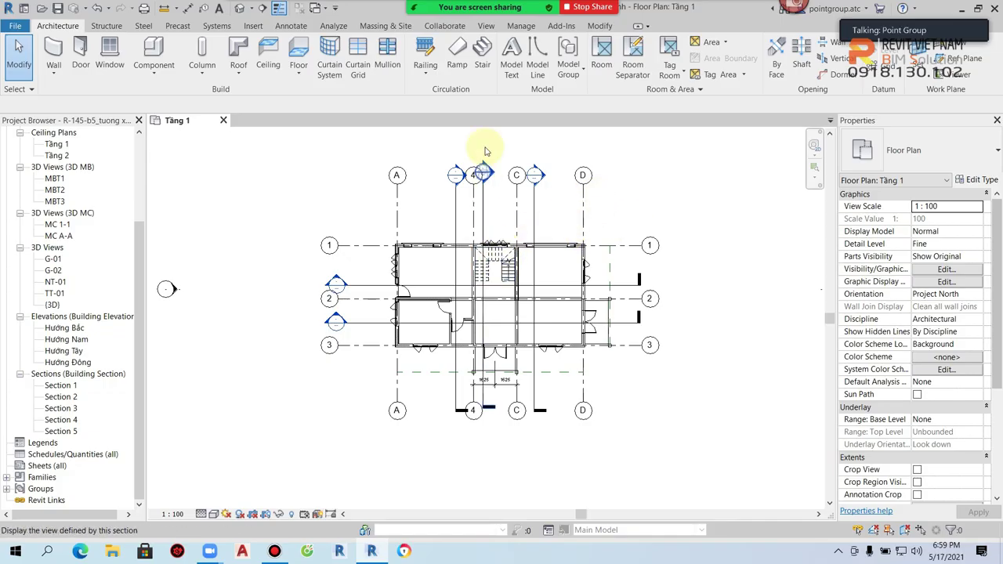
Switch to the View tab and zoom in on the Tầng 1 floor plan
{"action": "left_click", "coordinate": [486, 25]}
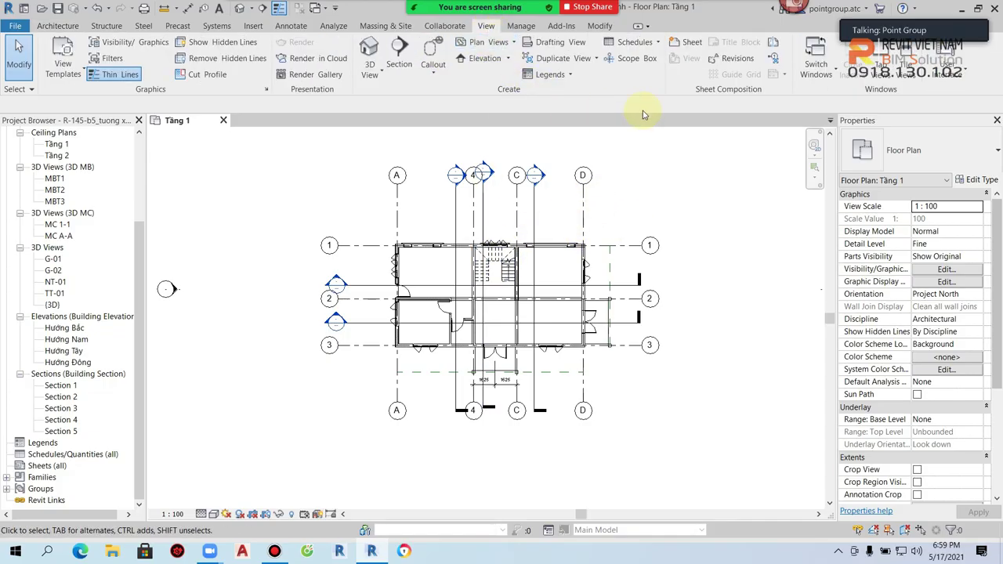
{"action": "scroll", "coordinate": [419, 280], "scroll_direction": "up", "scroll_amount": 2}
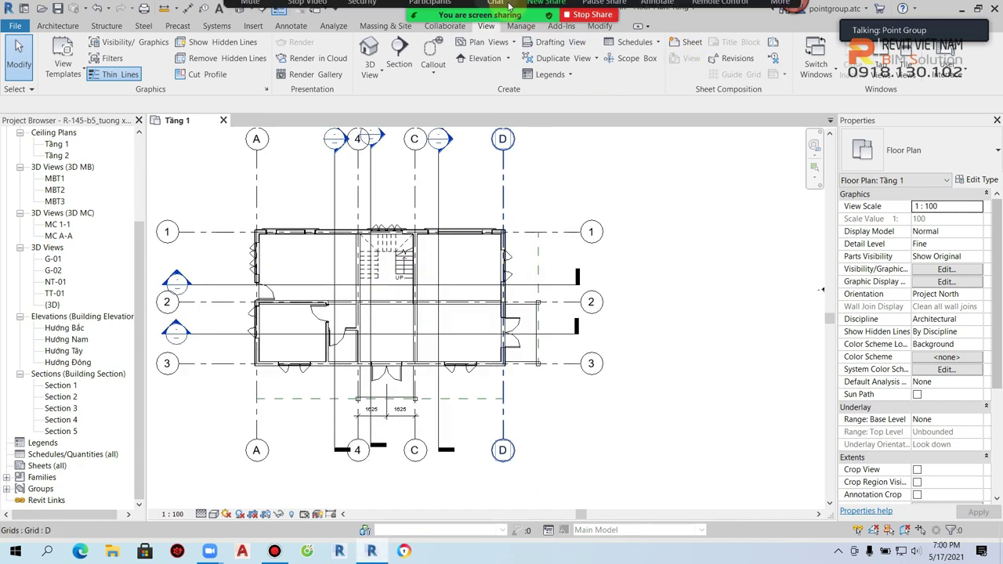
Abandon the New Sheet title block browse and open the Load Autodesk Family online library
{"action": "left_click", "coordinate": [690, 53]}
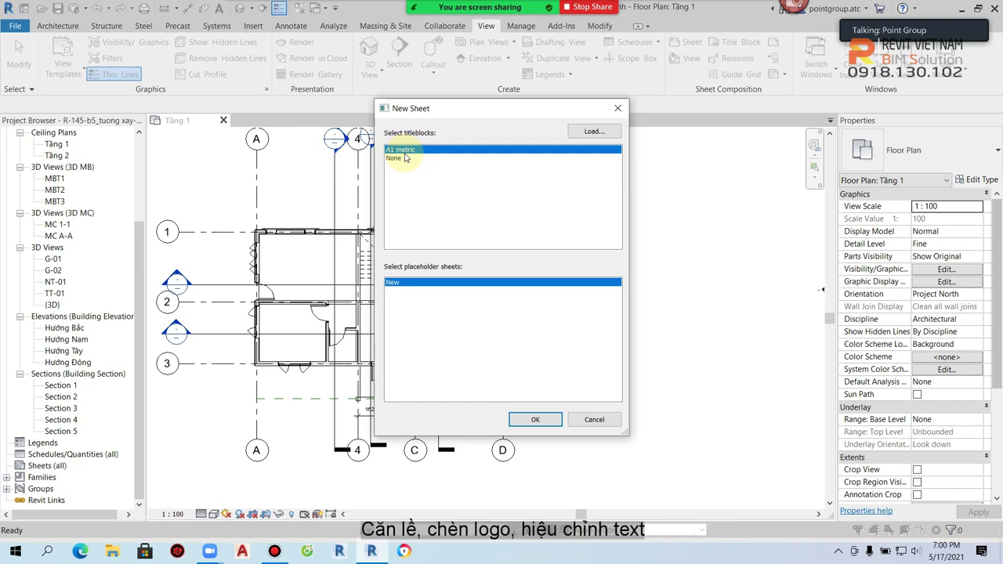
{"action": "left_click", "coordinate": [589, 130]}
{"action": "left_click", "coordinate": [656, 146]}
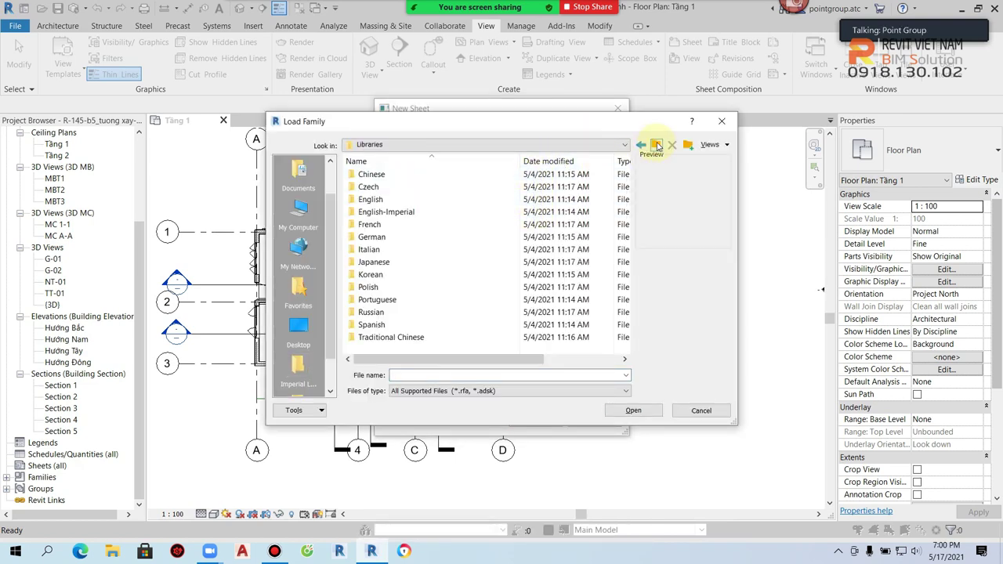
{"action": "left_click", "coordinate": [719, 121]}
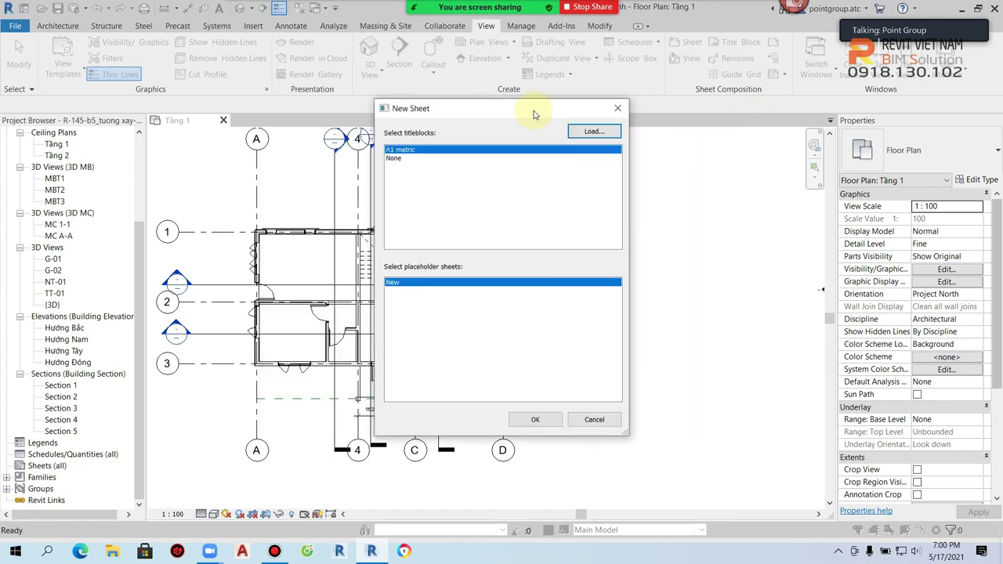
{"action": "left_click", "coordinate": [618, 108]}
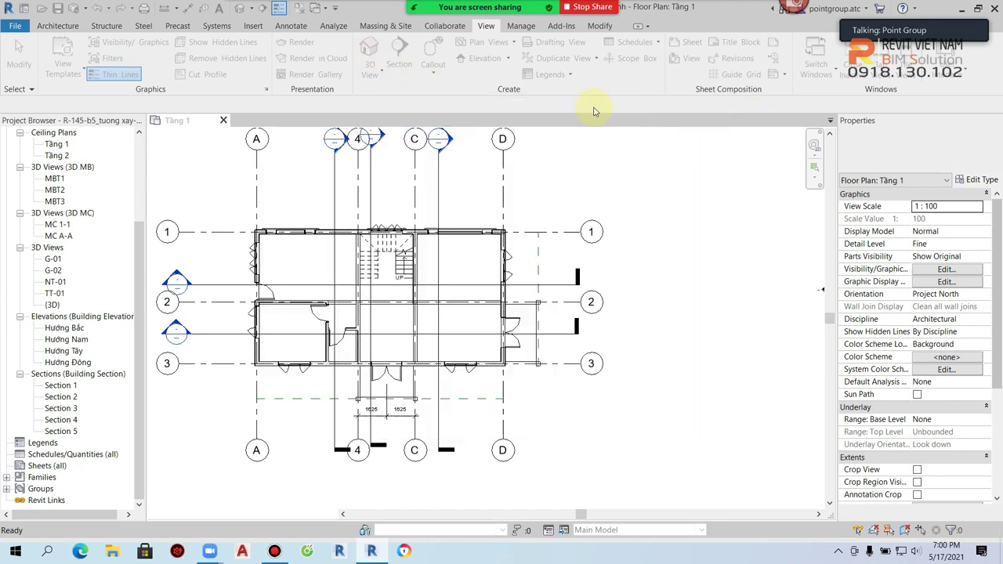
{"action": "left_click", "coordinate": [252, 26]}
{"action": "left_click", "coordinate": [555, 63]}
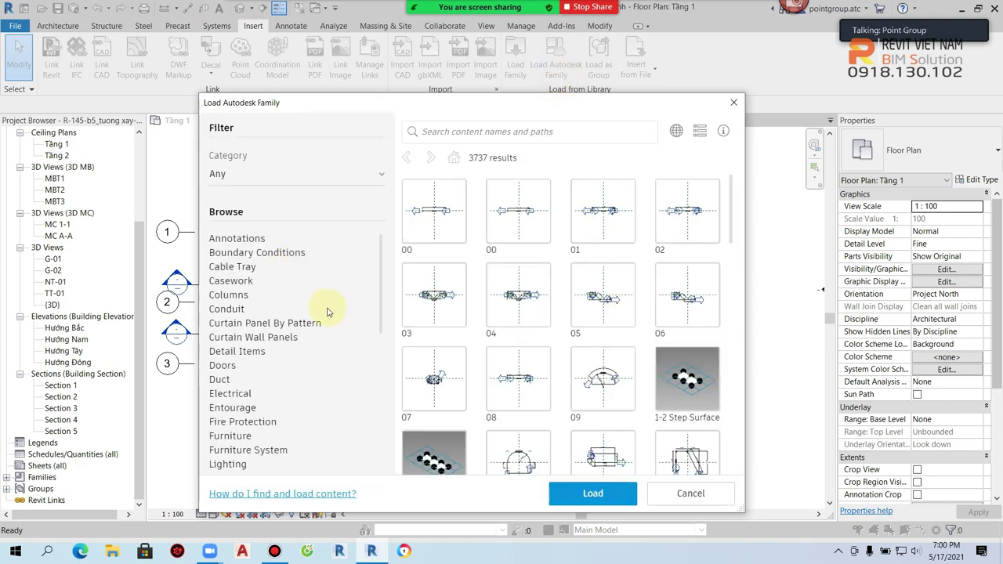
Browse the Autodesk family library, checking the Annotations category, to look for title blocks
{"action": "scroll", "coordinate": [327, 312], "scroll_direction": "down", "scroll_amount": 5}
{"action": "scroll", "coordinate": [297, 282], "scroll_direction": "up", "scroll_amount": 4}
{"action": "scroll", "coordinate": [264, 253], "scroll_direction": "up", "scroll_amount": 2}
{"action": "left_click", "coordinate": [250, 246]}
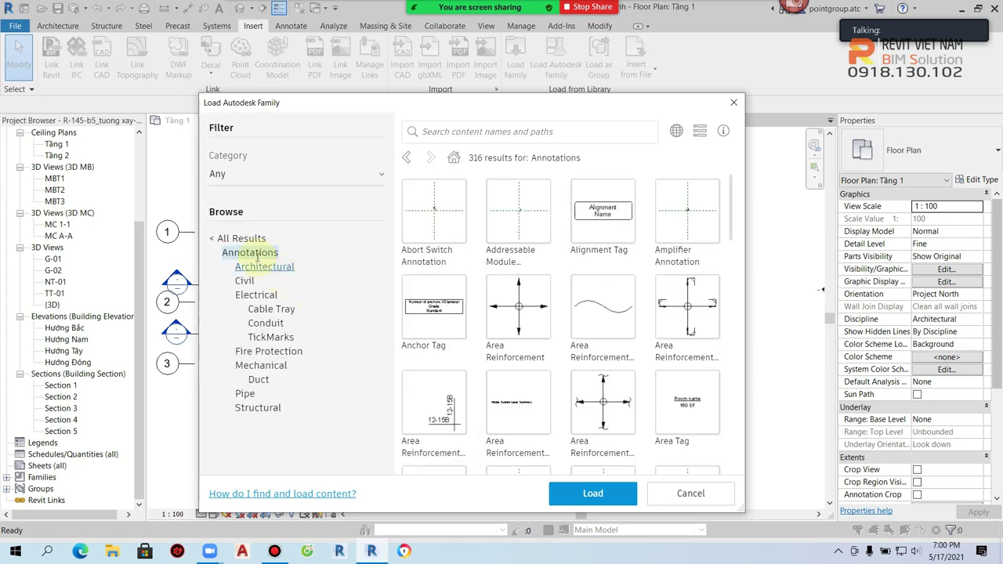
{"action": "left_click", "coordinate": [216, 240]}
{"action": "scroll", "coordinate": [285, 366], "scroll_direction": "down", "scroll_amount": 5}
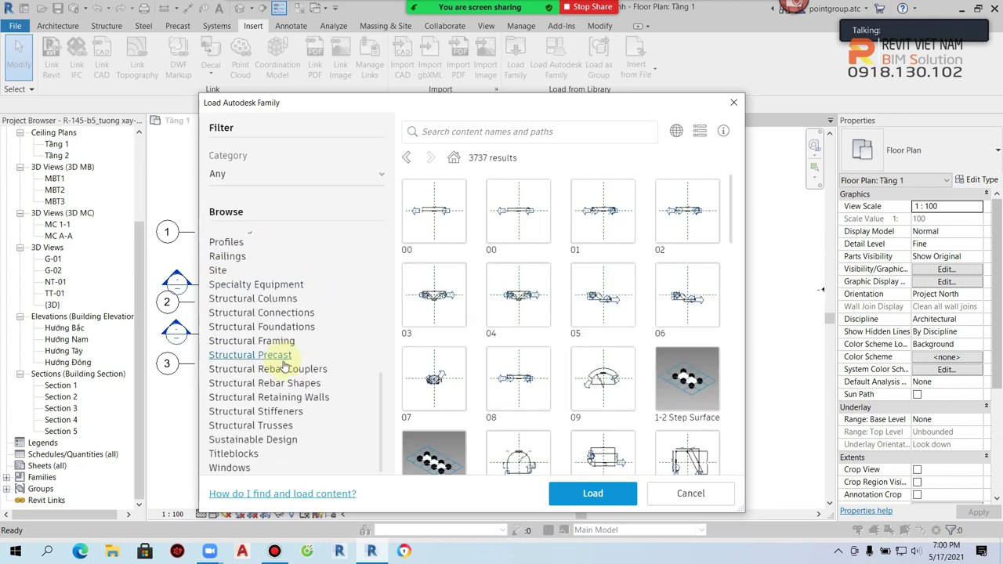
{"action": "scroll", "coordinate": [288, 376], "scroll_direction": "up", "scroll_amount": 3}
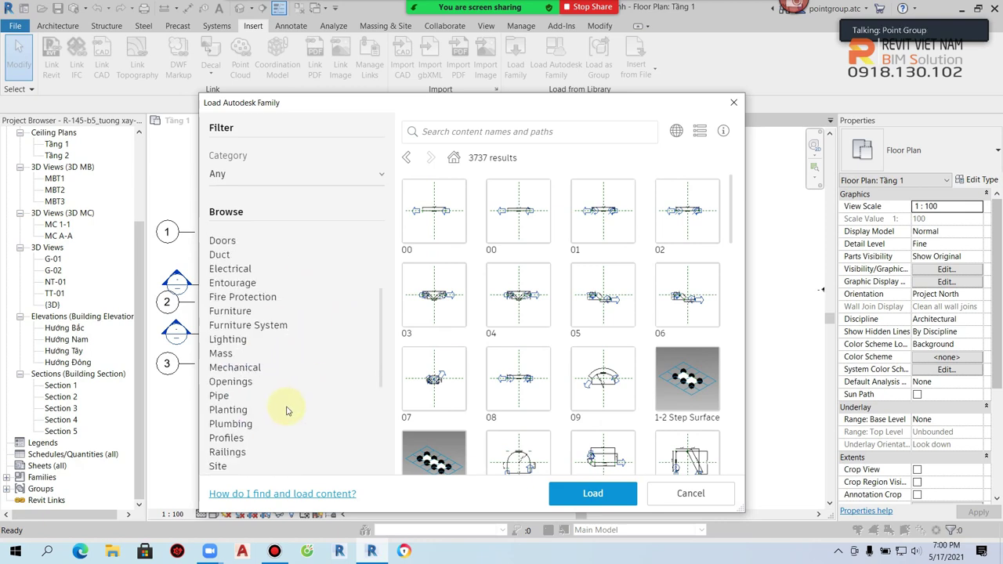
{"action": "scroll", "coordinate": [287, 411], "scroll_direction": "up", "scroll_amount": 2}
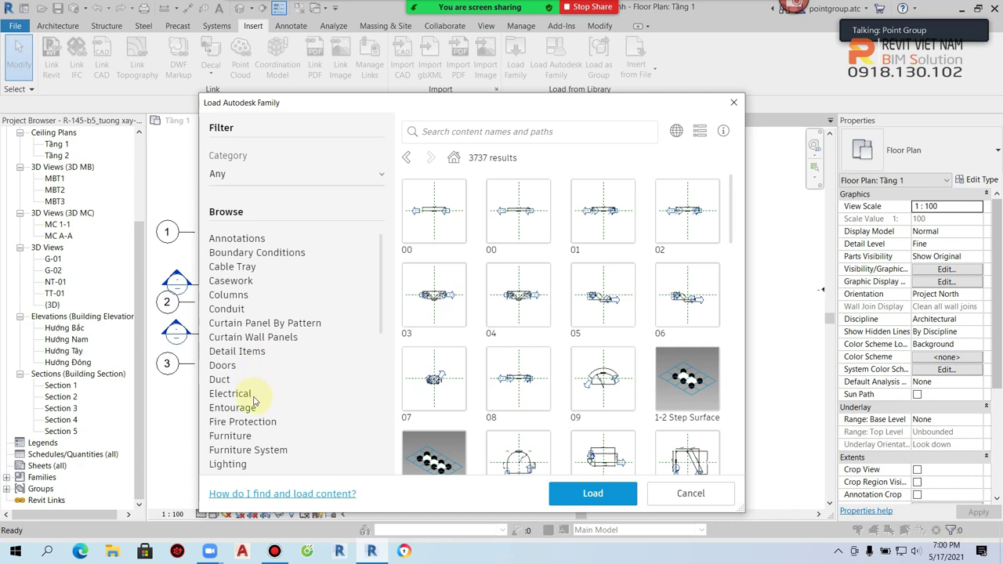
{"action": "scroll", "coordinate": [255, 401], "scroll_direction": "down", "scroll_amount": 2}
{"action": "scroll", "coordinate": [254, 405], "scroll_direction": "down", "scroll_amount": 2}
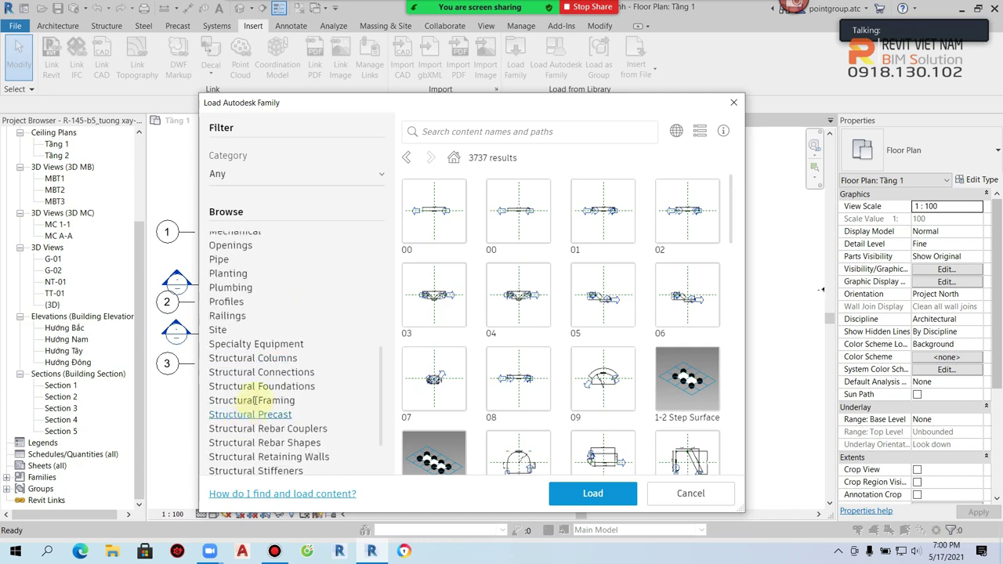
{"action": "scroll", "coordinate": [255, 400], "scroll_direction": "down", "scroll_amount": 1}
Load the B 11 x 17 Horizontal title block from Titleblocks and start a new sheet
{"action": "left_click", "coordinate": [247, 458]}
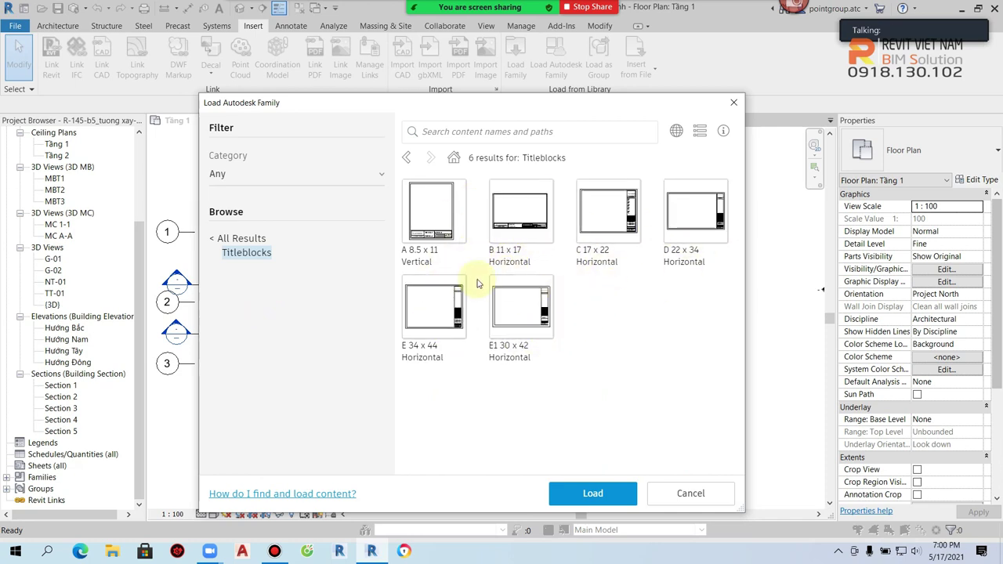
{"action": "left_click", "coordinate": [520, 217]}
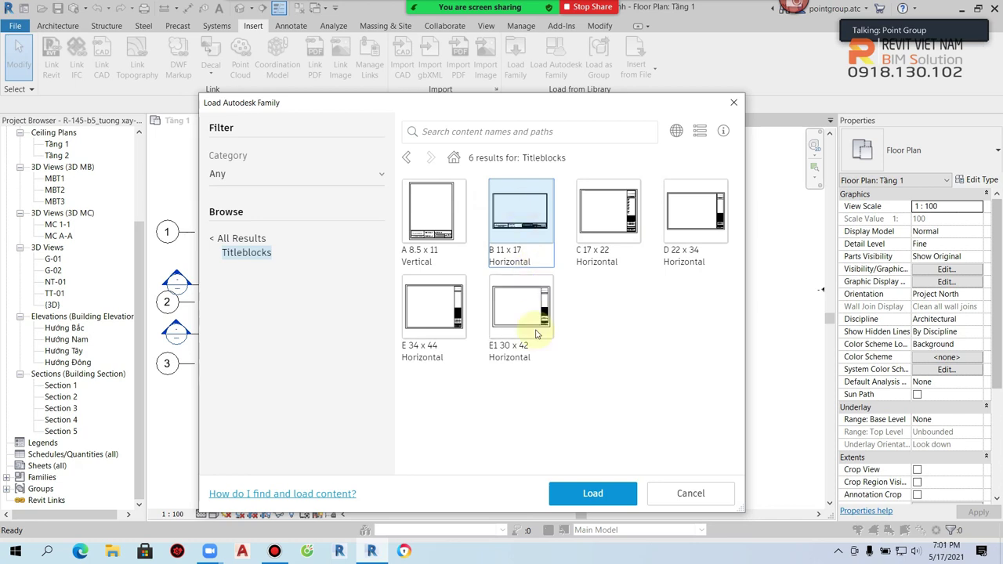
{"action": "left_click", "coordinate": [594, 492]}
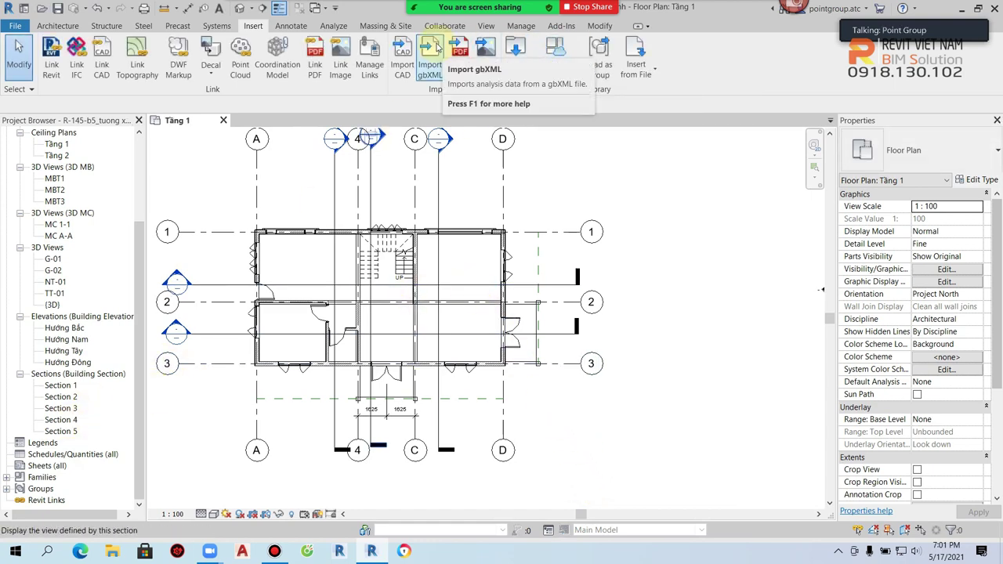
{"action": "left_click", "coordinate": [486, 26]}
{"action": "left_click", "coordinate": [688, 42]}
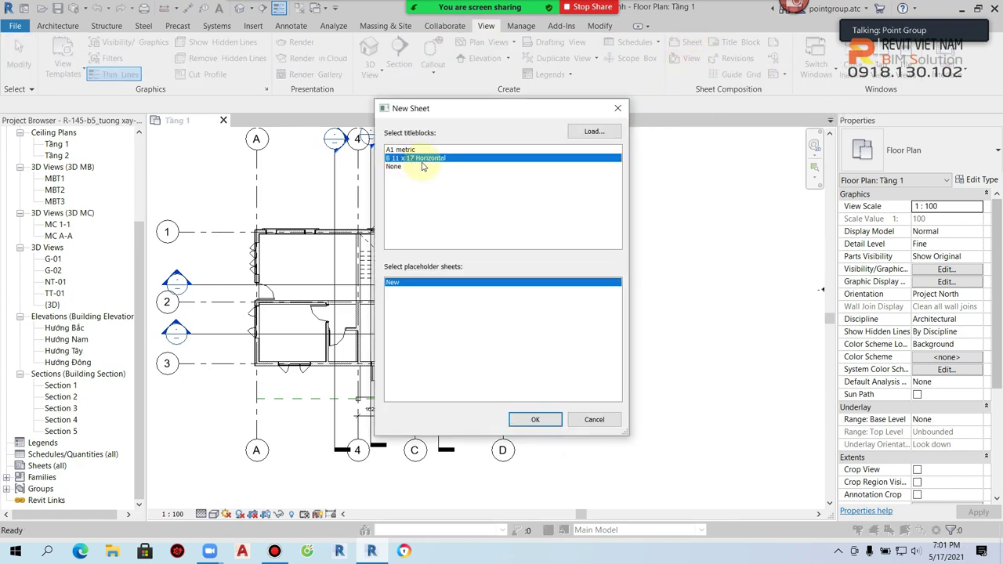
Create sheet A101 with B 11 x 17 Horizontal, open it from Sheets (all), and select its title block
{"action": "left_click", "coordinate": [524, 420]}
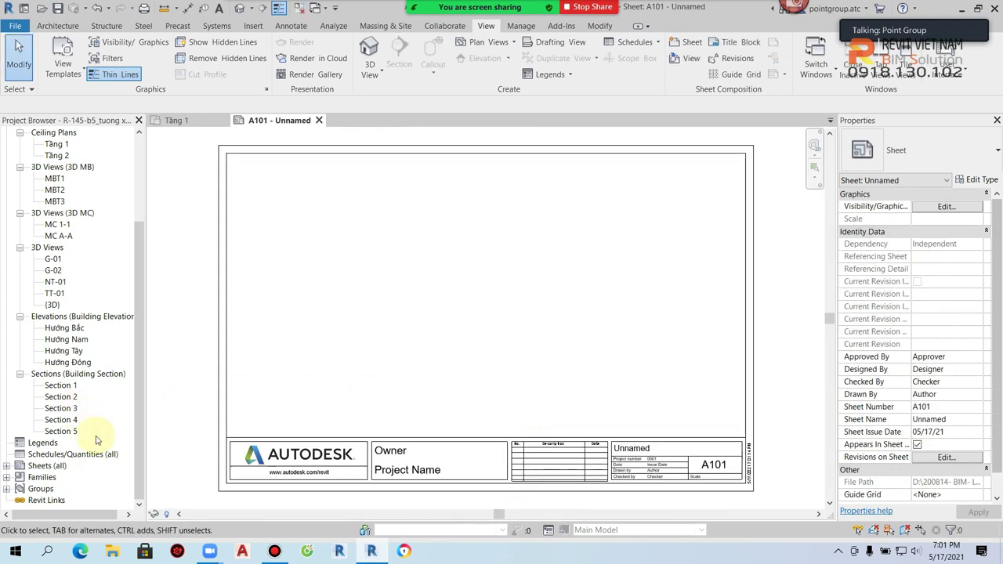
{"action": "left_click", "coordinate": [7, 465]}
{"action": "left_click", "coordinate": [53, 477]}
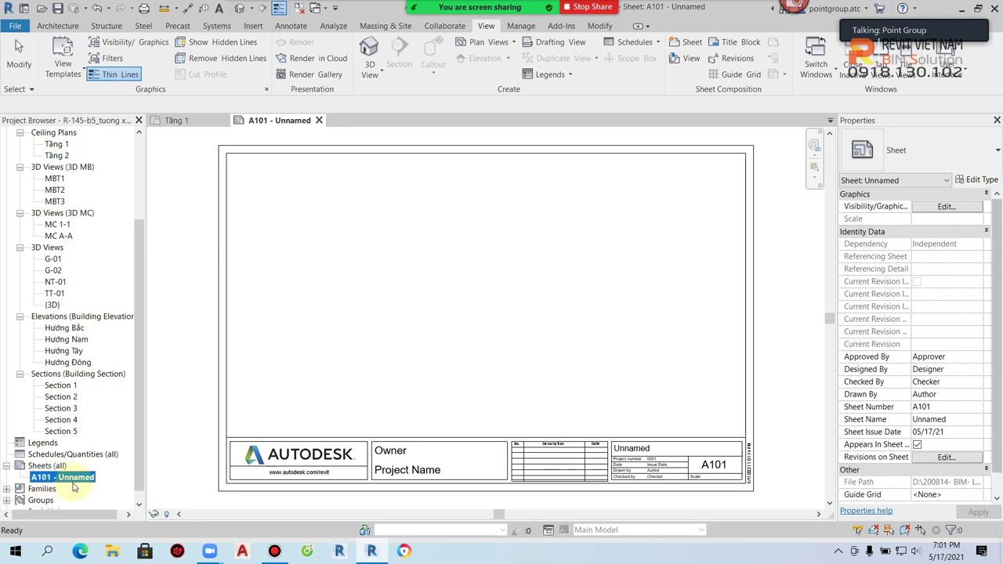
{"action": "scroll", "coordinate": [431, 351], "scroll_direction": "down", "scroll_amount": 1}
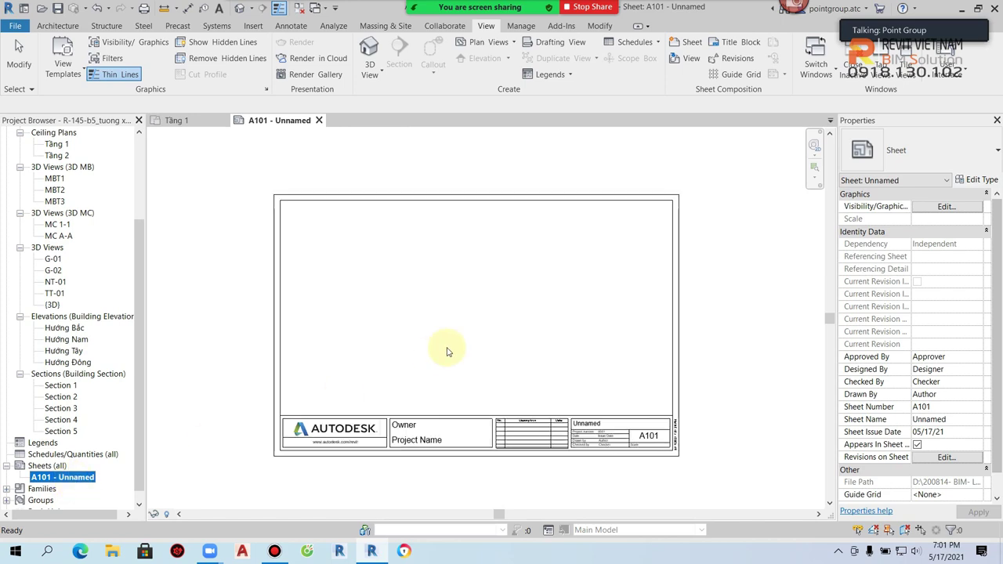
{"action": "left_click", "coordinate": [427, 201]}
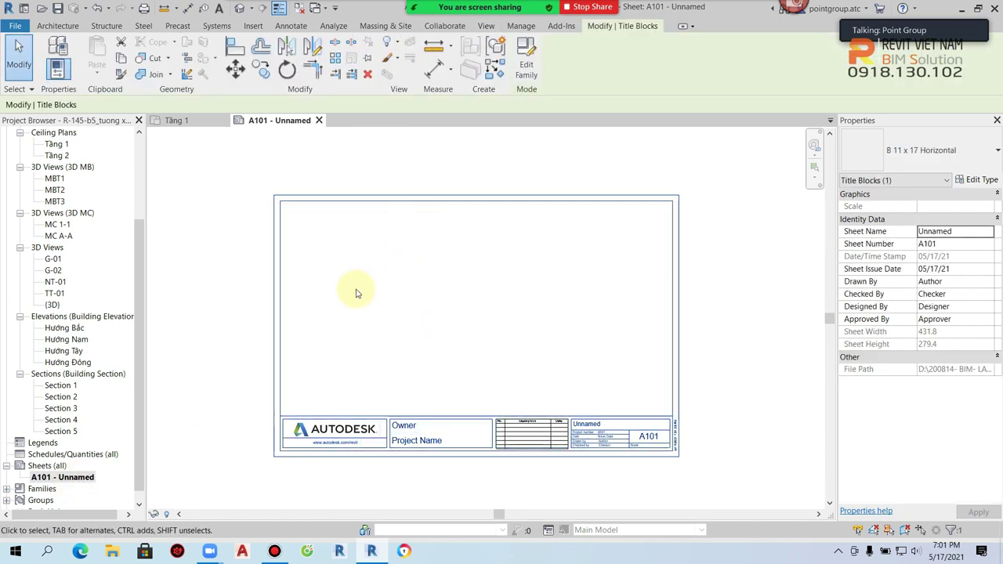
{"action": "left_click", "coordinate": [410, 336]}
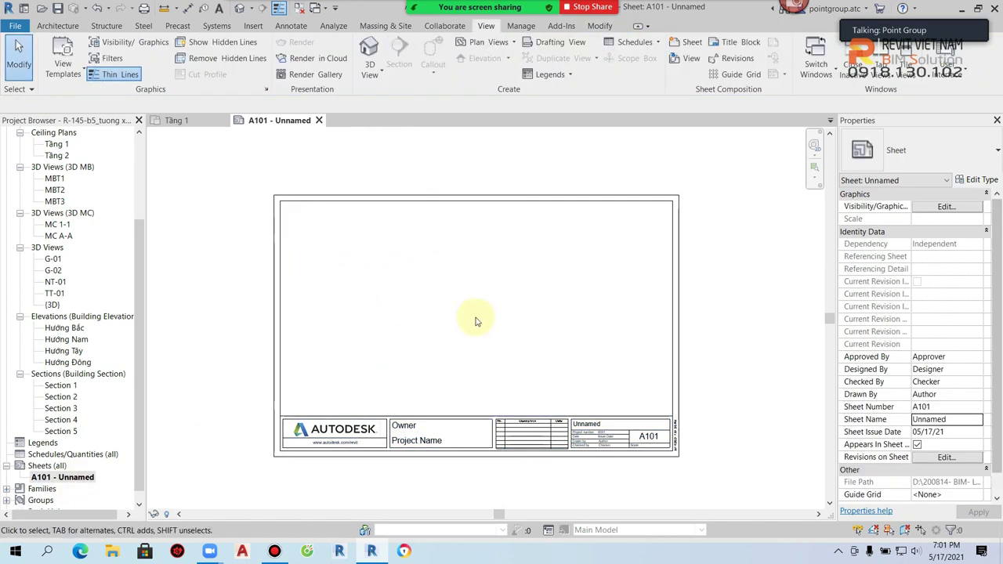
{"action": "left_click", "coordinate": [457, 205]}
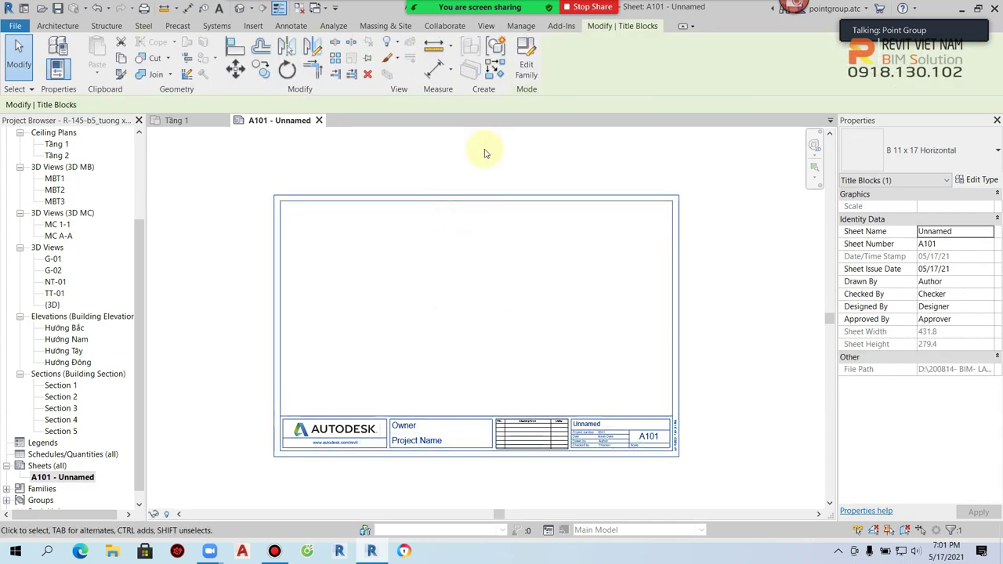
Edit the title block family and dimension the sheet border's width
{"action": "left_click", "coordinate": [531, 70]}
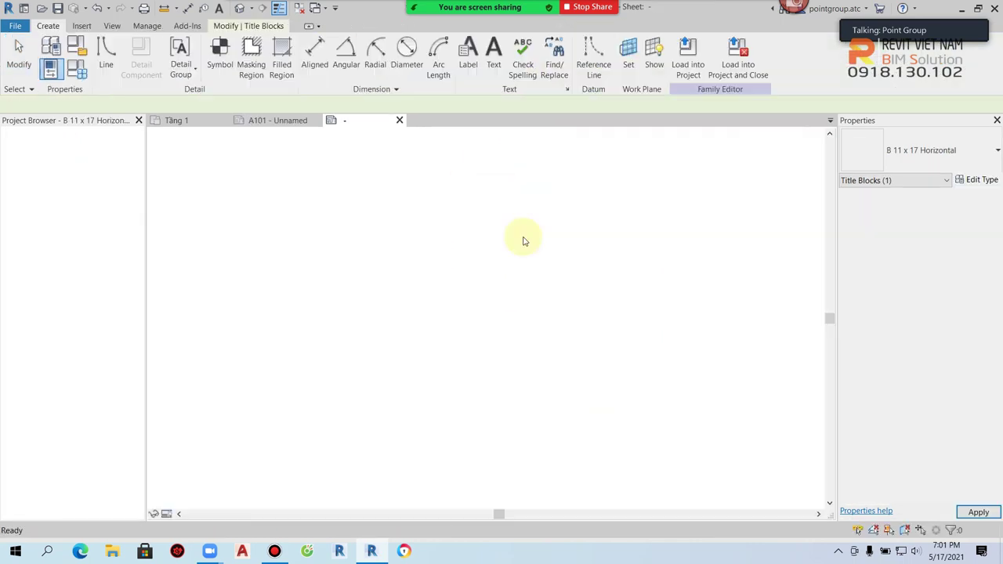
{"action": "middle_click_drag", "start_coordinate": [457, 283], "coordinate": [444, 333]}
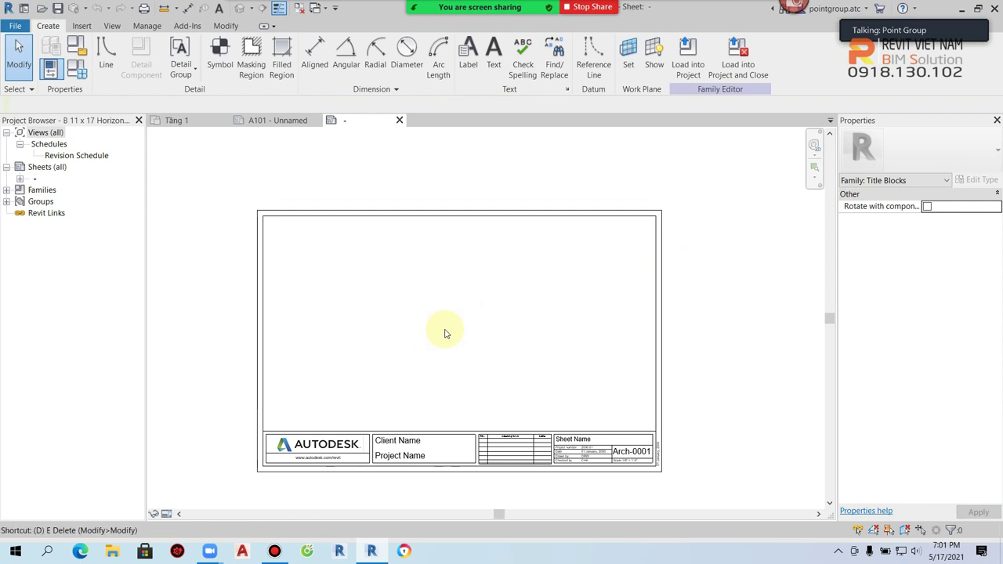
{"action": "key", "text": "i"}
{"action": "left_click", "coordinate": [662, 300]}
{"action": "left_click", "coordinate": [622, 212]}
{"action": "scroll", "coordinate": [604, 168], "scroll_direction": "up", "scroll_amount": 2}
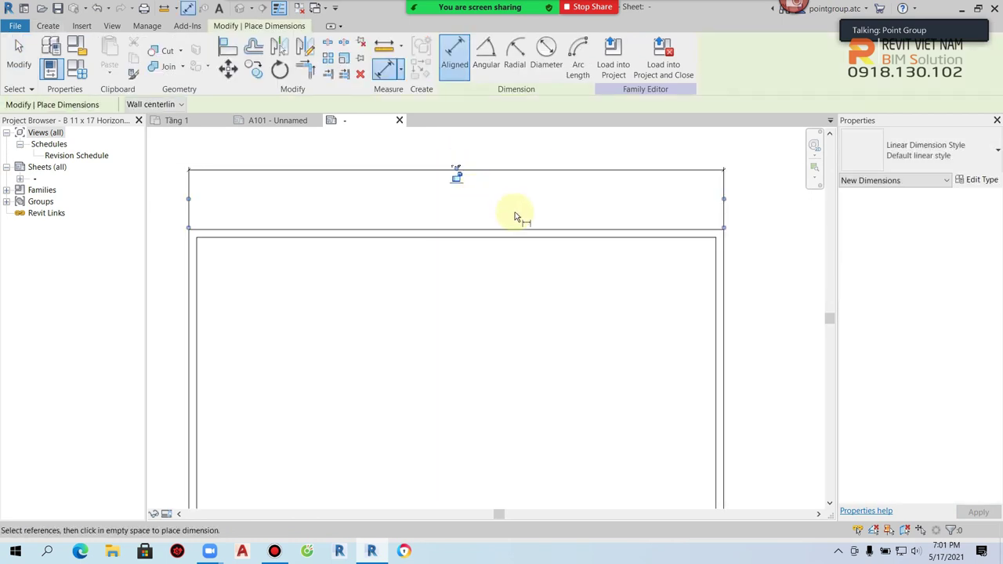
{"action": "key", "text": "Escape"}
{"action": "key", "text": "Escape"}
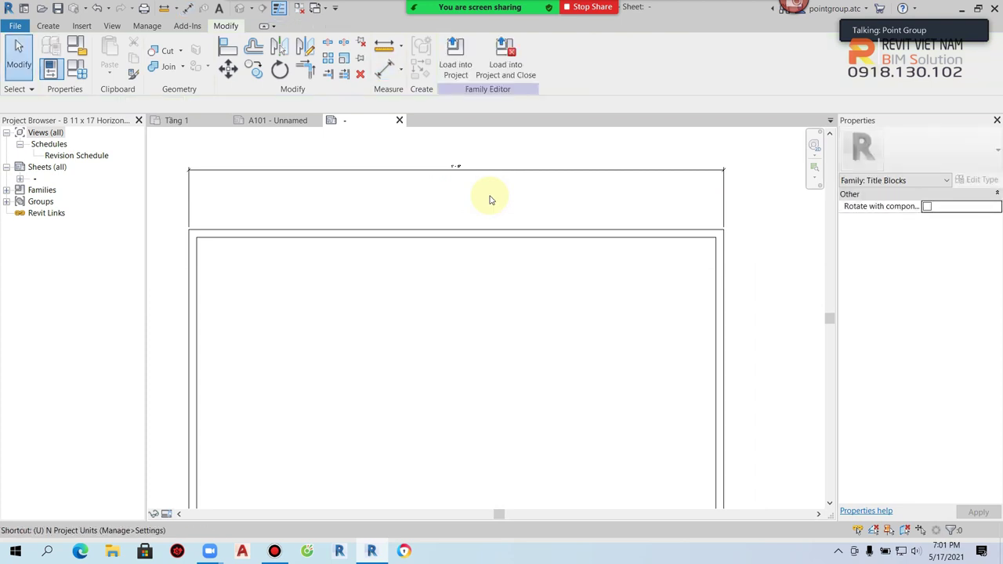
Set project length units to millimetres with 0 decimal places and no unit symbol
{"action": "key", "text": "n"}
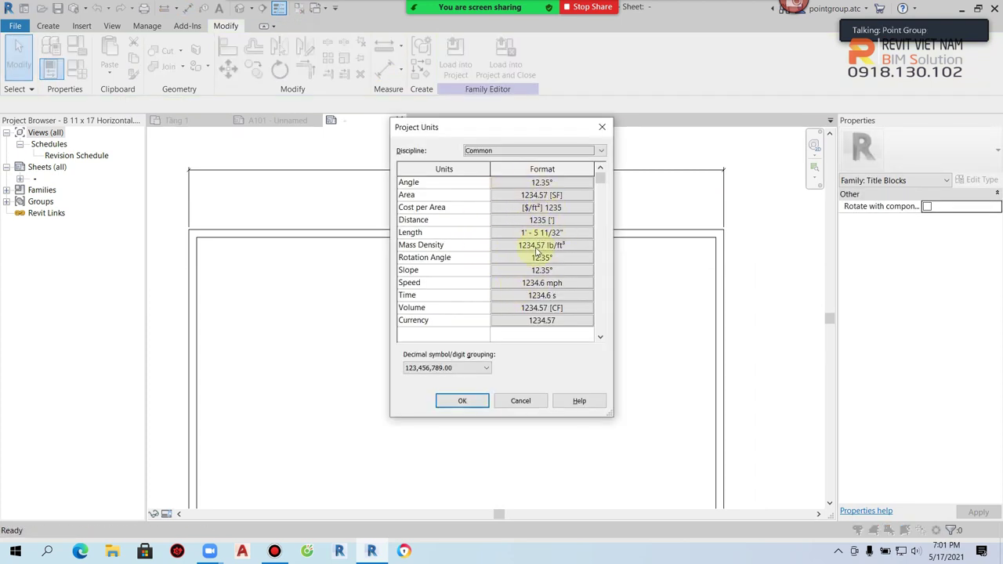
{"action": "left_click", "coordinate": [494, 237]}
{"action": "left_click", "coordinate": [521, 204]}
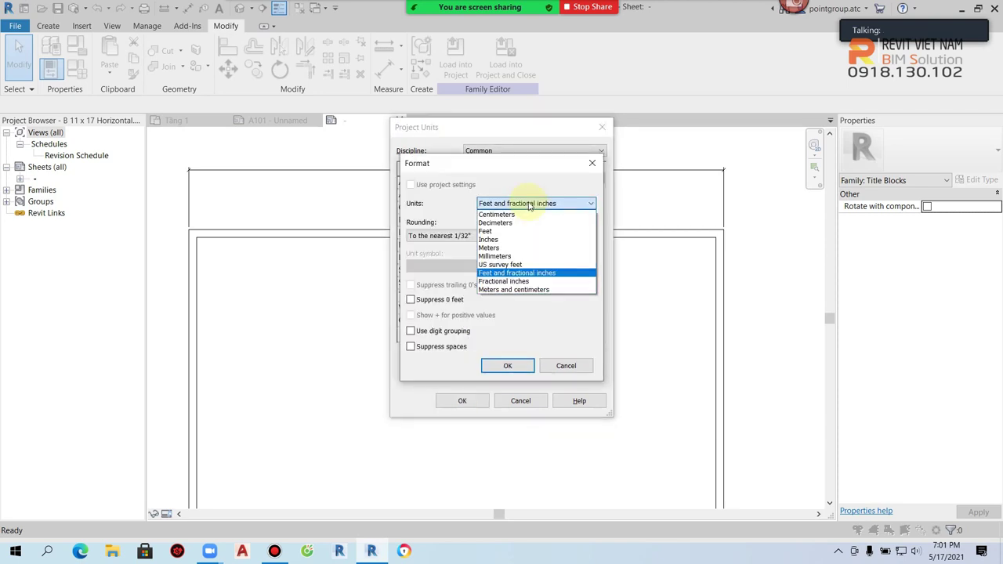
{"action": "left_click", "coordinate": [521, 256]}
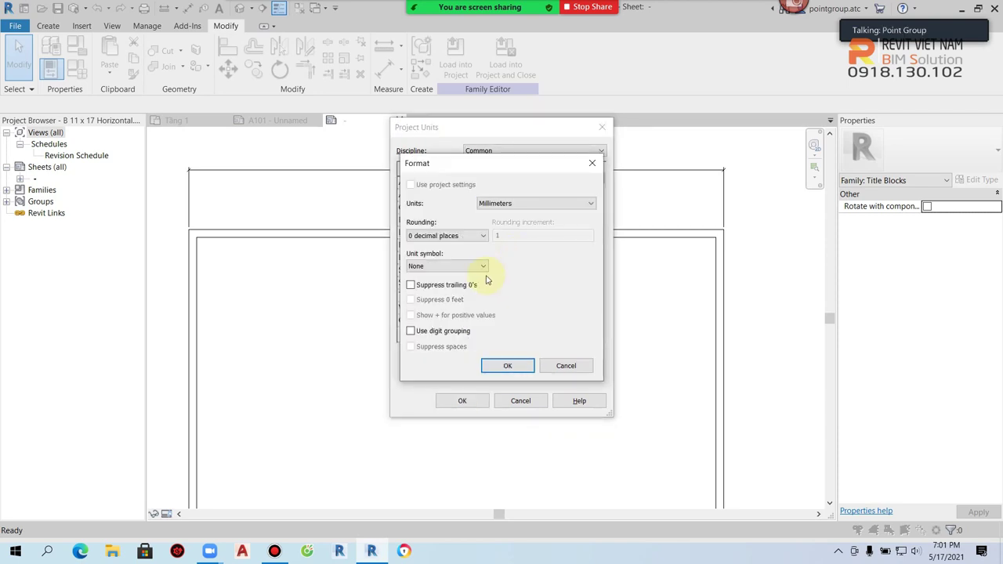
{"action": "left_click", "coordinate": [508, 366]}
{"action": "left_click", "coordinate": [461, 401]}
{"action": "scroll", "coordinate": [436, 180], "scroll_direction": "up", "scroll_amount": 3}
{"action": "scroll", "coordinate": [482, 160], "scroll_direction": "up", "scroll_amount": 2}
{"action": "scroll", "coordinate": [473, 159], "scroll_direction": "down", "scroll_amount": 4}
{"action": "scroll", "coordinate": [484, 202], "scroll_direction": "down", "scroll_amount": 1}
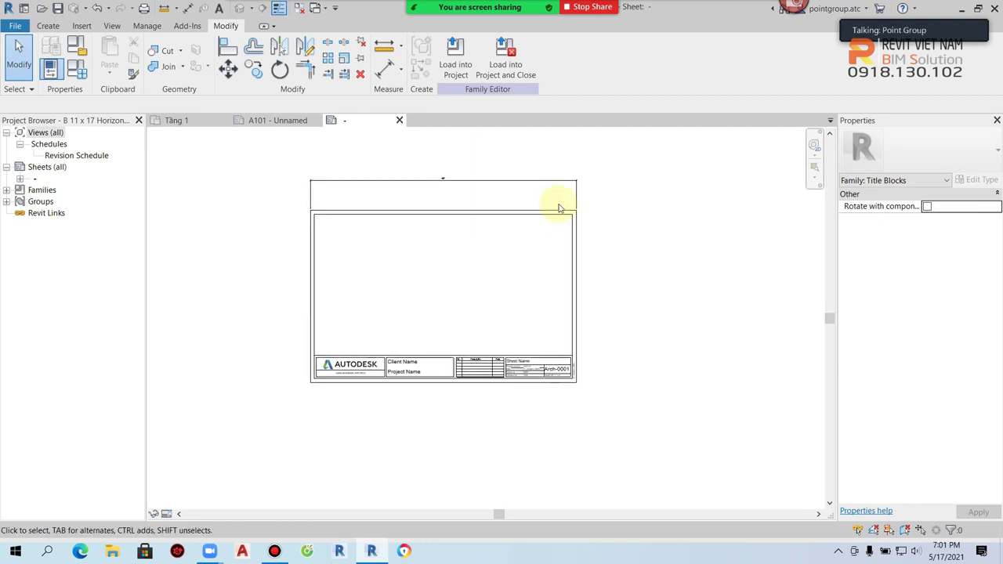
{"action": "scroll", "coordinate": [557, 206], "scroll_direction": "down", "scroll_amount": 1}
Move the sheet border's top line to a 210 distance
{"action": "key", "text": "i"}
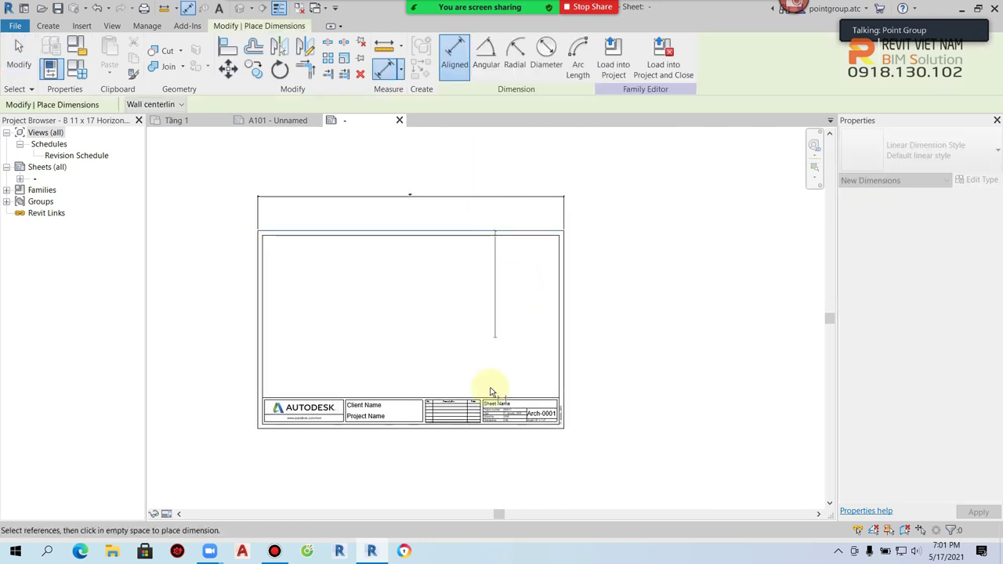
{"action": "scroll", "coordinate": [478, 431], "scroll_direction": "up", "scroll_amount": 3}
{"action": "scroll", "coordinate": [571, 352], "scroll_direction": "up", "scroll_amount": 2}
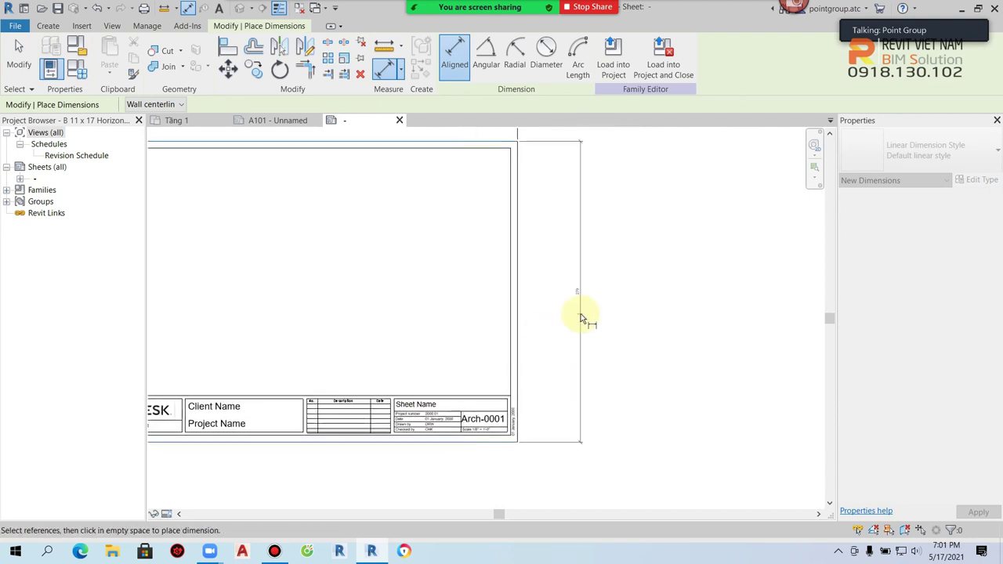
{"action": "scroll", "coordinate": [582, 290], "scroll_direction": "up", "scroll_amount": 2}
{"action": "key", "text": "Escape"}
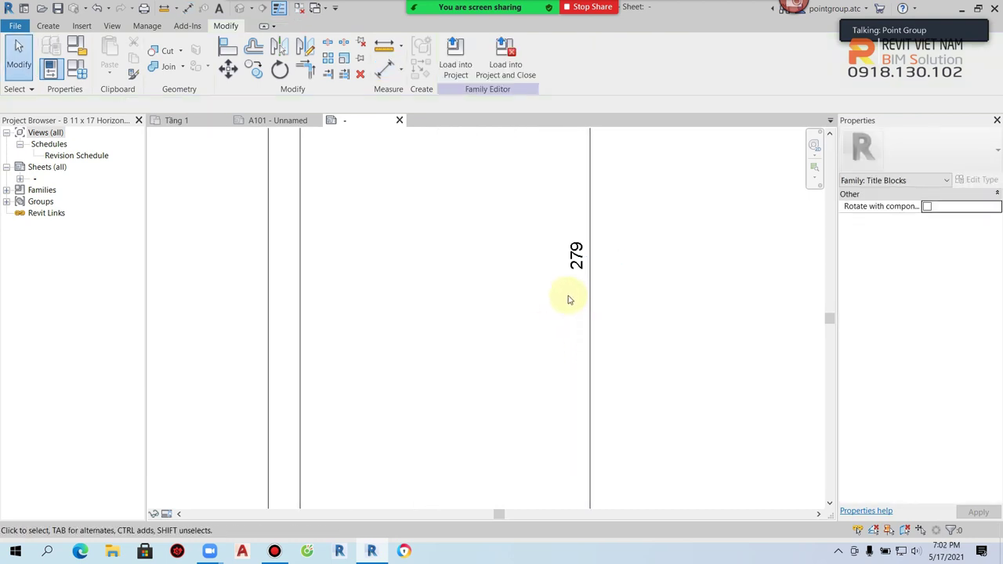
{"action": "scroll", "coordinate": [568, 294], "scroll_direction": "down", "scroll_amount": 1}
{"action": "scroll", "coordinate": [556, 296], "scroll_direction": "down", "scroll_amount": 2}
{"action": "scroll", "coordinate": [561, 286], "scroll_direction": "down", "scroll_amount": 1}
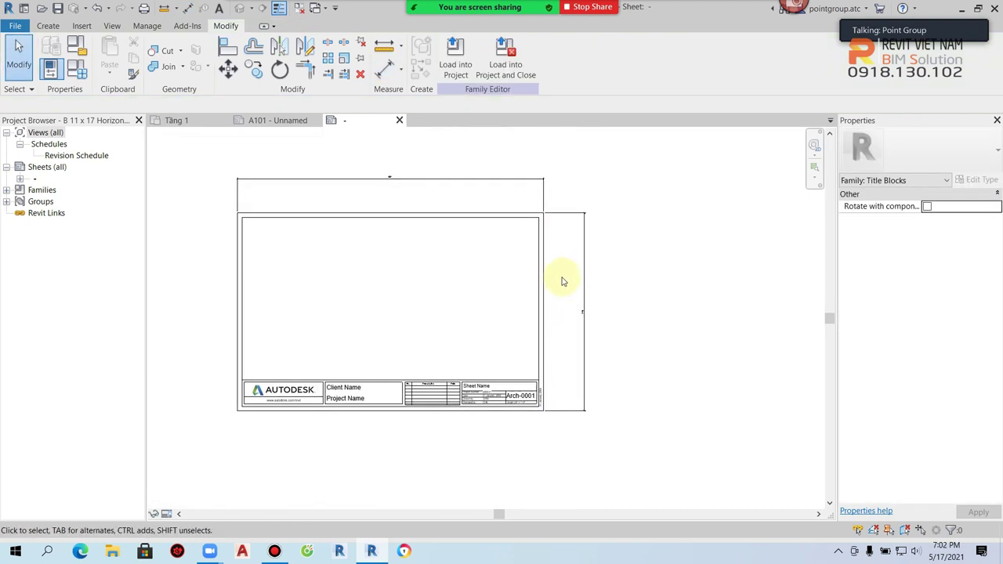
{"action": "middle_click_drag", "start_coordinate": [573, 304], "coordinate": [610, 306]}
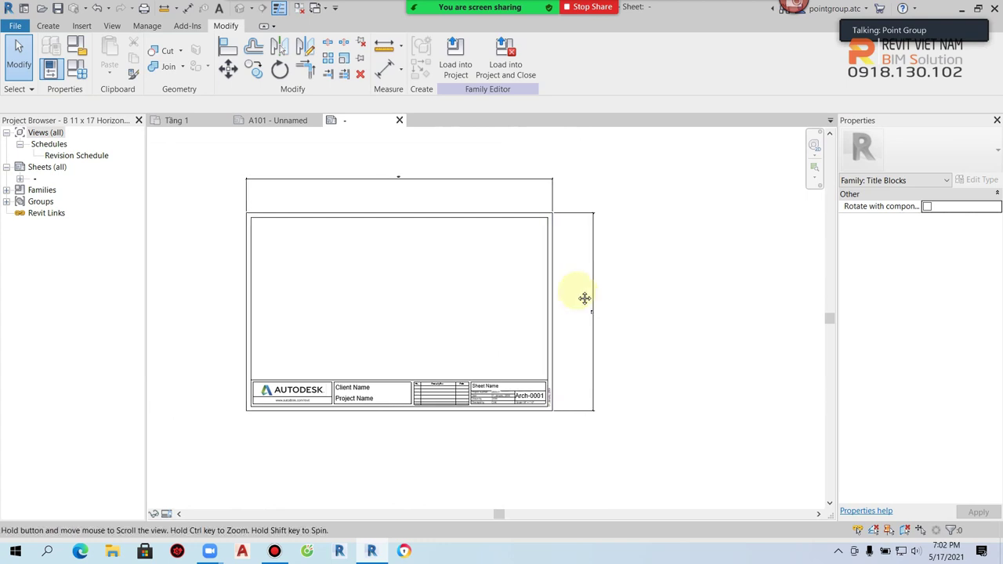
{"action": "left_click", "coordinate": [513, 218]}
{"action": "left_click", "coordinate": [615, 313]}
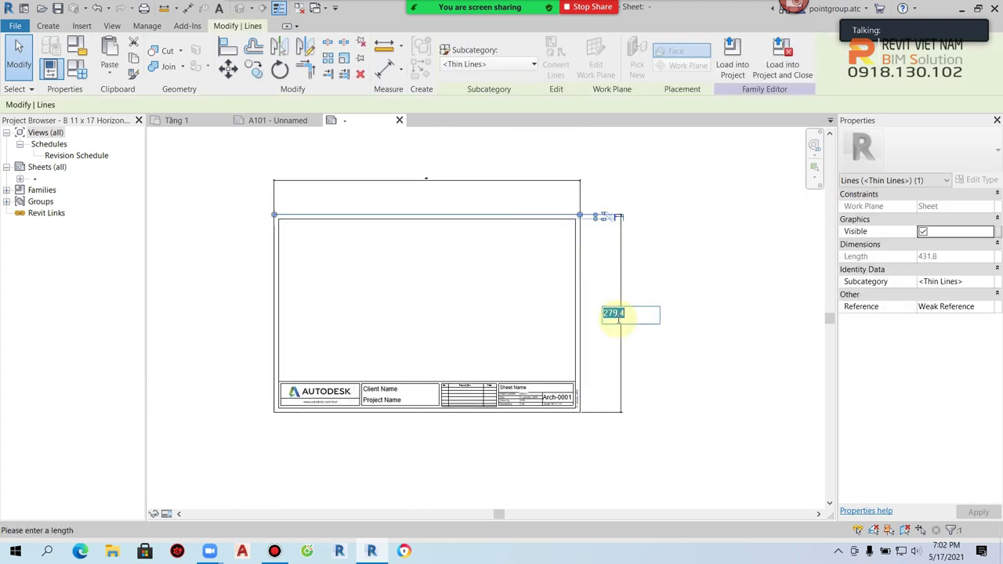
{"action": "type", "text": "210"}
{"action": "key", "text": "Return"}
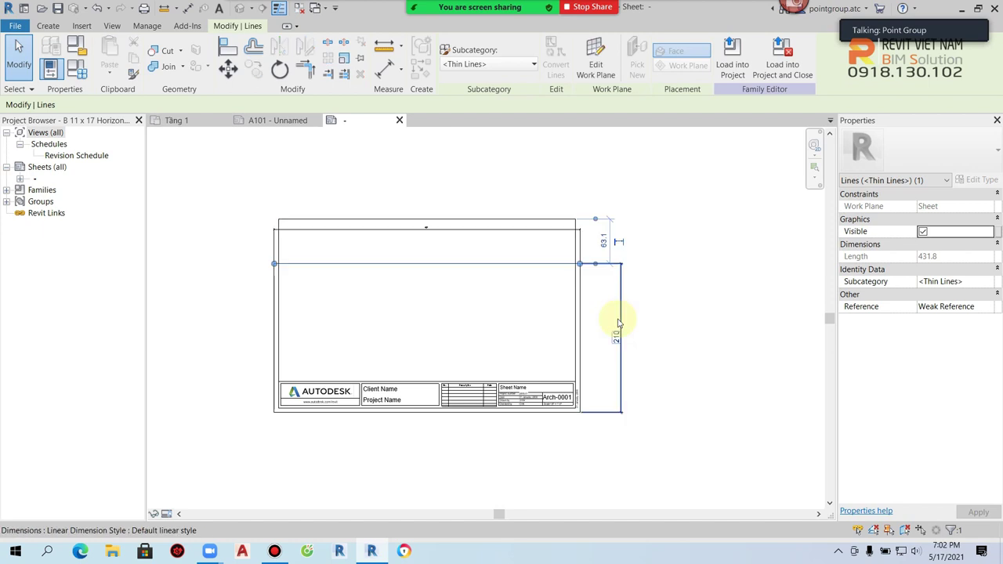
{"action": "left_click", "coordinate": [540, 305]}
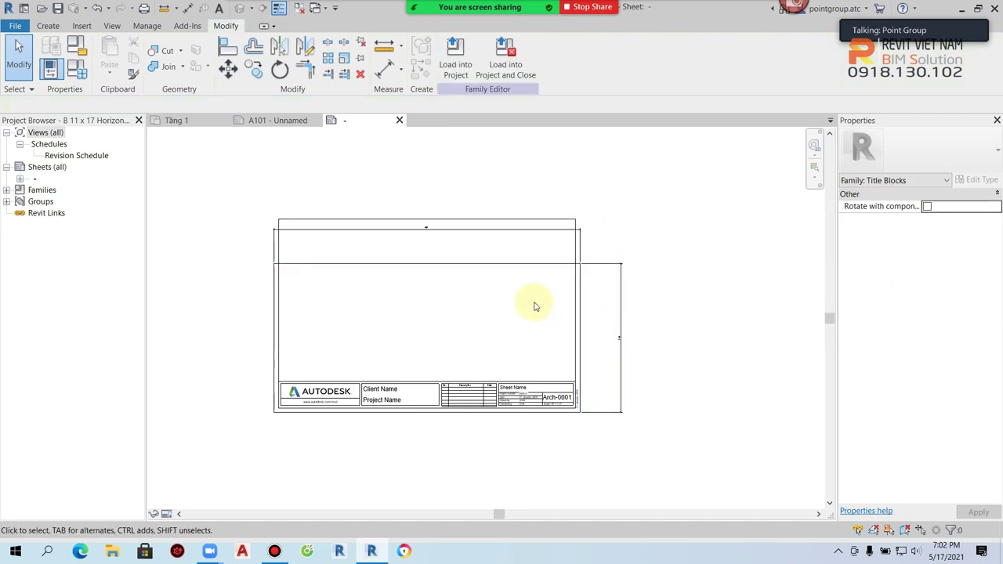
Resize the sheet border to 420 wide by 297 high
{"action": "left_click", "coordinate": [581, 313]}
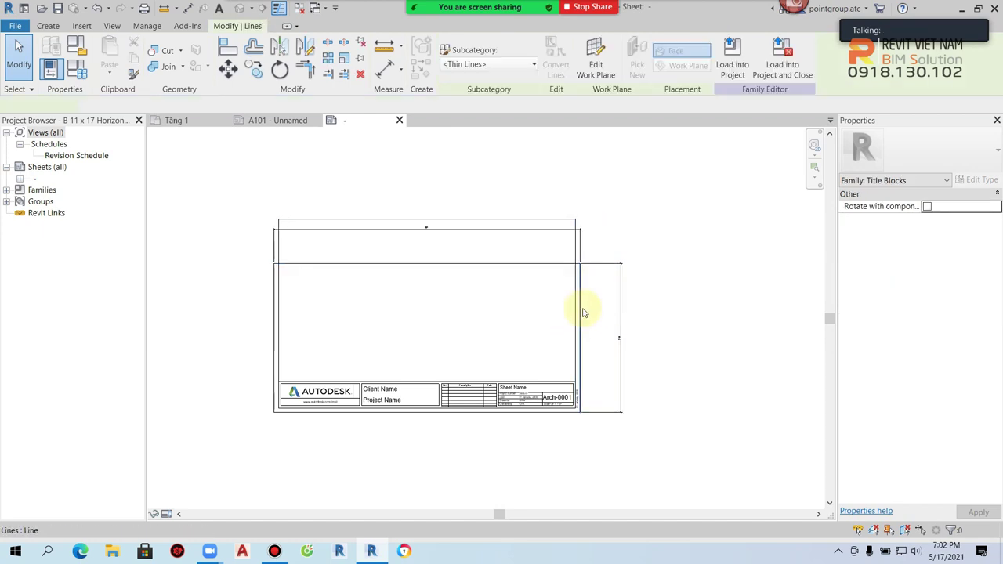
{"action": "left_click", "coordinate": [425, 221]}
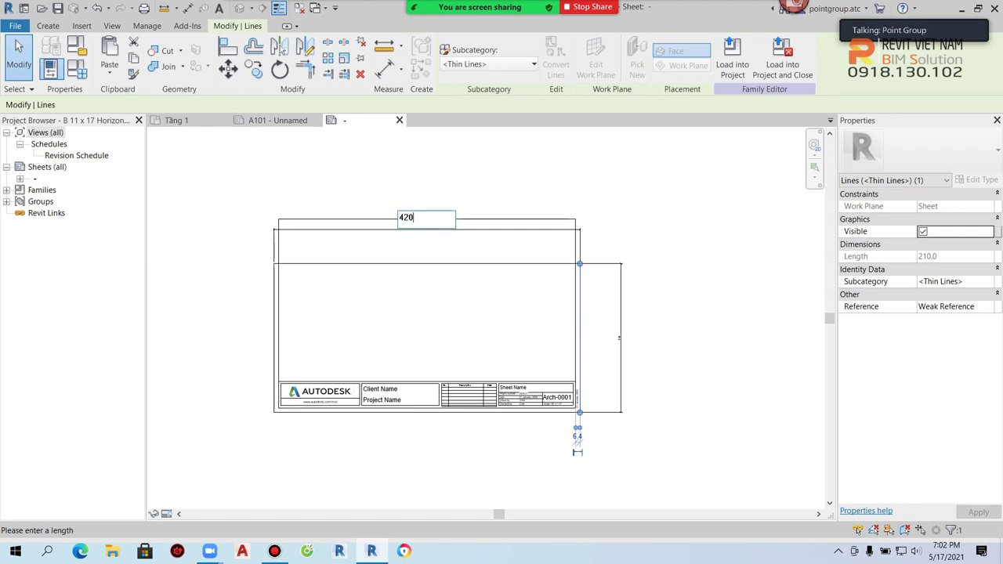
{"action": "key", "text": "Return"}
{"action": "left_click", "coordinate": [636, 316]}
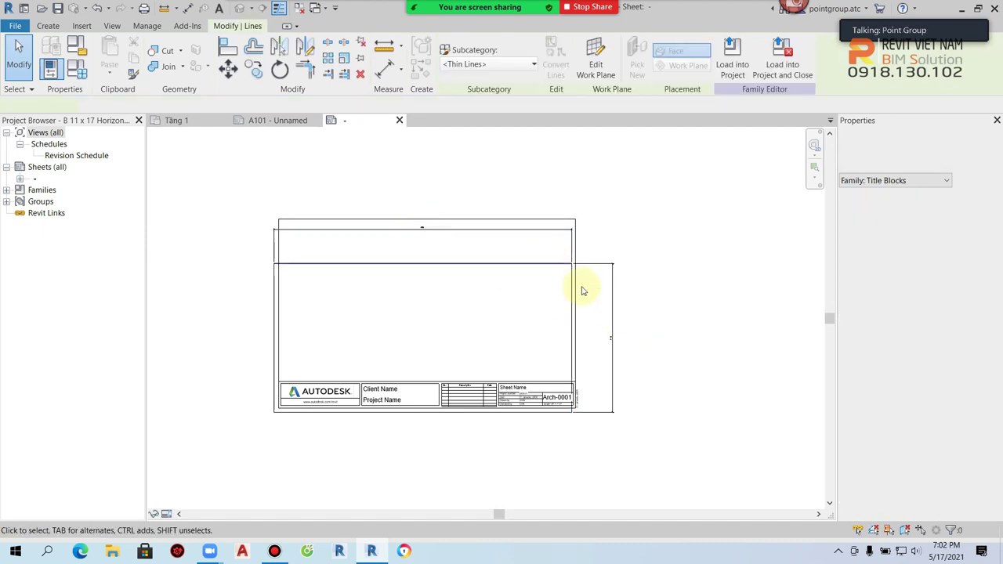
{"action": "left_click", "coordinate": [612, 333]}
{"action": "scroll", "coordinate": [612, 333], "scroll_direction": "up", "scroll_amount": 3}
{"action": "left_click", "coordinate": [606, 340]}
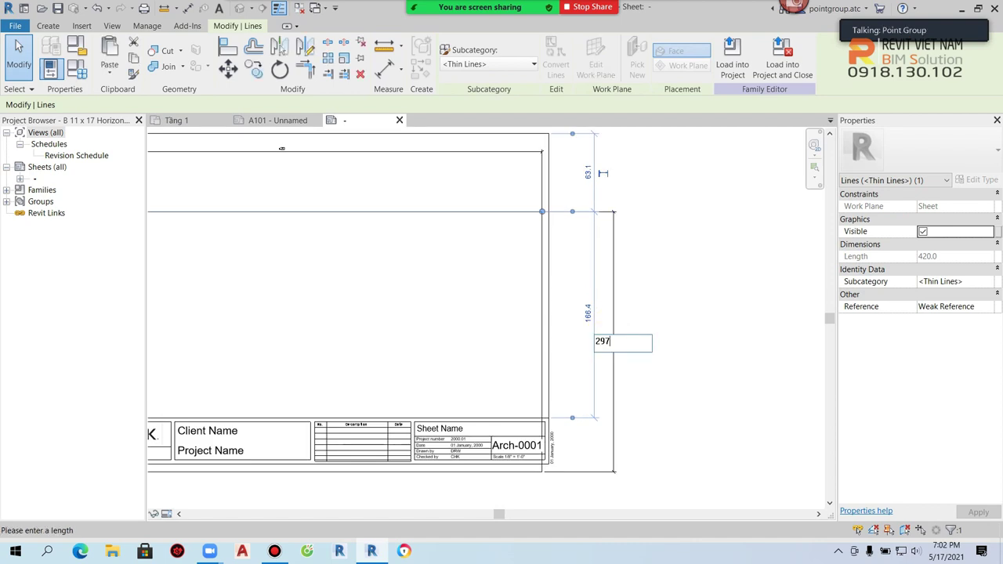
{"action": "key", "text": "Return"}
{"action": "left_click", "coordinate": [634, 336]}
Set the inner frame's top and right margins to 5 mm
{"action": "scroll", "coordinate": [640, 331], "scroll_direction": "down", "scroll_amount": 2}
{"action": "scroll", "coordinate": [584, 276], "scroll_direction": "up", "scroll_amount": 4}
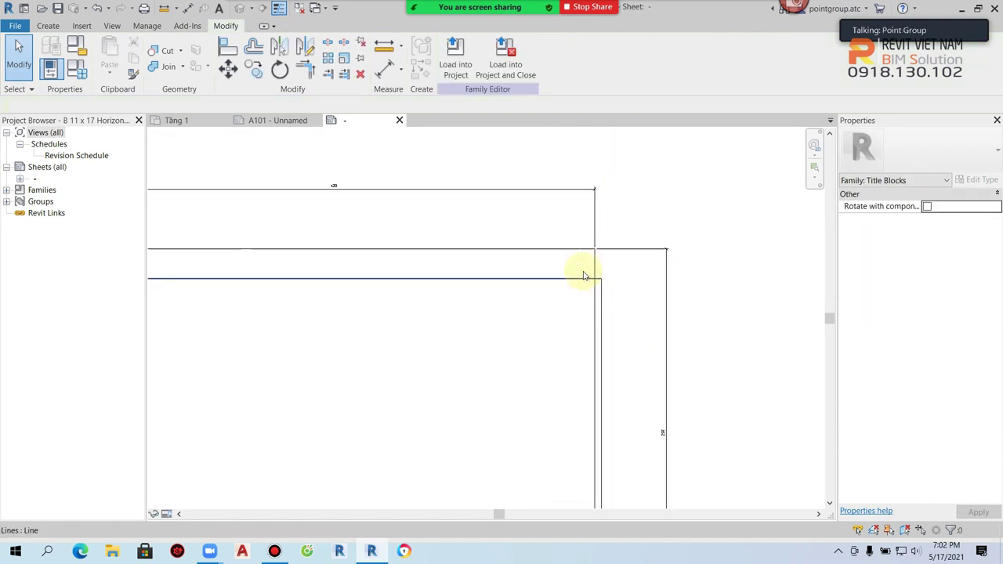
{"action": "scroll", "coordinate": [663, 447], "scroll_direction": "up", "scroll_amount": 2}
{"action": "scroll", "coordinate": [609, 361], "scroll_direction": "down", "scroll_amount": 2}
{"action": "scroll", "coordinate": [350, 210], "scroll_direction": "up", "scroll_amount": 2}
{"action": "scroll", "coordinate": [485, 302], "scroll_direction": "down", "scroll_amount": 4}
{"action": "scroll", "coordinate": [548, 297], "scroll_direction": "up", "scroll_amount": 2}
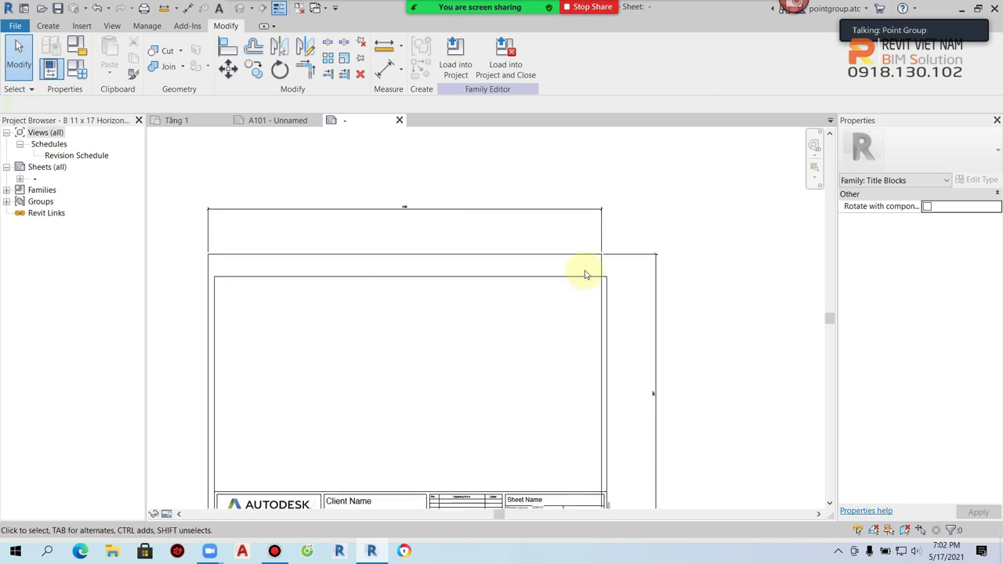
{"action": "left_click", "coordinate": [438, 277]}
{"action": "scroll", "coordinate": [593, 277], "scroll_direction": "up", "scroll_amount": 1}
{"action": "scroll", "coordinate": [619, 274], "scroll_direction": "up", "scroll_amount": 1}
{"action": "scroll", "coordinate": [622, 273], "scroll_direction": "down", "scroll_amount": 1}
{"action": "scroll", "coordinate": [603, 315], "scroll_direction": "down", "scroll_amount": 1}
{"action": "scroll", "coordinate": [571, 313], "scroll_direction": "up", "scroll_amount": 1}
{"action": "left_click", "coordinate": [560, 325]}
{"action": "middle_click_drag", "start_coordinate": [399, 340], "coordinate": [614, 331]}
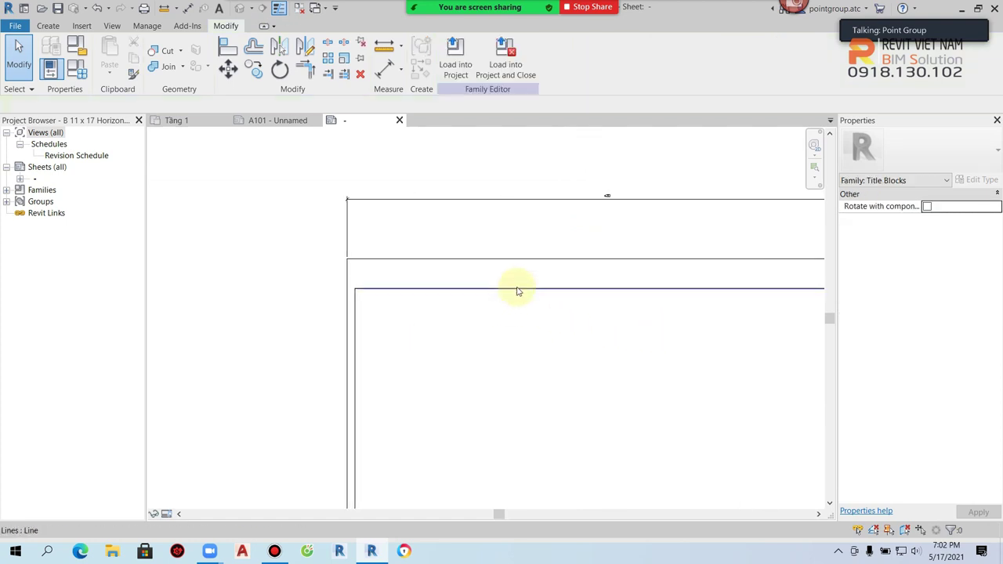
{"action": "left_click", "coordinate": [502, 290]}
{"action": "left_click", "coordinate": [314, 274]}
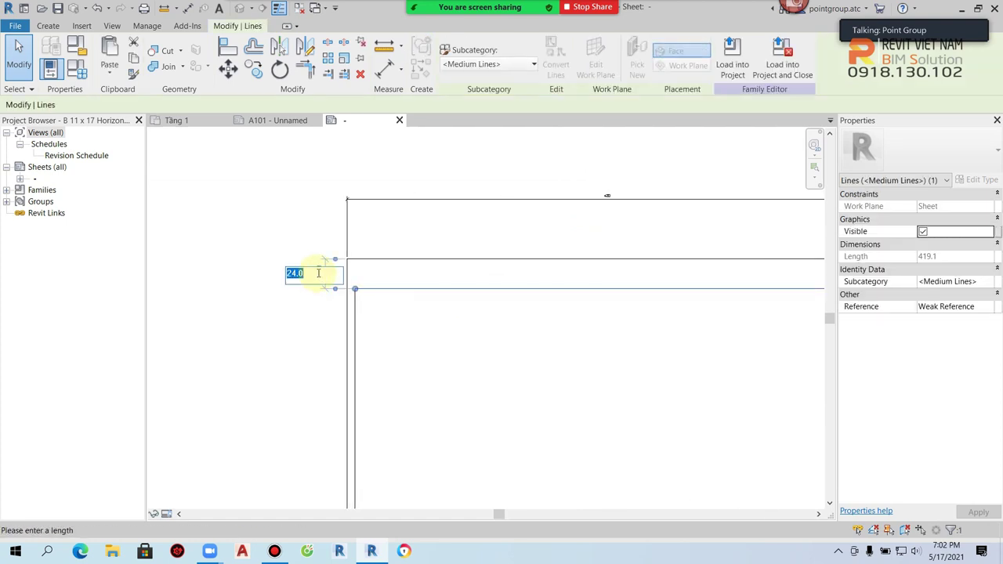
{"action": "key", "text": "Return"}
{"action": "left_click", "coordinate": [426, 303]}
{"action": "scroll", "coordinate": [567, 351], "scroll_direction": "down", "scroll_amount": 2}
{"action": "scroll", "coordinate": [496, 335], "scroll_direction": "up", "scroll_amount": 3}
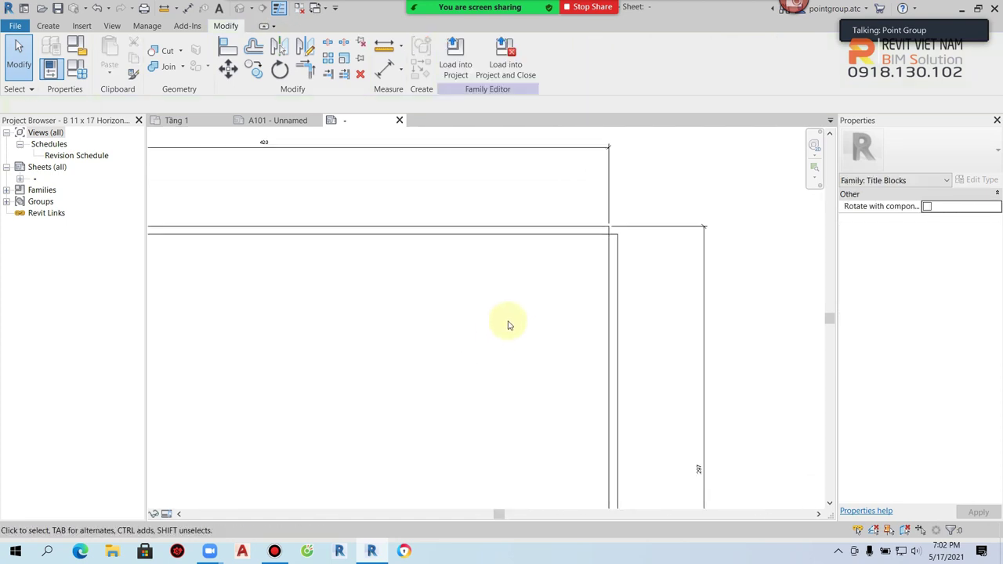
{"action": "left_click", "coordinate": [618, 285]}
{"action": "left_click_drag", "start_coordinate": [617, 284], "coordinate": [584, 288]}
{"action": "key", "text": "Return"}
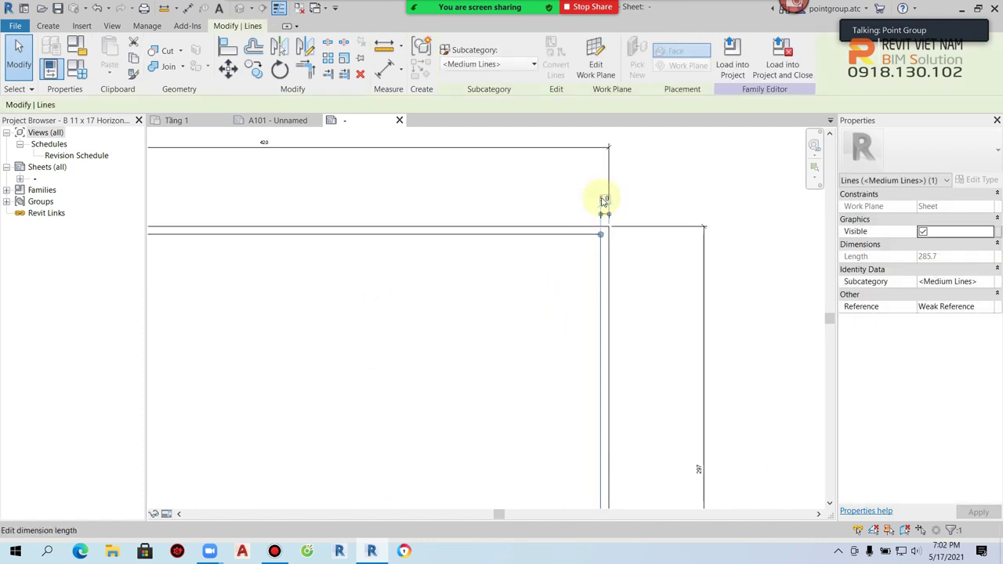
{"action": "left_click", "coordinate": [497, 298]}
Set the inner frame's bottom margin to 5 mm and left margin to 20 mm
{"action": "scroll", "coordinate": [600, 190], "scroll_direction": "down", "scroll_amount": 3}
{"action": "scroll", "coordinate": [251, 401], "scroll_direction": "up", "scroll_amount": 2}
{"action": "scroll", "coordinate": [251, 401], "scroll_direction": "up", "scroll_amount": 1}
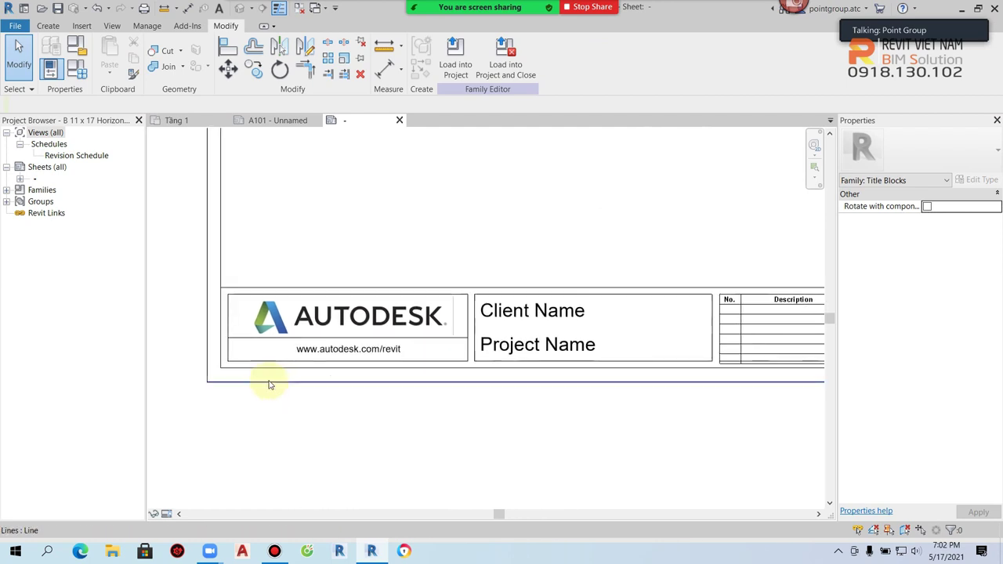
{"action": "left_click", "coordinate": [262, 385]}
{"action": "scroll", "coordinate": [563, 390], "scroll_direction": "down", "scroll_amount": 2}
{"action": "scroll", "coordinate": [507, 387], "scroll_direction": "up", "scroll_amount": 3}
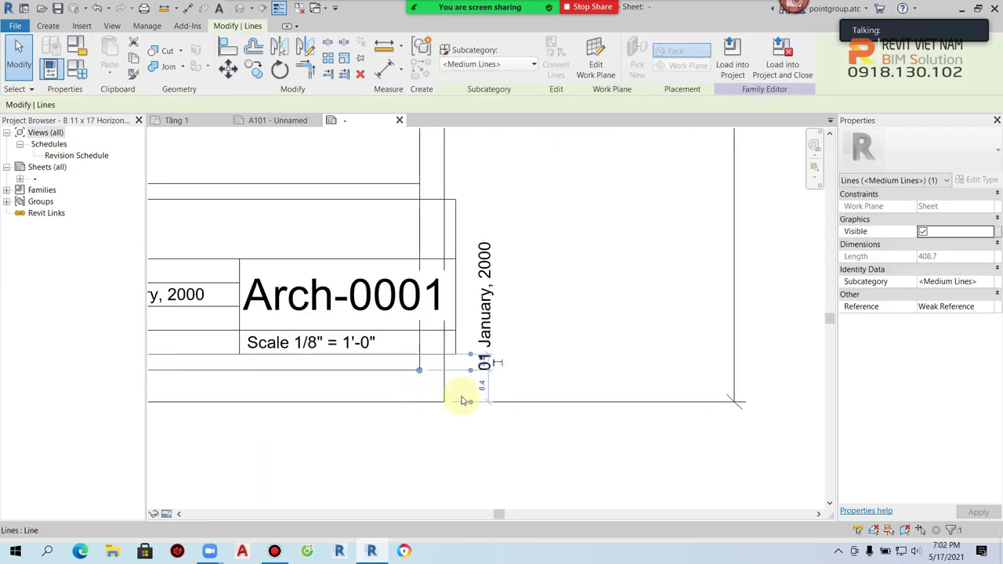
{"action": "left_click", "coordinate": [476, 386]}
{"action": "type", "text": "5"}
{"action": "key", "text": "Return"}
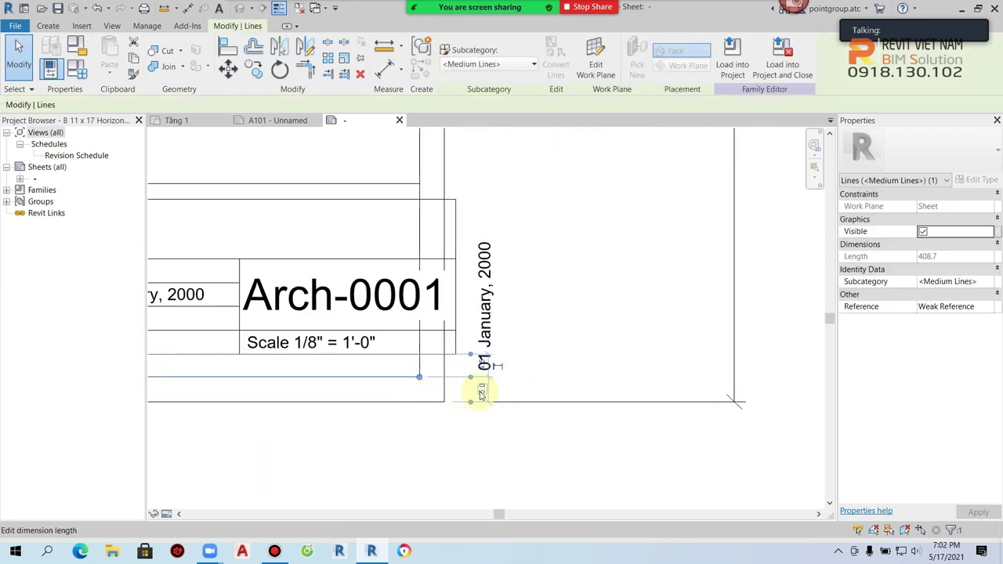
{"action": "key", "text": "Escape"}
{"action": "scroll", "coordinate": [483, 403], "scroll_direction": "down", "scroll_amount": 2}
{"action": "scroll", "coordinate": [498, 342], "scroll_direction": "up", "scroll_amount": 2}
{"action": "scroll", "coordinate": [498, 342], "scroll_direction": "up", "scroll_amount": 2, "text": "ctrl"}
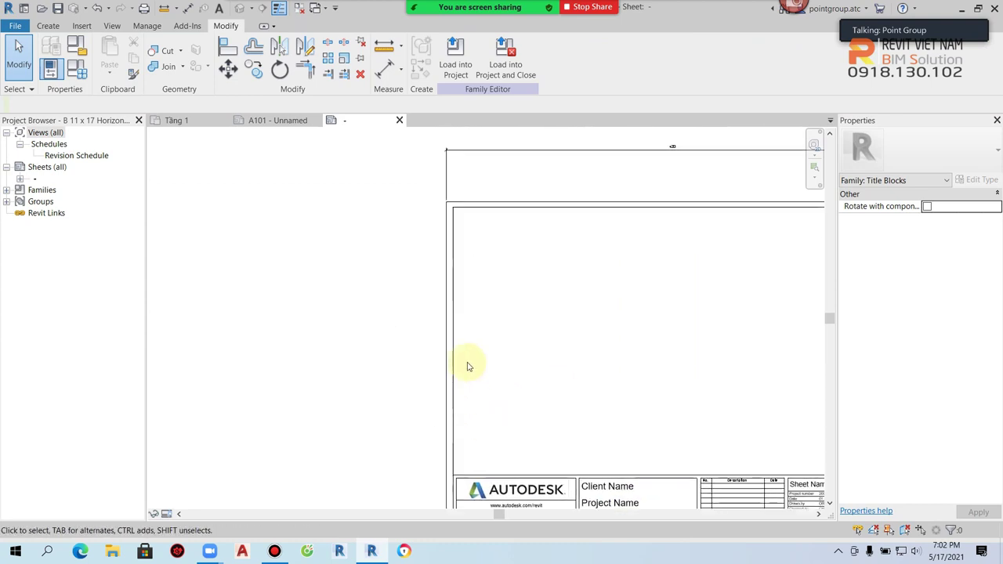
{"action": "left_click", "coordinate": [456, 347]}
{"action": "scroll", "coordinate": [496, 365], "scroll_direction": "down", "scroll_amount": 1}
{"action": "scroll", "coordinate": [459, 490], "scroll_direction": "up", "scroll_amount": 2}
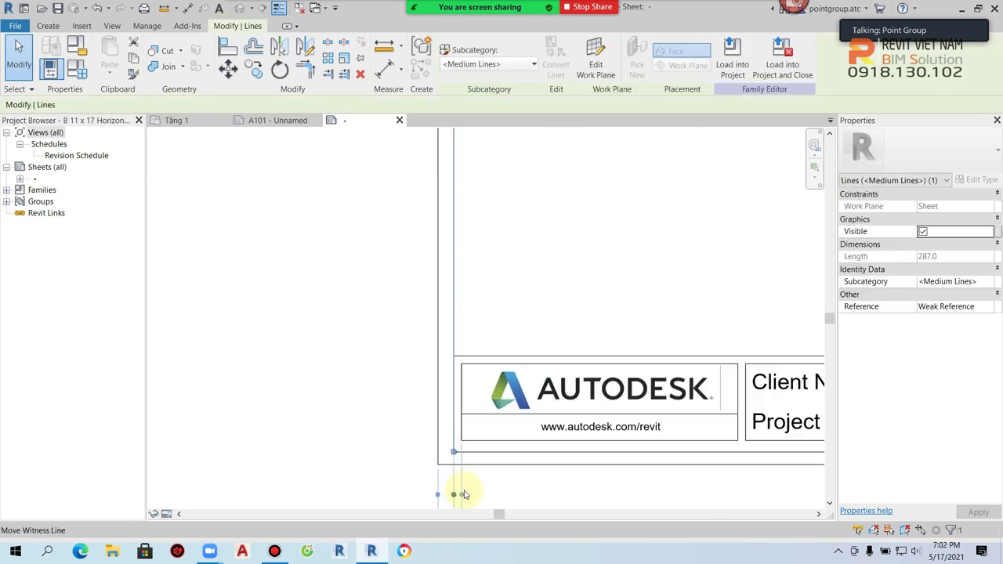
{"action": "scroll", "coordinate": [454, 470], "scroll_direction": "up", "scroll_amount": 2}
{"action": "left_click", "coordinate": [406, 396]}
{"action": "type", "text": "20"}
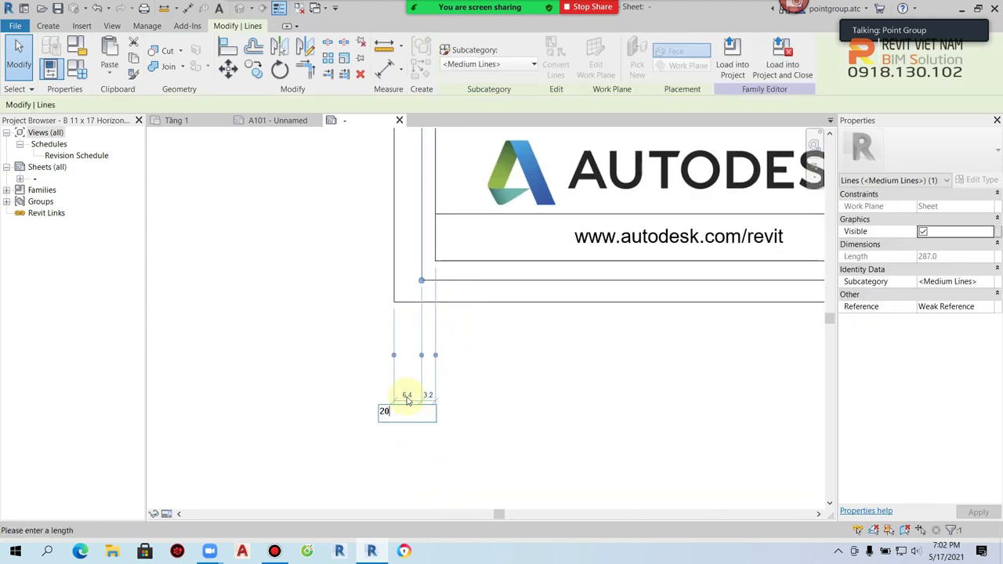
{"action": "key", "text": "Return"}
{"action": "key", "text": "Escape"}
{"action": "scroll", "coordinate": [660, 369], "scroll_direction": "down", "scroll_amount": 2}
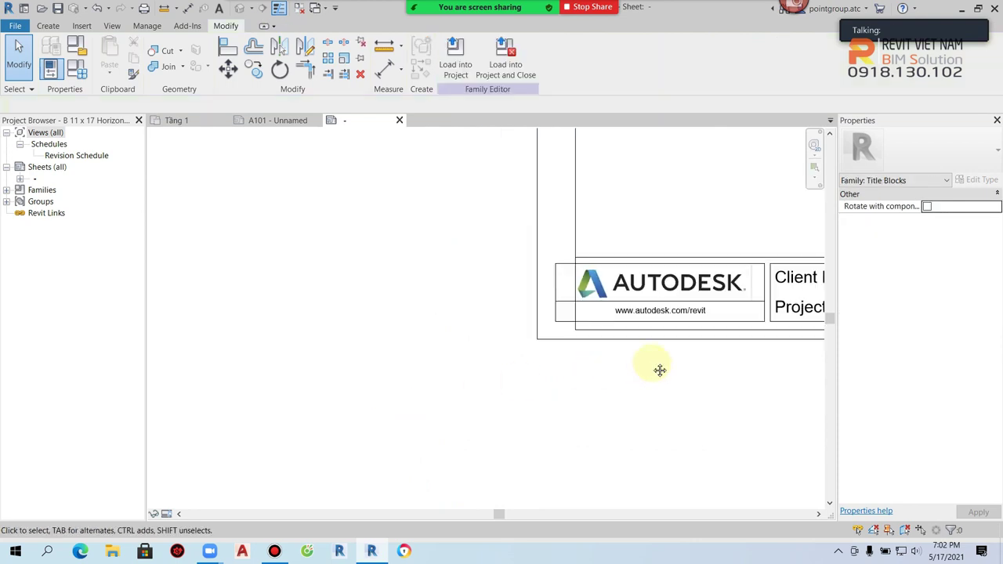
{"action": "scroll", "coordinate": [542, 296], "scroll_direction": "up", "scroll_amount": 2}
{"action": "left_click", "coordinate": [425, 264]}
Shift the logo box's left line and delete the Autodesk logo image
{"action": "mouse_move", "coordinate": [426, 263]}
{"action": "left_mouse_down"}
{"action": "mouse_move", "coordinate": [484, 272]}
{"action": "mouse_move", "coordinate": [470, 269]}
{"action": "left_mouse_up"}
{"action": "middle_click_drag", "start_coordinate": [657, 269], "coordinate": [511, 273]}
{"action": "left_click", "coordinate": [510, 273]}
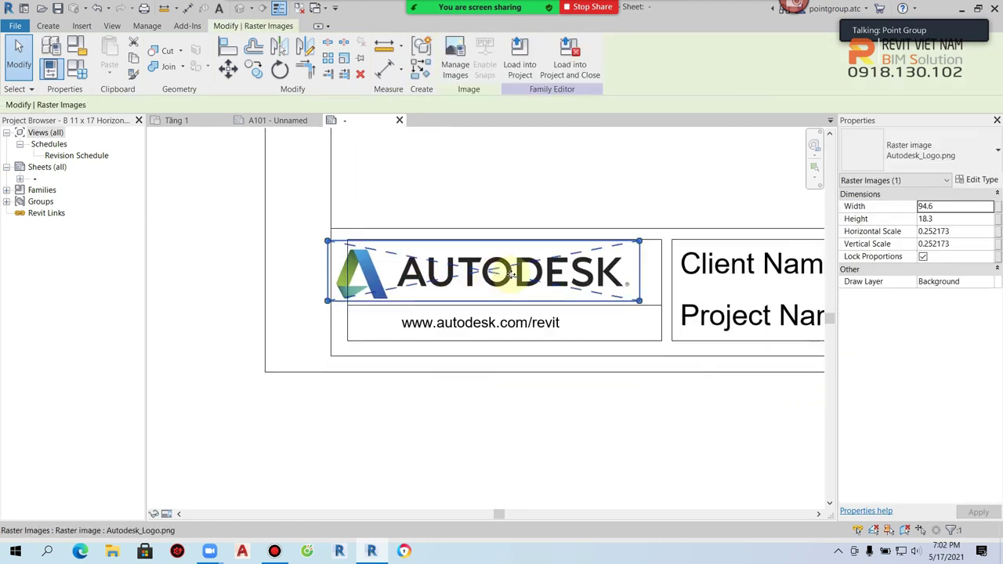
{"action": "left_click_drag", "start_coordinate": [511, 273], "coordinate": [530, 273]}
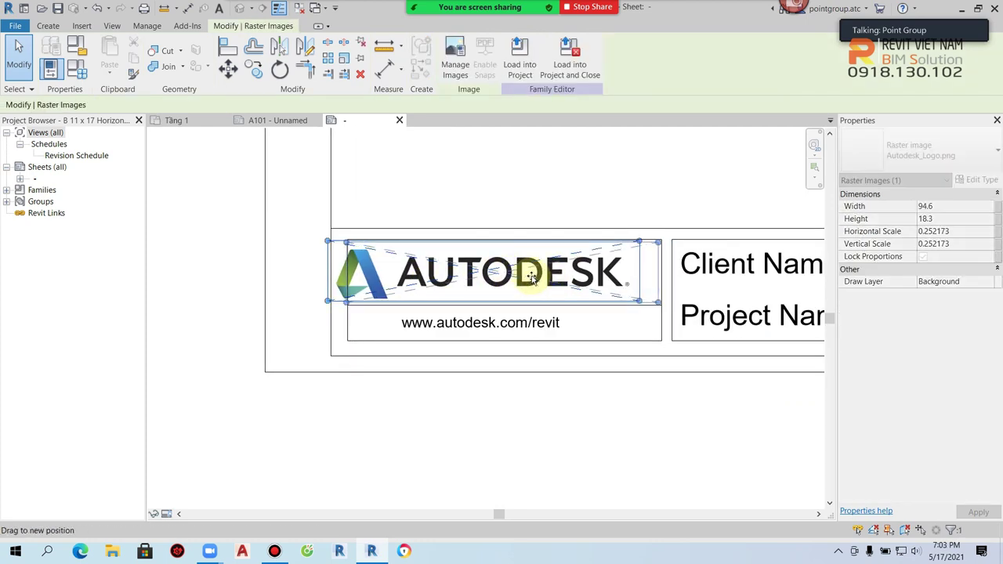
{"action": "key", "text": "e"}
Enter a new length for the box's left border line via its temporary dimension
{"action": "scroll", "coordinate": [336, 273], "scroll_direction": "up", "scroll_amount": 2}
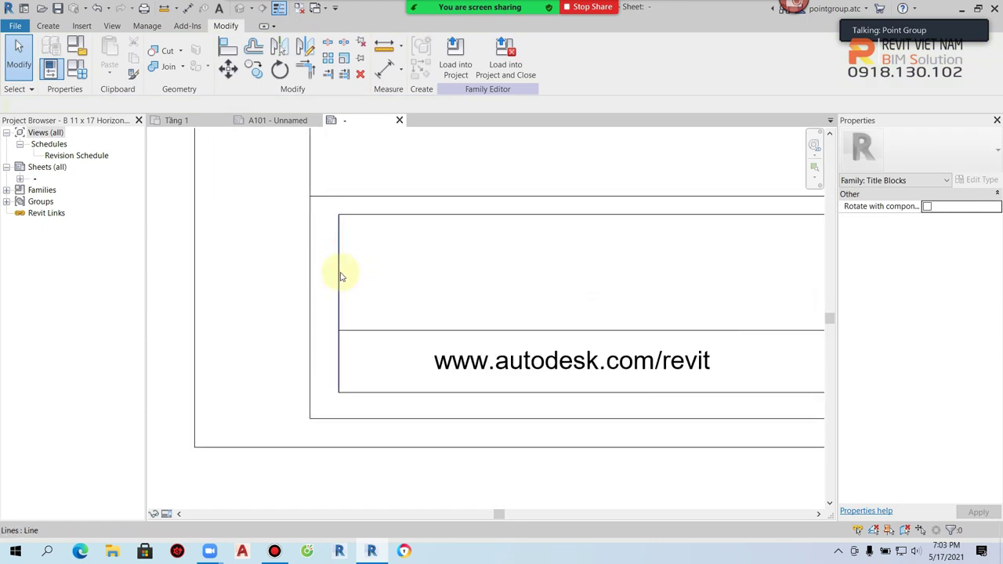
{"action": "left_click", "coordinate": [338, 284]}
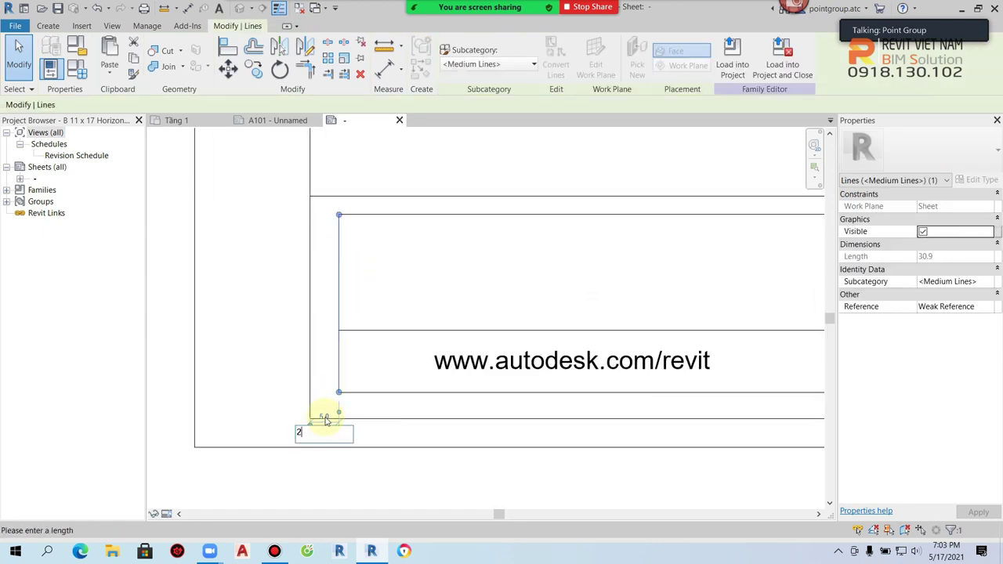
{"action": "key", "text": "Return"}
{"action": "key", "text": "Escape"}
{"action": "scroll", "coordinate": [439, 275], "scroll_direction": "down", "scroll_amount": 2}
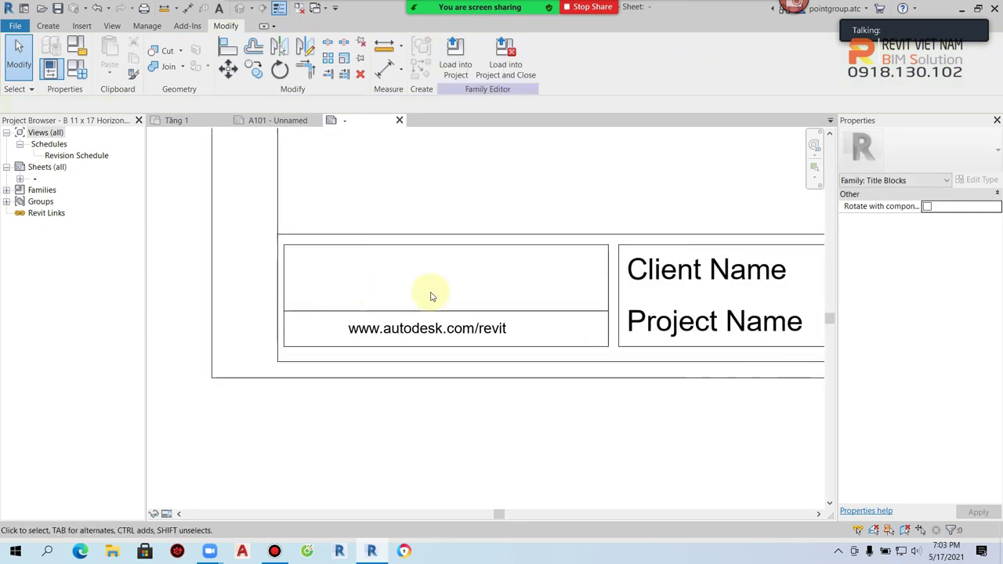
{"action": "left_click", "coordinate": [540, 311]}
{"action": "scroll", "coordinate": [549, 313], "scroll_direction": "down", "scroll_amount": 2}
{"action": "scroll", "coordinate": [552, 306], "scroll_direction": "down", "scroll_amount": 1}
{"action": "scroll", "coordinate": [551, 289], "scroll_direction": "up", "scroll_amount": 1}
{"action": "middle_click_drag", "start_coordinate": [352, 318], "coordinate": [488, 300]}
{"action": "scroll", "coordinate": [488, 300], "scroll_direction": "up", "scroll_amount": 1}
{"action": "key", "text": "Escape"}
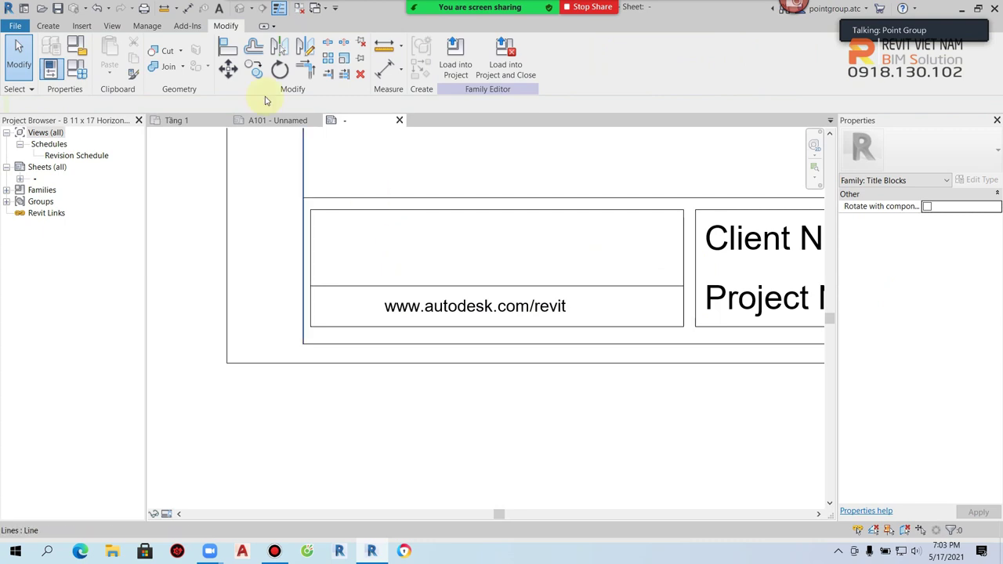
Insert the PG- 01.png logo image from the 1- Nhận diện thương hiệu branding folder
{"action": "left_click", "coordinate": [81, 26]}
{"action": "left_click", "coordinate": [450, 71]}
{"action": "left_click", "coordinate": [110, 163]}
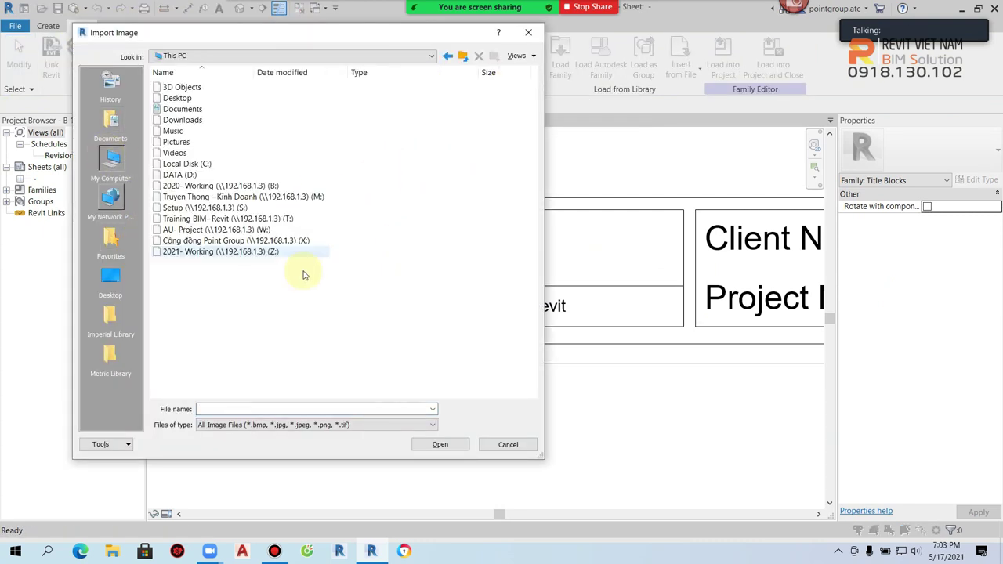
{"action": "double_click", "coordinate": [263, 197]}
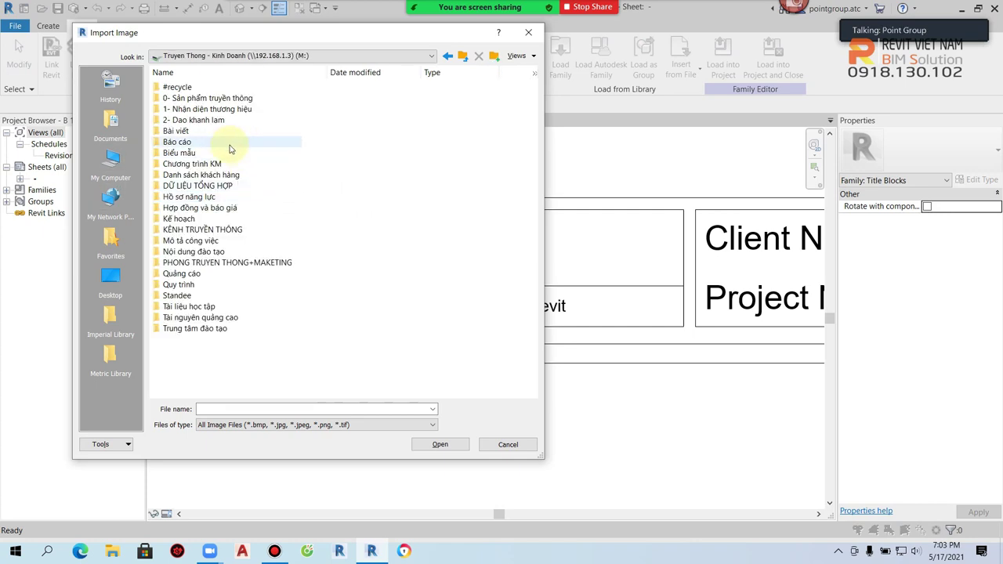
{"action": "double_click", "coordinate": [227, 109]}
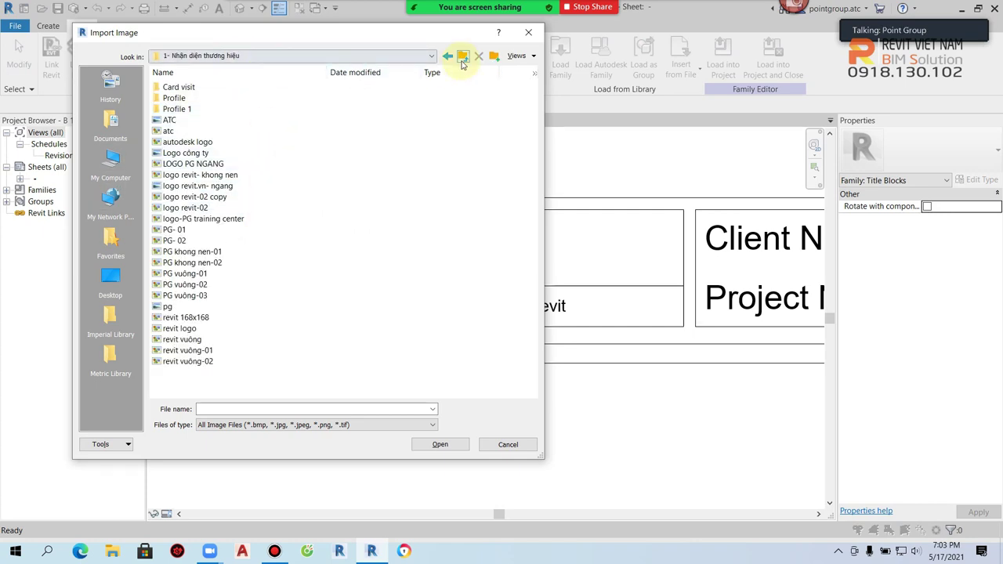
{"action": "left_click", "coordinate": [519, 56]}
{"action": "left_click", "coordinate": [540, 95]}
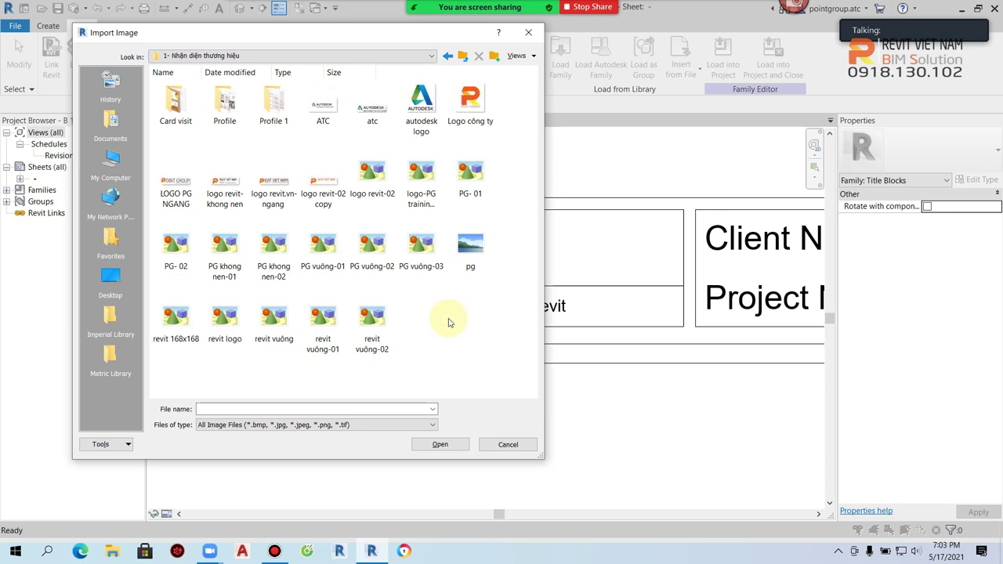
{"action": "left_click", "coordinate": [473, 183]}
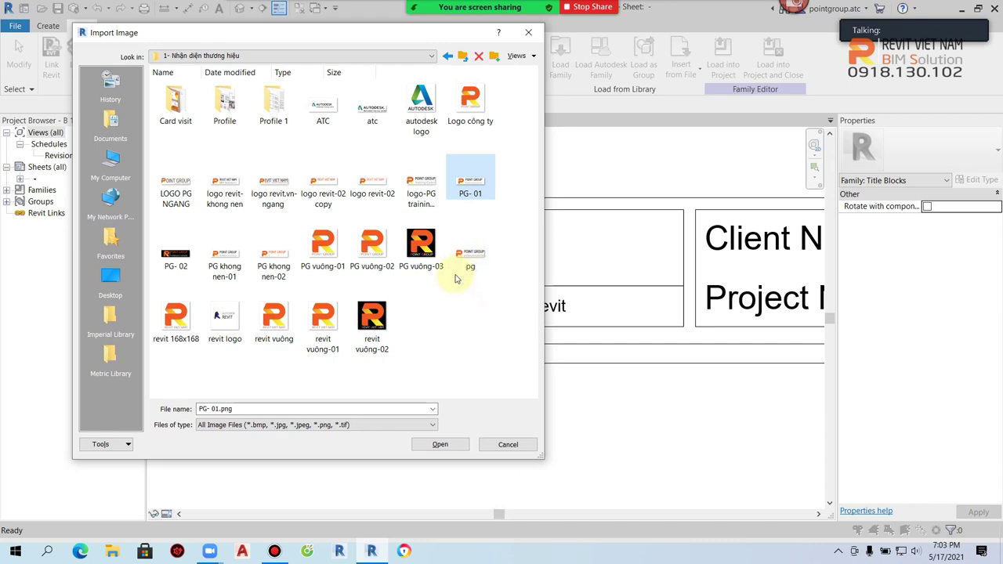
{"action": "left_click", "coordinate": [435, 446]}
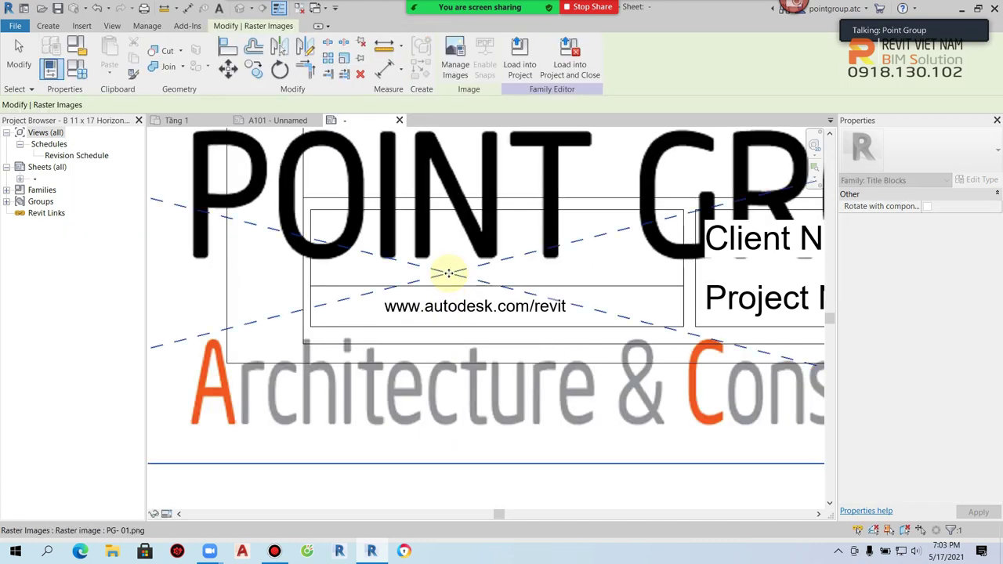
Place the logo and resize it to about 79.3 × 19.9 in the left panel above the URL
{"action": "left_click", "coordinate": [416, 297]}
{"action": "left_click_drag", "start_coordinate": [663, 361], "coordinate": [306, 272]}
{"action": "scroll", "coordinate": [203, 257], "scroll_direction": "up", "scroll_amount": 2}
{"action": "left_click_drag", "start_coordinate": [203, 257], "coordinate": [560, 322]}
{"action": "scroll", "coordinate": [559, 322], "scroll_direction": "up", "scroll_amount": 2}
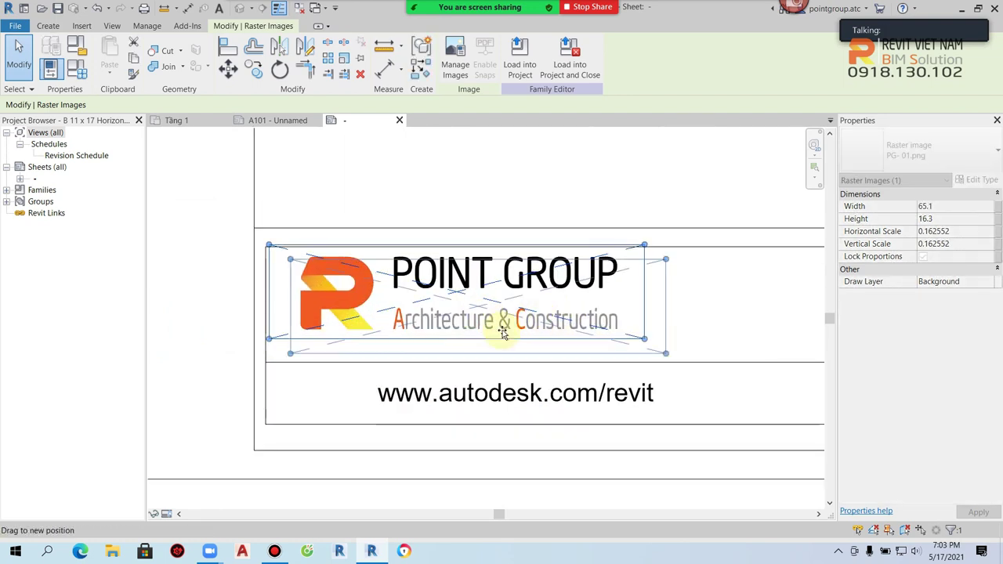
{"action": "left_click_drag", "start_coordinate": [504, 332], "coordinate": [480, 320]}
{"action": "mouse_move", "coordinate": [643, 339]}
{"action": "left_mouse_down"}
{"action": "mouse_move", "coordinate": [721, 374]}
{"action": "mouse_move", "coordinate": [722, 361]}
{"action": "left_mouse_up"}
{"action": "left_click", "coordinate": [721, 356]}
{"action": "left_click", "coordinate": [587, 399]}
{"action": "scroll", "coordinate": [560, 388], "scroll_direction": "down", "scroll_amount": 1}
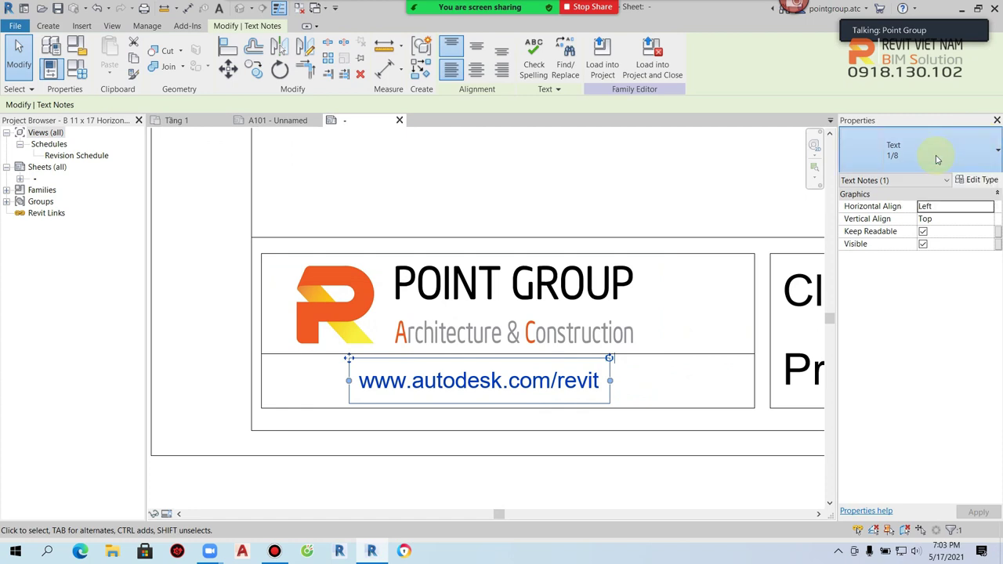
Try the URL text in the 1/4 text type, then switch it back to 1/8
{"action": "left_click", "coordinate": [941, 153]}
{"action": "left_click", "coordinate": [869, 213]}
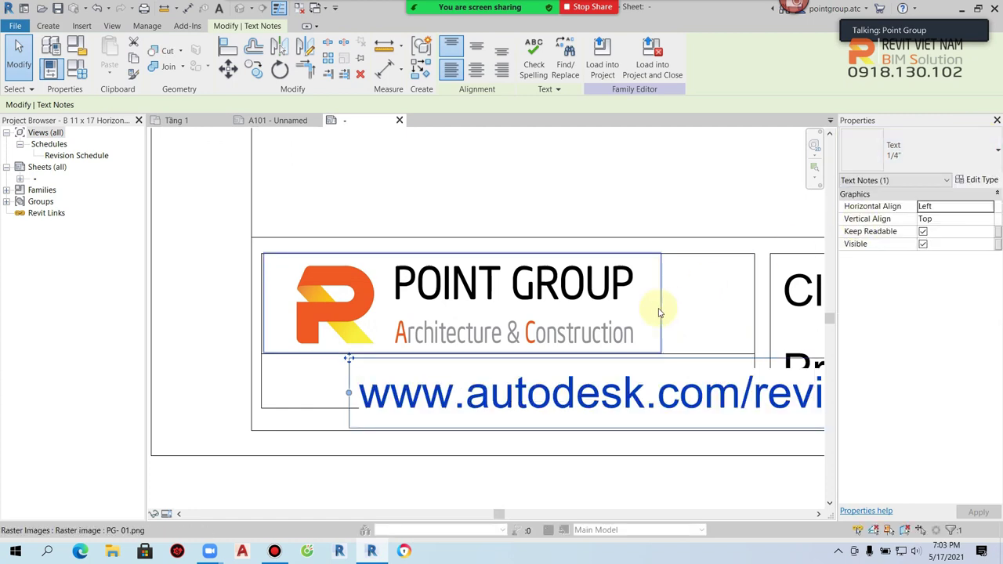
{"action": "left_click", "coordinate": [938, 145]}
{"action": "left_click", "coordinate": [882, 228]}
Duplicate the 1/8 text type as T-1.8 with 1.8 mm text size and 0.8 width factor
{"action": "left_click", "coordinate": [980, 181]}
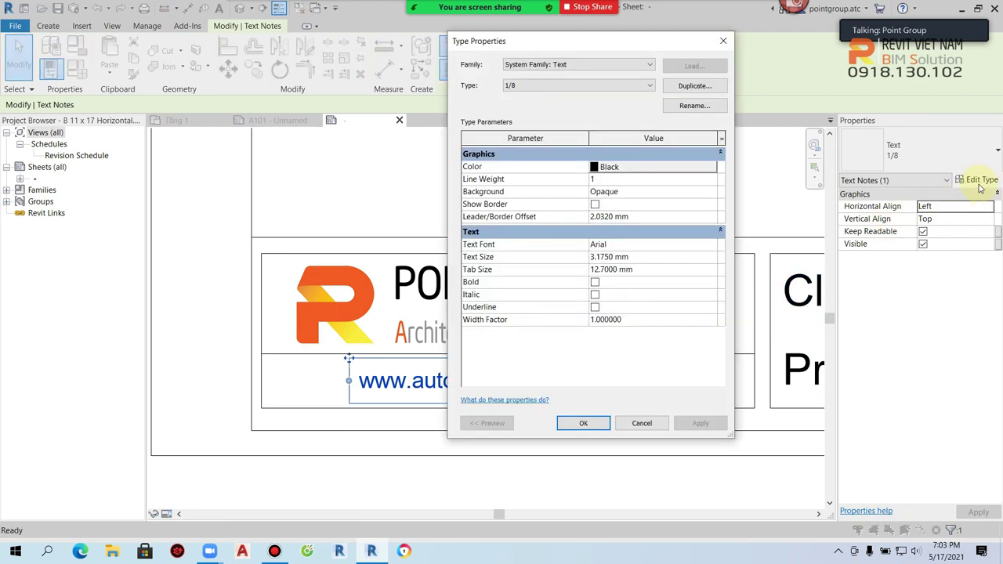
{"action": "left_click", "coordinate": [695, 86]}
{"action": "type", "text": "T-1.8"}
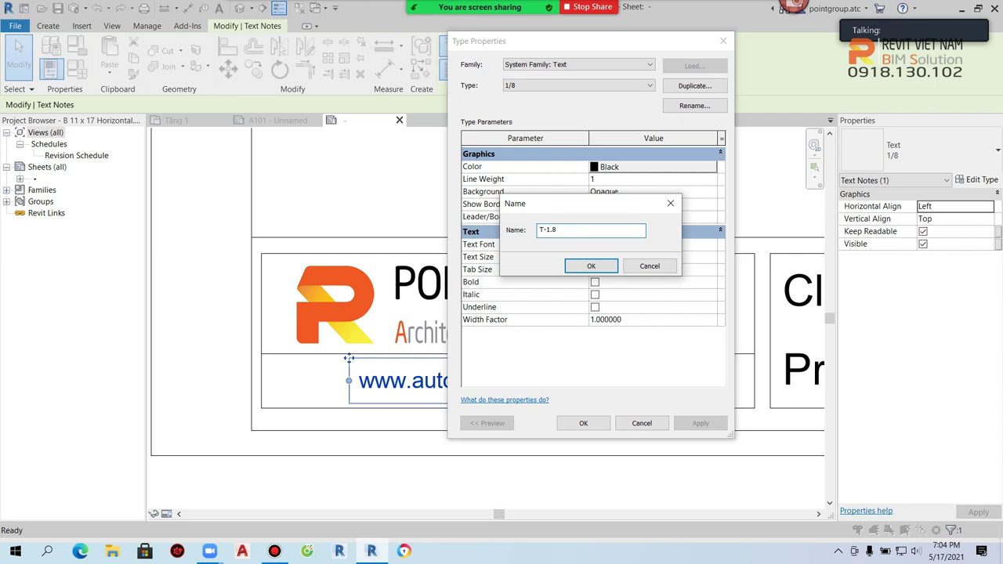
{"action": "left_click", "coordinate": [592, 265]}
{"action": "left_click", "coordinate": [638, 319]}
{"action": "left_click", "coordinate": [640, 257]}
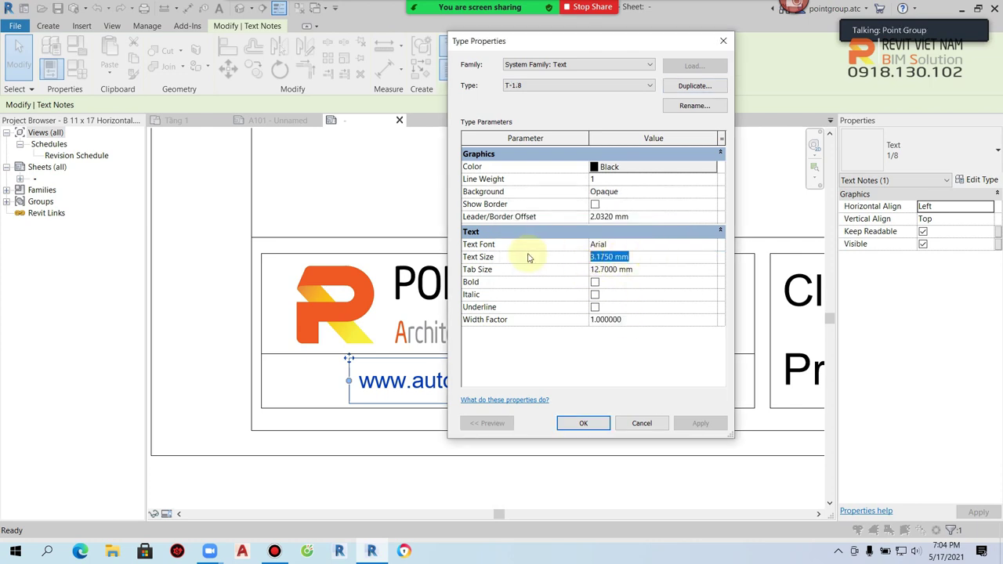
{"action": "double_click", "coordinate": [633, 256]}
{"action": "type", "text": "1.8"}
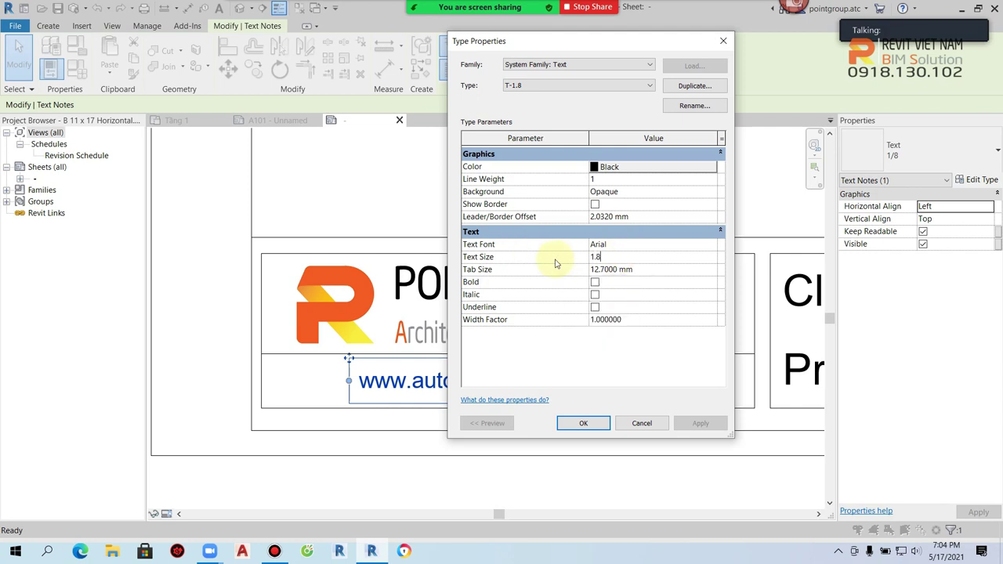
{"action": "left_click", "coordinate": [608, 320]}
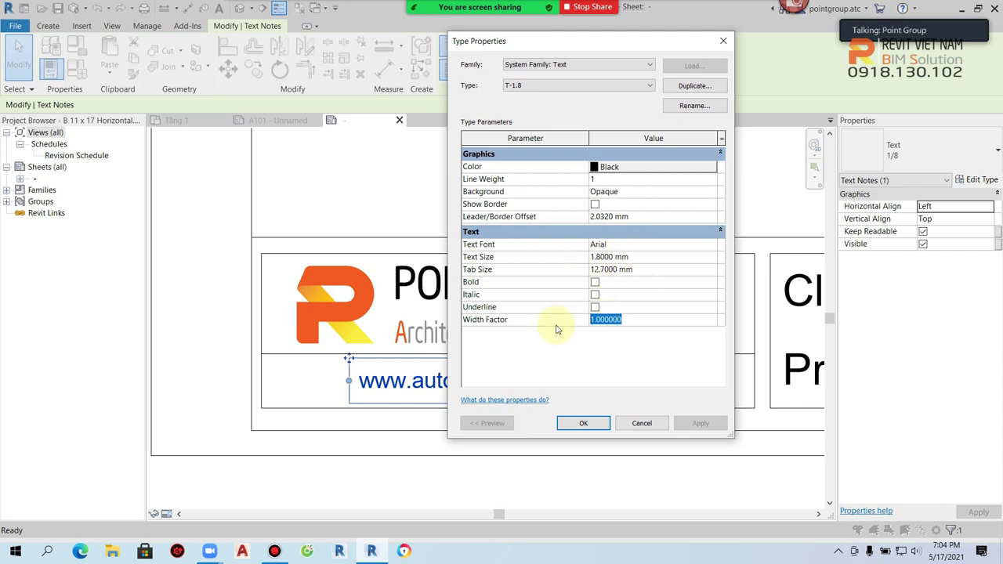
{"action": "type", "text": "0.8"}
{"action": "key", "text": "Return"}
{"action": "left_click", "coordinate": [596, 284]}
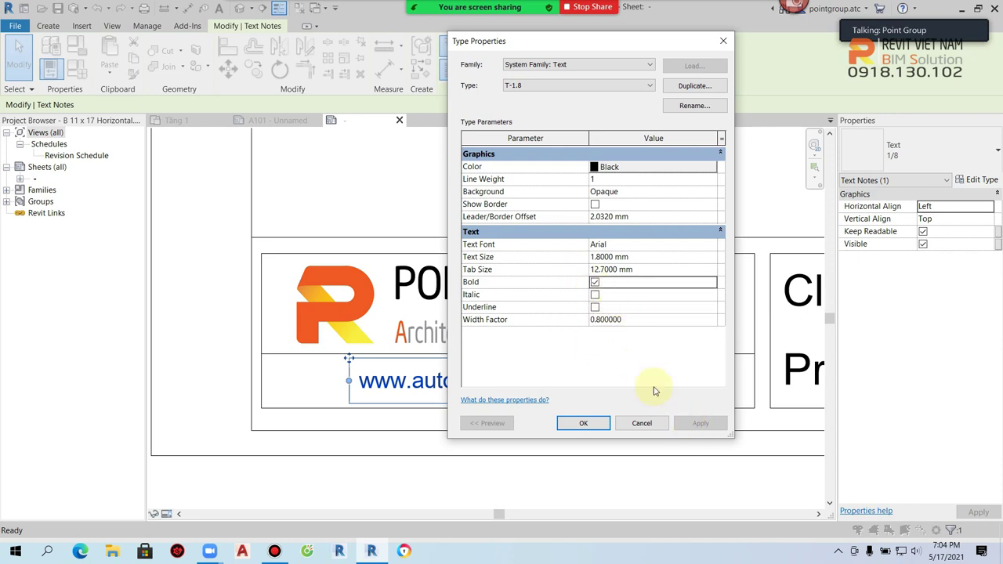
{"action": "left_click", "coordinate": [587, 426]}
{"action": "scroll", "coordinate": [514, 389], "scroll_direction": "up", "scroll_amount": 2}
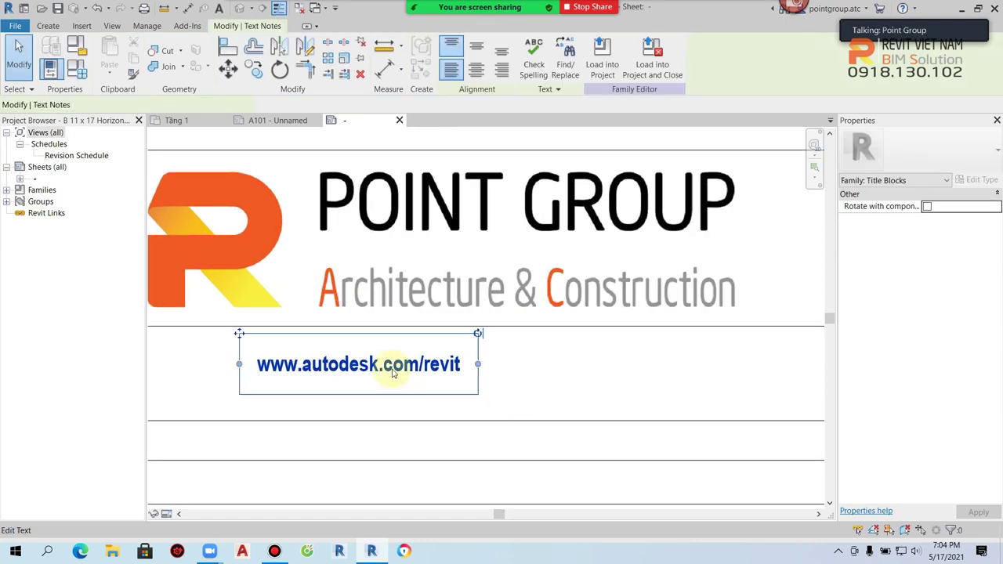
Preview italic and underline on T-1.8, then turn both off again
{"action": "left_click", "coordinate": [972, 180]}
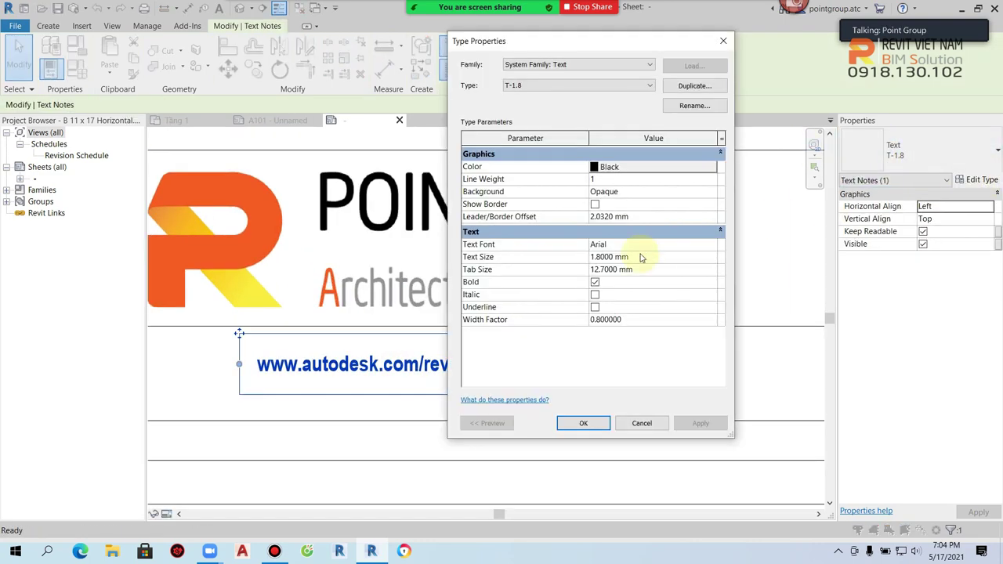
{"action": "left_click", "coordinate": [595, 295]}
{"action": "left_click", "coordinate": [689, 423]}
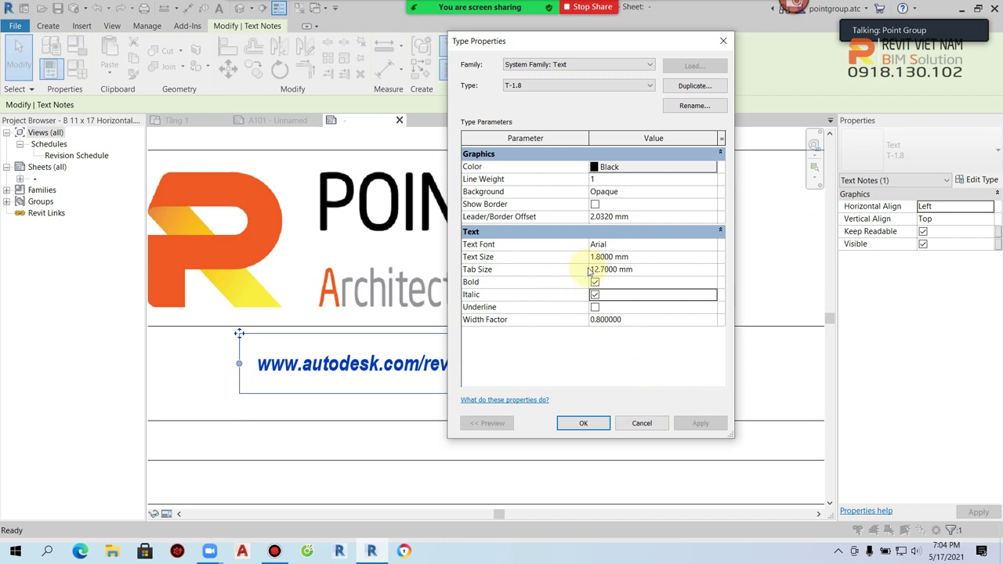
{"action": "left_click", "coordinate": [595, 307]}
{"action": "left_click", "coordinate": [702, 425]}
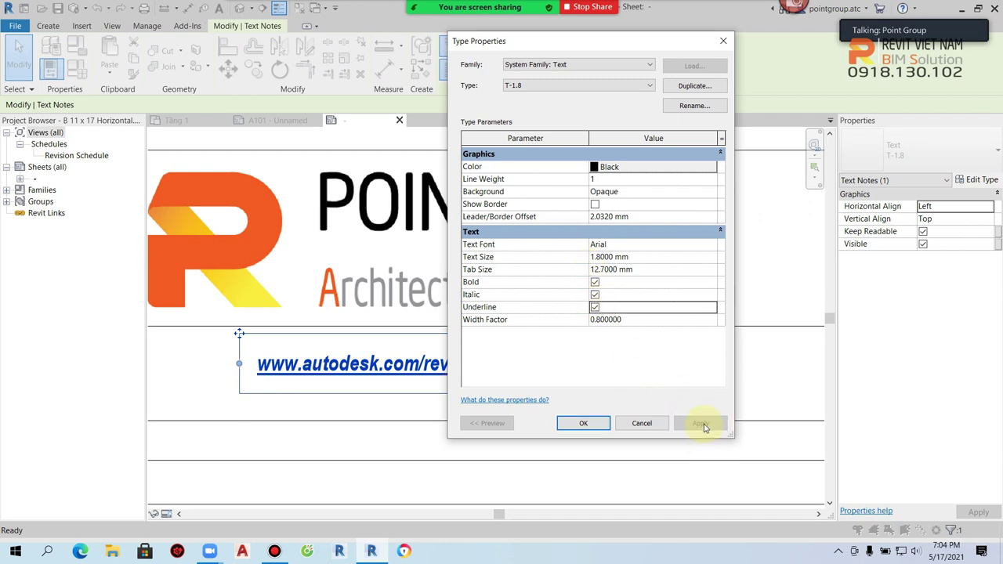
{"action": "left_click", "coordinate": [595, 294]}
{"action": "left_click", "coordinate": [595, 307]}
{"action": "left_click", "coordinate": [643, 282]}
{"action": "left_click", "coordinate": [700, 423]}
{"action": "left_click", "coordinate": [580, 424]}
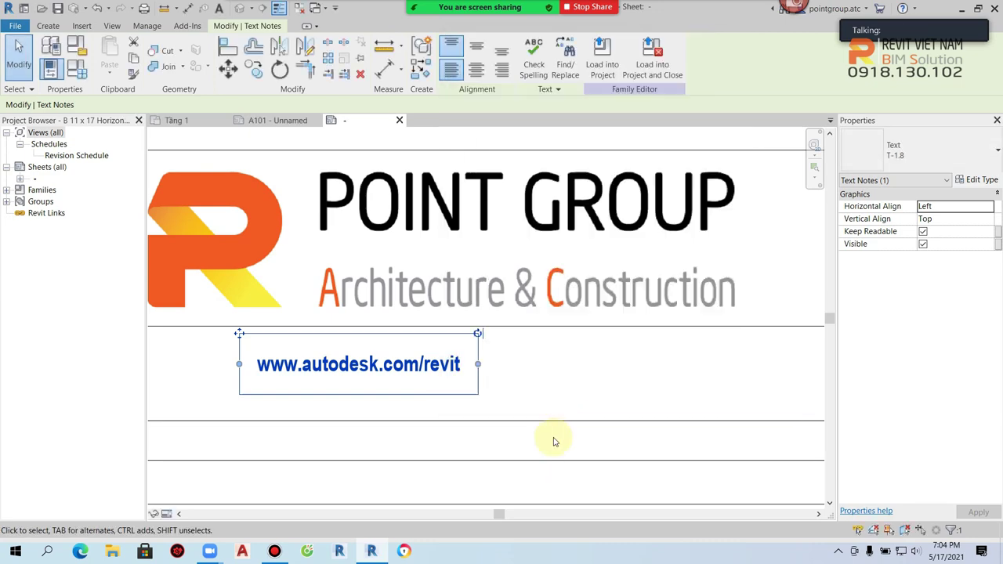
Turn Bold off in the T-1.8 type so the URL text is plain
{"action": "left_click", "coordinate": [968, 186]}
{"action": "left_click", "coordinate": [594, 283]}
{"action": "left_click", "coordinate": [578, 423]}
{"action": "left_click", "coordinate": [511, 374]}
{"action": "scroll", "coordinate": [511, 374], "scroll_direction": "down", "scroll_amount": 2}
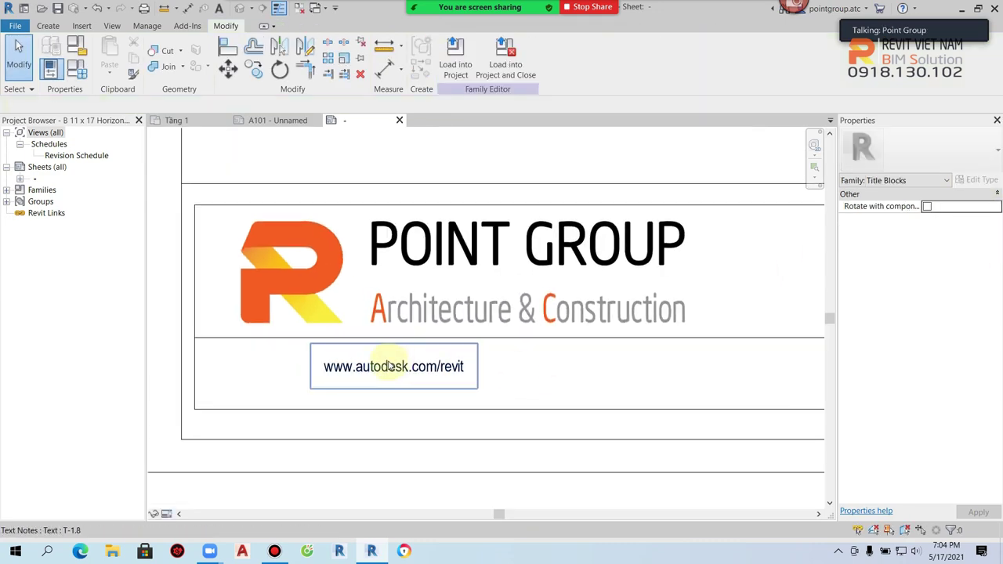
Select the URL note's text and nudge the note slightly higher in the title block
{"action": "left_click", "coordinate": [403, 365]}
{"action": "double_click", "coordinate": [447, 367]}
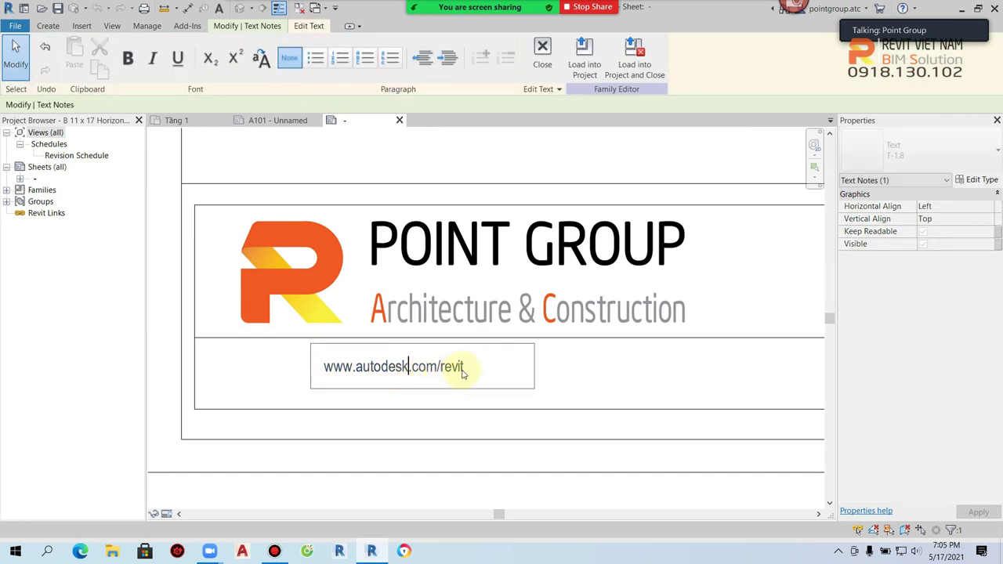
{"action": "left_click_drag", "start_coordinate": [463, 368], "coordinate": [225, 384]}
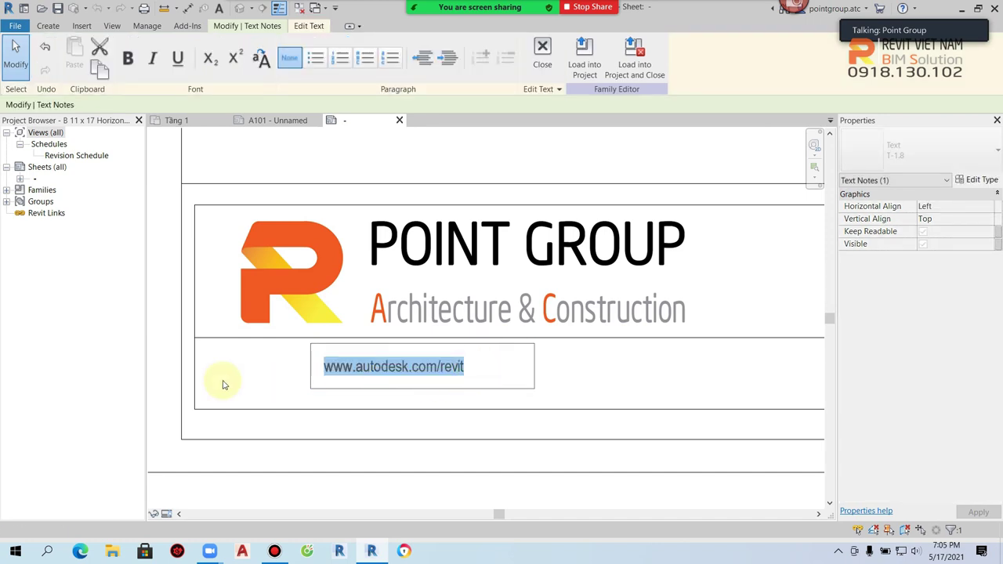
{"action": "left_click", "coordinate": [580, 376]}
{"action": "left_click", "coordinate": [592, 376]}
{"action": "scroll", "coordinate": [593, 376], "scroll_direction": "down", "scroll_amount": 2}
{"action": "middle_click_drag", "start_coordinate": [593, 376], "coordinate": [448, 341]}
{"action": "scroll", "coordinate": [448, 341], "scroll_direction": "up", "scroll_amount": 1}
{"action": "scroll", "coordinate": [449, 340], "scroll_direction": "up", "scroll_amount": 1}
{"action": "left_click", "coordinate": [287, 322]}
{"action": "scroll", "coordinate": [217, 291], "scroll_direction": "up", "scroll_amount": 2}
{"action": "left_click_drag", "start_coordinate": [203, 271], "coordinate": [203, 268]}
Copy the URL note with CO to a spot below the original
{"action": "key", "text": "c"}
{"action": "key", "text": "o"}
{"action": "left_click", "coordinate": [205, 270]}
{"action": "left_click", "coordinate": [255, 349]}
{"action": "key", "text": "Escape"}
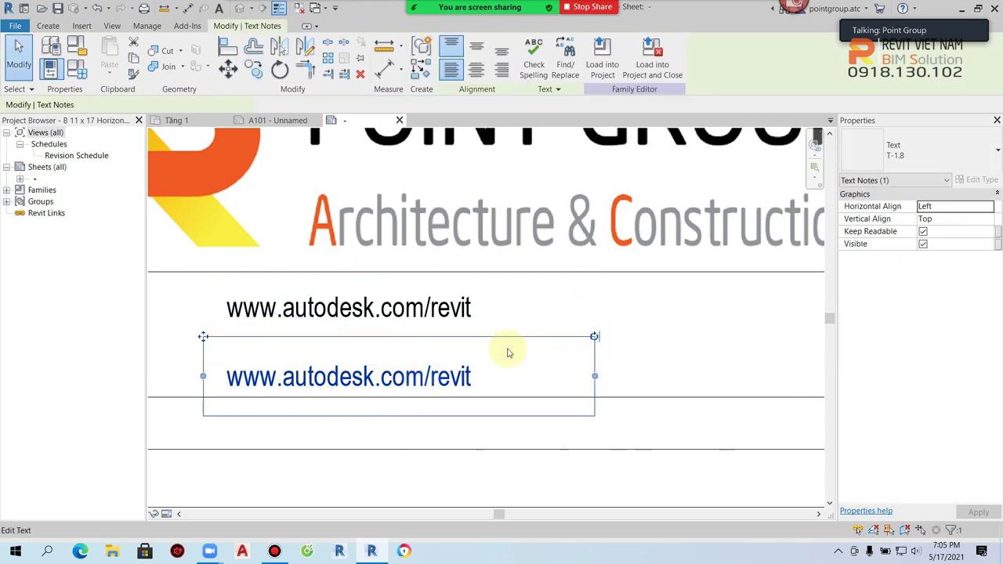
Give the copied note a new T-2.0 text type with 2.0 mm text size
{"action": "left_click", "coordinate": [975, 180]}
{"action": "left_click", "coordinate": [694, 85]}
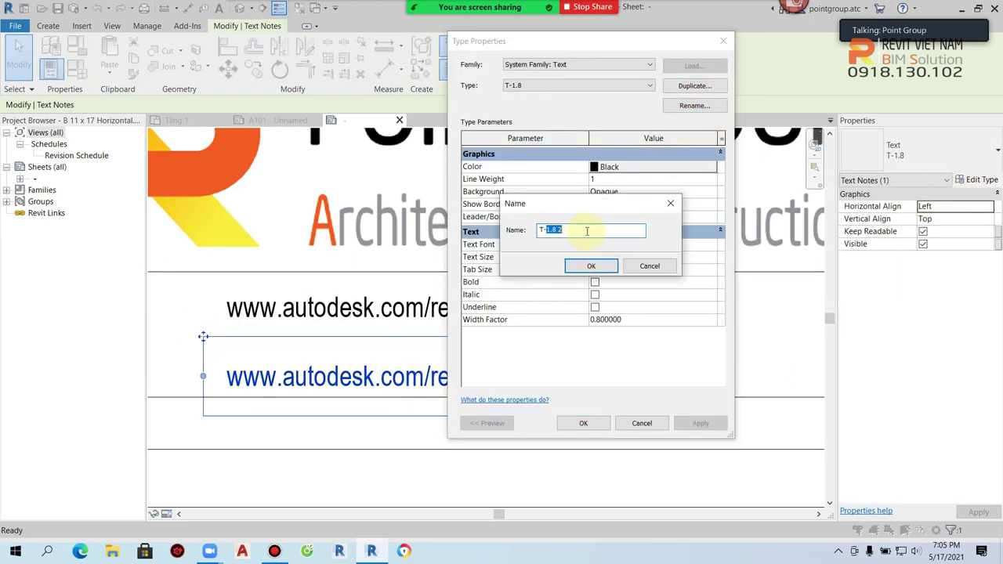
{"action": "left_click", "coordinate": [591, 265]}
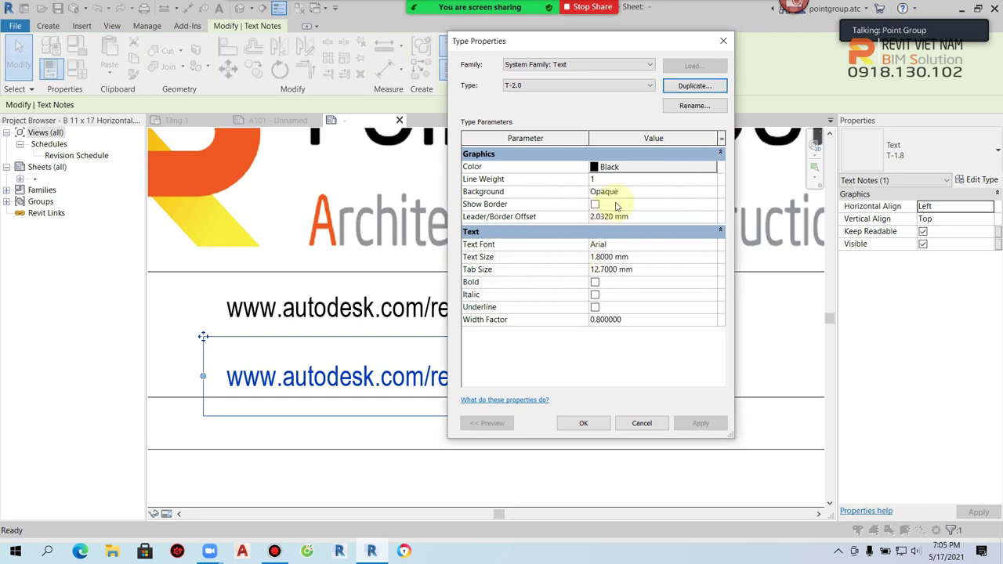
{"action": "left_click", "coordinate": [693, 105]}
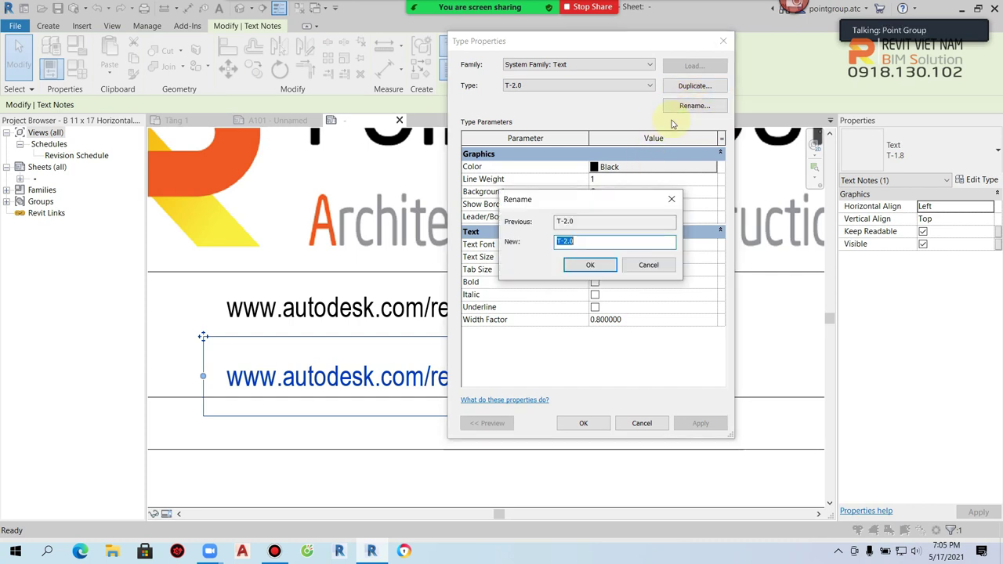
{"action": "left_click", "coordinate": [590, 265]}
{"action": "left_click", "coordinate": [619, 257]}
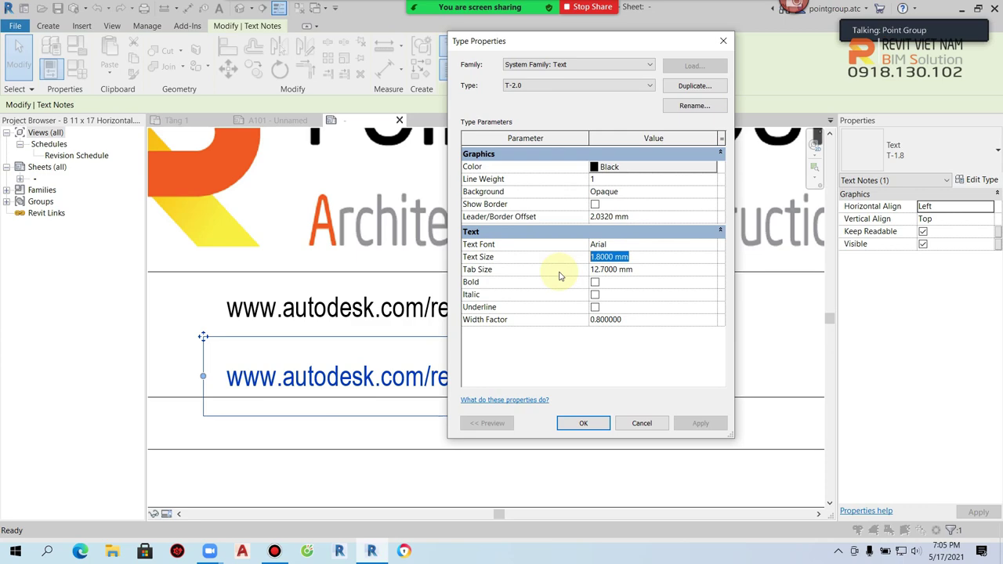
{"action": "type", "text": "2.0"}
{"action": "left_click", "coordinate": [583, 424]}
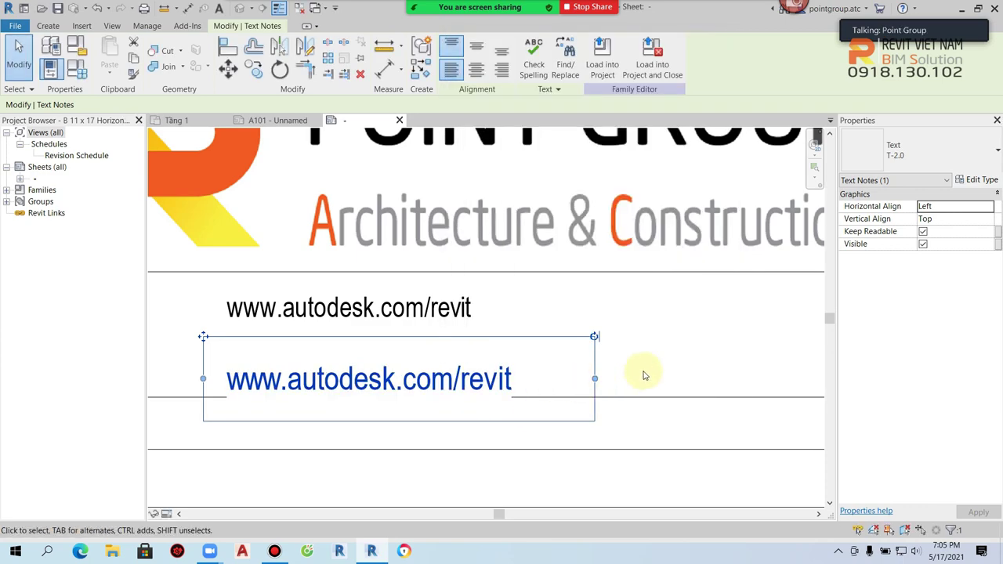
Place the 2.0 mm URL note one row lower
{"action": "left_click", "coordinate": [410, 397]}
{"action": "scroll", "coordinate": [408, 392], "scroll_direction": "down", "scroll_amount": 2}
{"action": "left_click", "coordinate": [409, 392]}
{"action": "scroll", "coordinate": [392, 376], "scroll_direction": "up", "scroll_amount": 2}
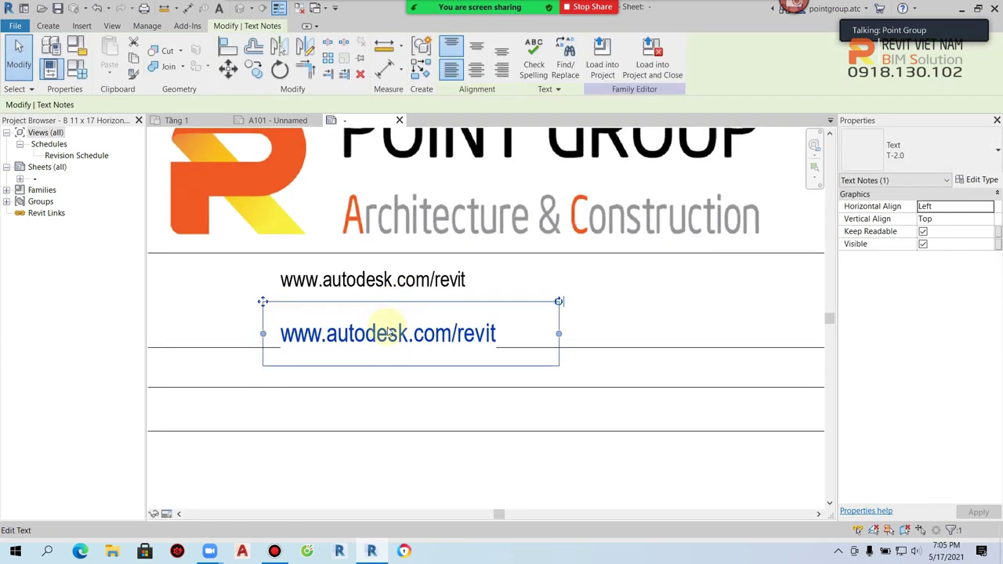
{"action": "key", "text": "m"}
{"action": "key", "text": "v"}
{"action": "left_click", "coordinate": [266, 307]}
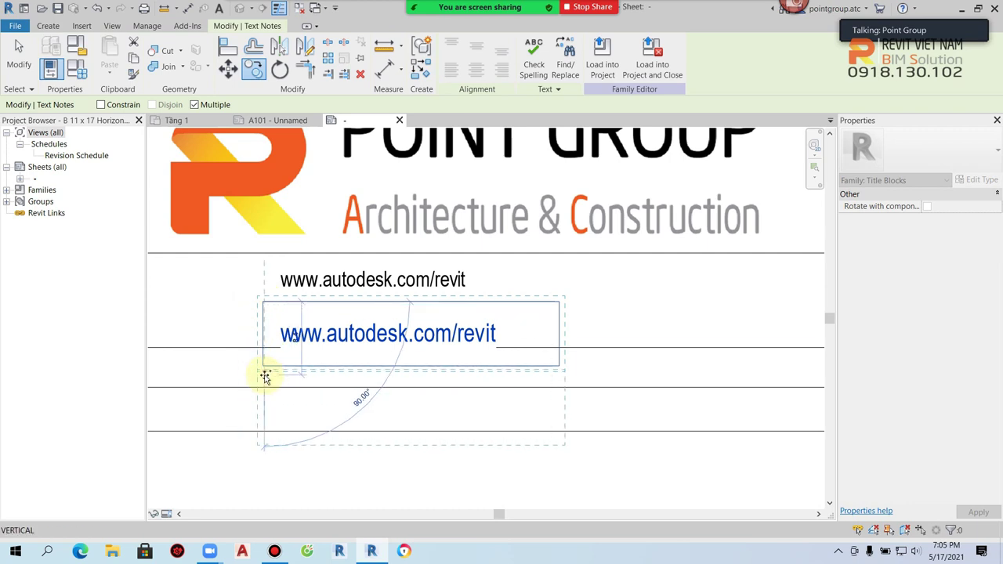
{"action": "left_click", "coordinate": [393, 382]}
{"action": "left_click", "coordinate": [403, 404]}
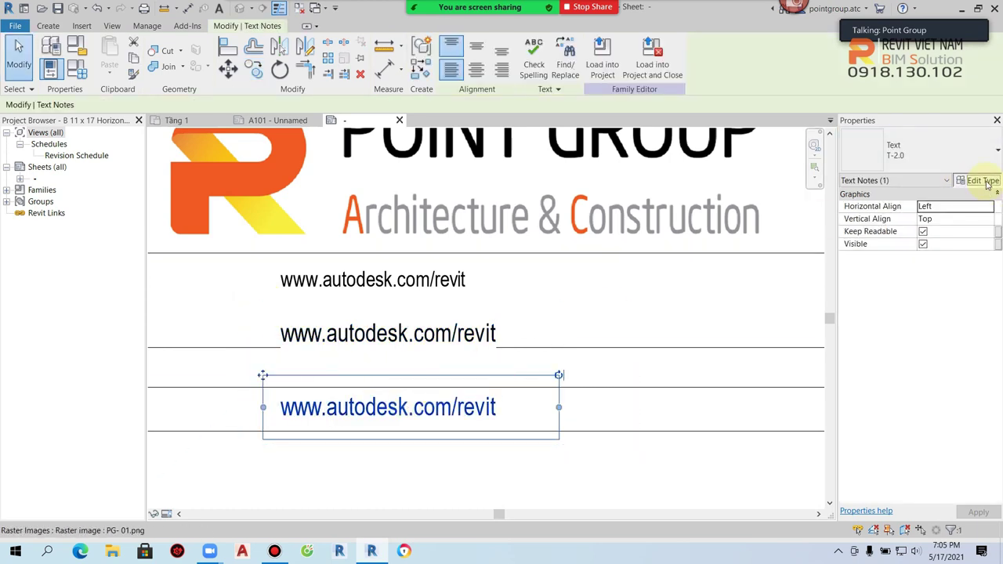
Duplicate T-2.0 as bold type T-2.0- B and apply it to the lowest URL note
{"action": "left_click", "coordinate": [980, 180]}
{"action": "left_click", "coordinate": [693, 85]}
{"action": "type", "text": "T-2.0- B"}
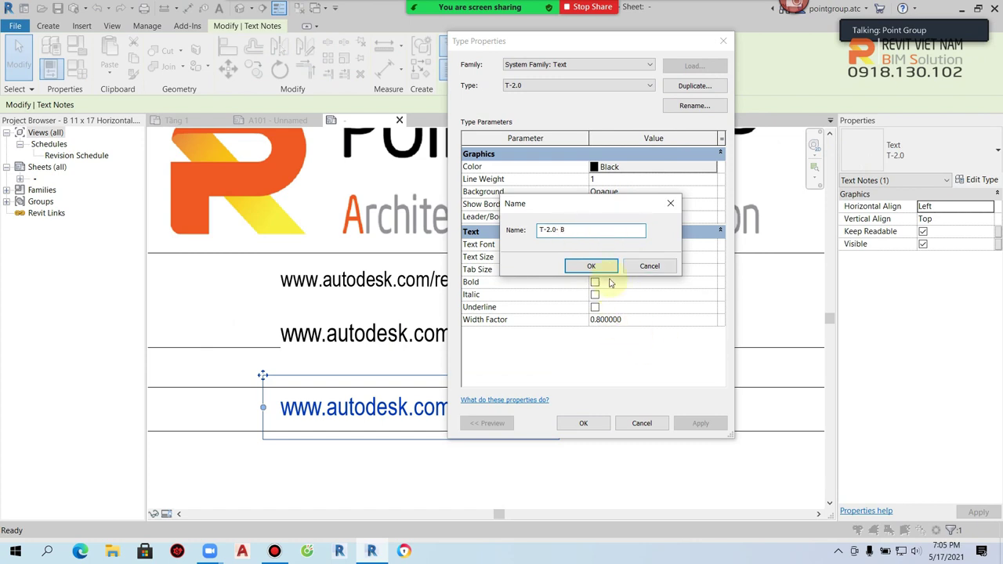
{"action": "left_click", "coordinate": [591, 266]}
{"action": "left_click", "coordinate": [594, 282]}
{"action": "left_click", "coordinate": [583, 423]}
{"action": "left_click", "coordinate": [604, 463]}
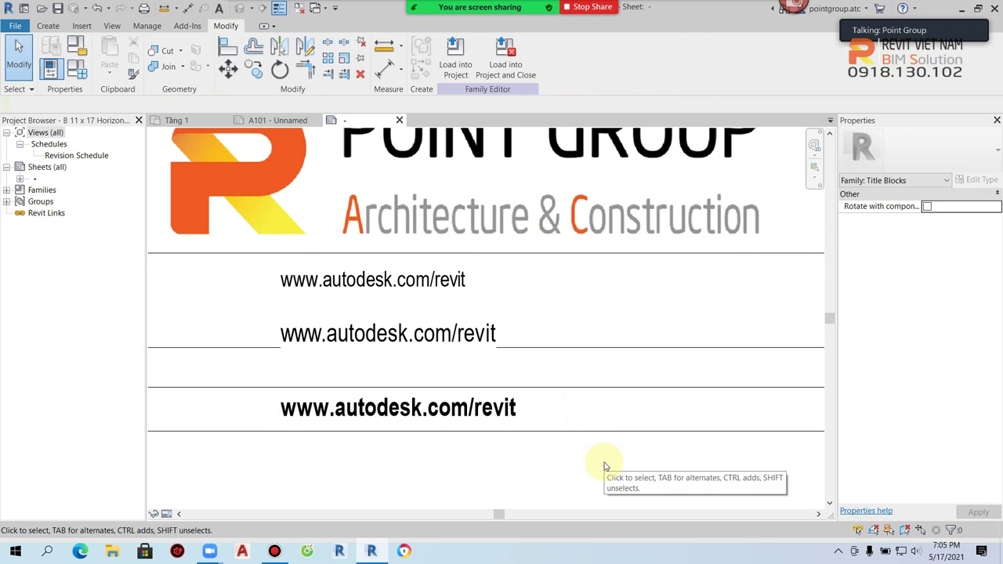
{"action": "scroll", "coordinate": [578, 463], "scroll_direction": "down", "scroll_amount": 2}
{"action": "scroll", "coordinate": [470, 311], "scroll_direction": "up", "scroll_amount": 1}
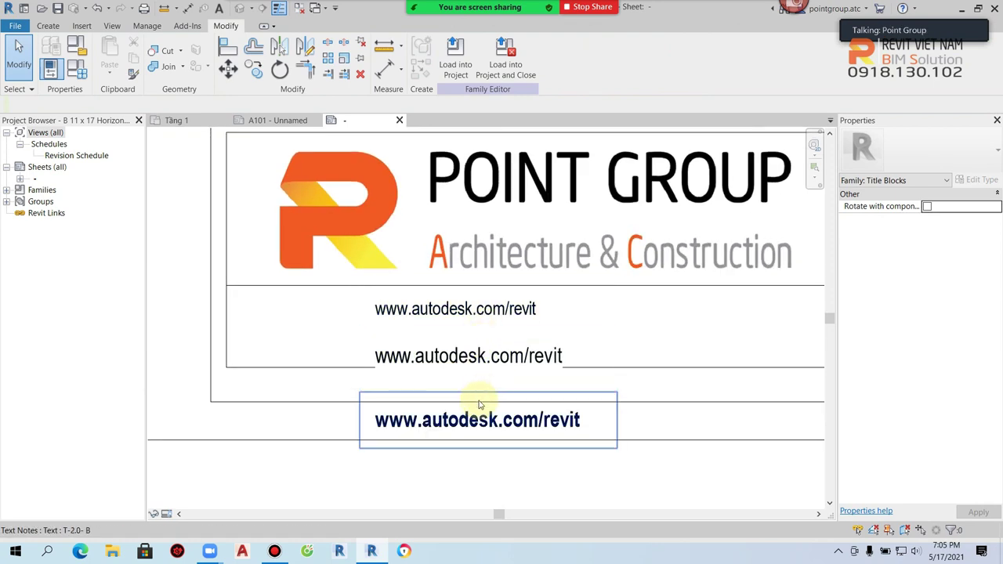
{"action": "left_click", "coordinate": [508, 419]}
{"action": "left_click", "coordinate": [502, 420]}
Replace the note's text with CÔNG TY TNHH KIẾN TRÚC VÀ XÂY DỰNG POINT GROUP
{"action": "left_click_drag", "start_coordinate": [594, 426], "coordinate": [353, 419]}
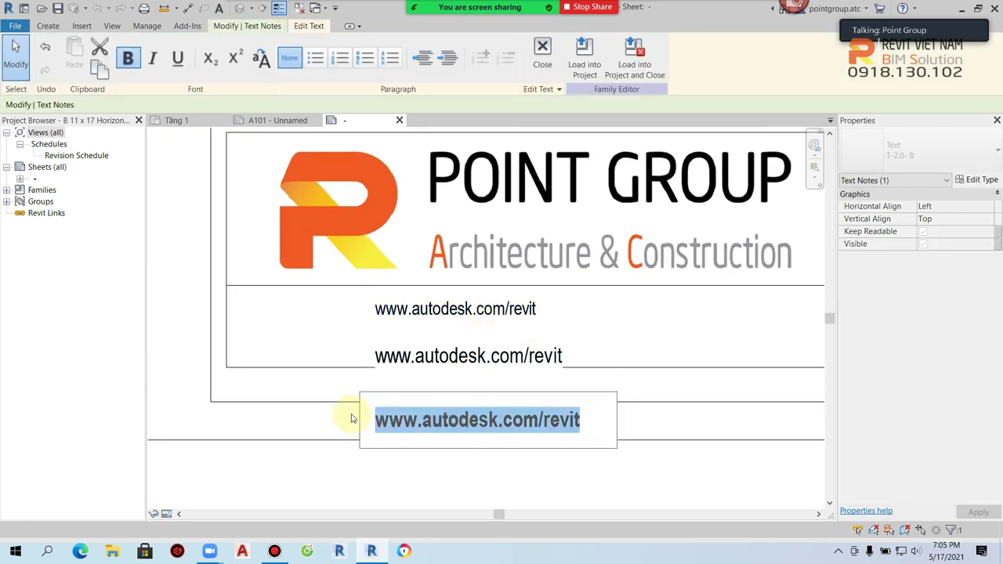
{"action": "type", "text": "co"}
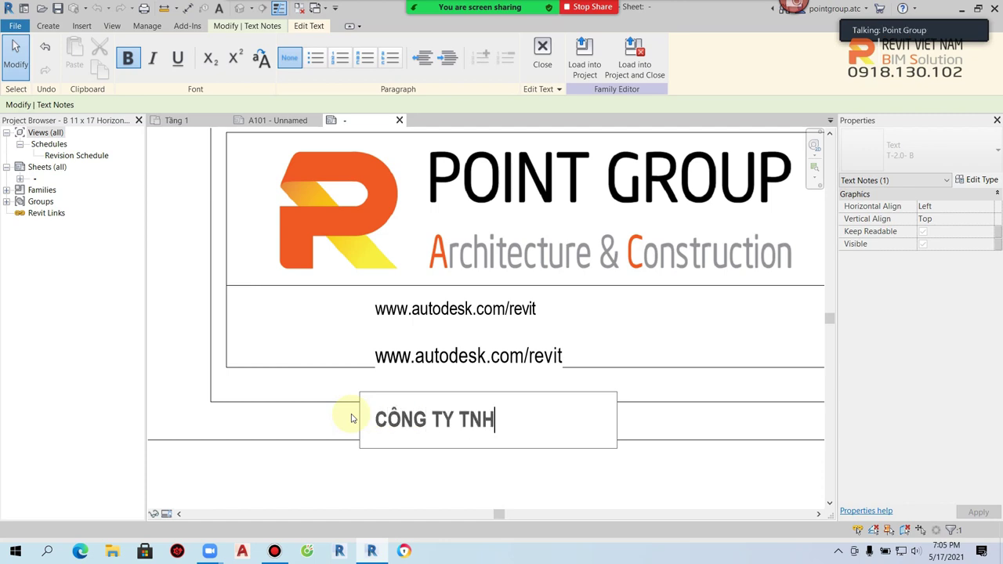
{"action": "type", "text": "ÚC VÀ XÂY DU"}
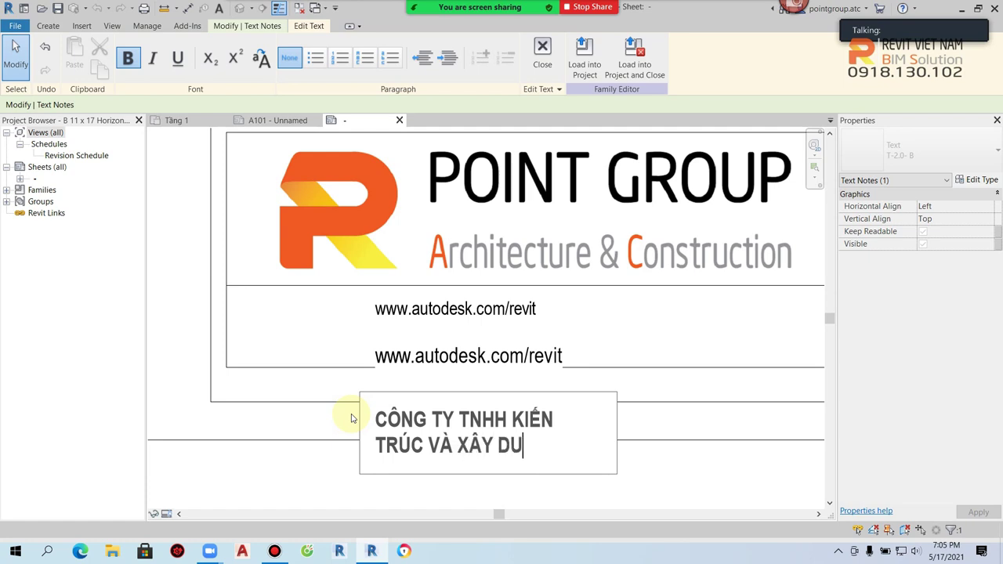
{"action": "key", "text": "BackSpace"}
{"action": "type", "text": "ỰNG POINT"}
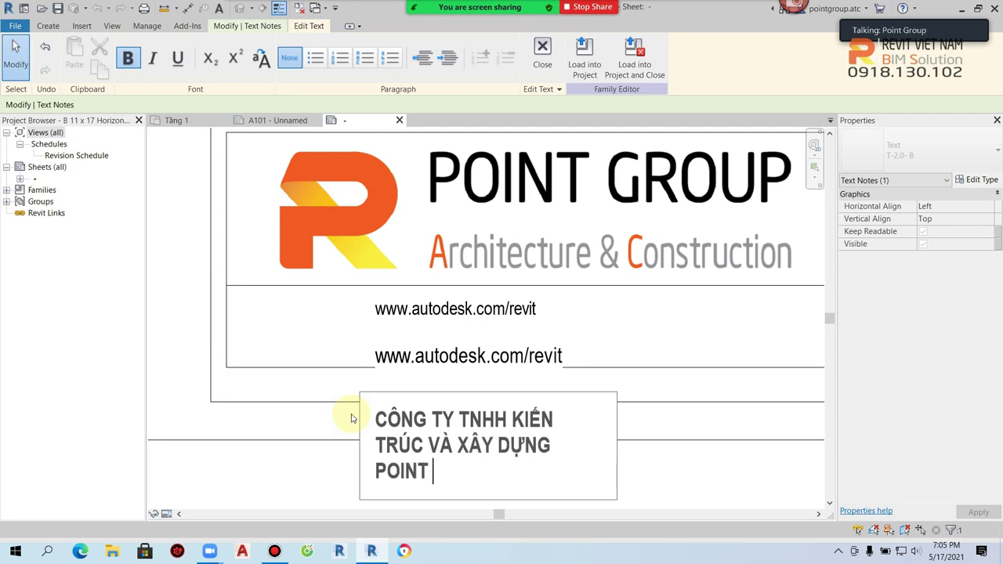
{"action": "left_click", "coordinate": [661, 489]}
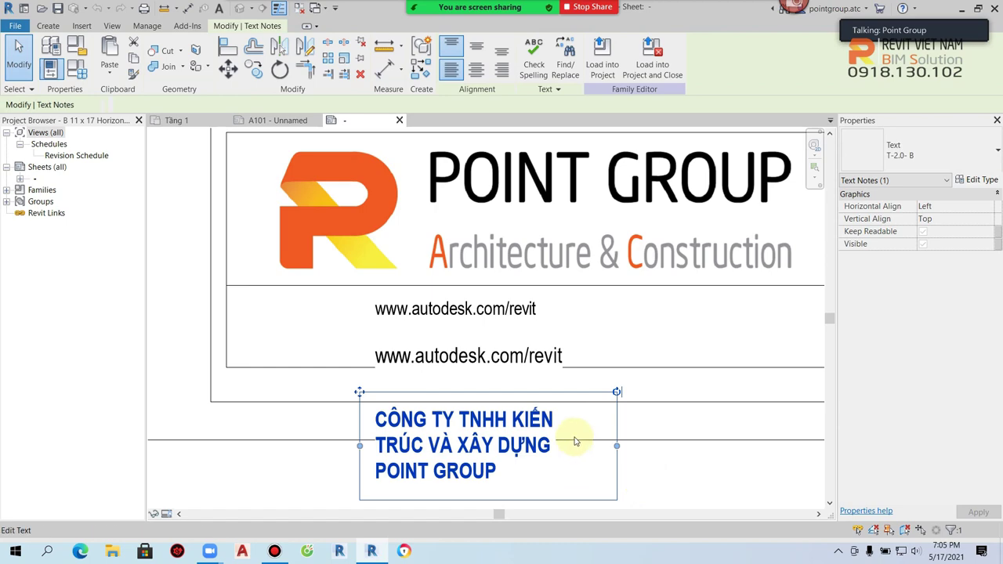
{"action": "scroll", "coordinate": [549, 431], "scroll_direction": "down", "scroll_amount": 2}
Widen the company-name note and centre it so POINT GROUP wraps to a second line
{"action": "left_click_drag", "start_coordinate": [510, 416], "coordinate": [688, 403]}
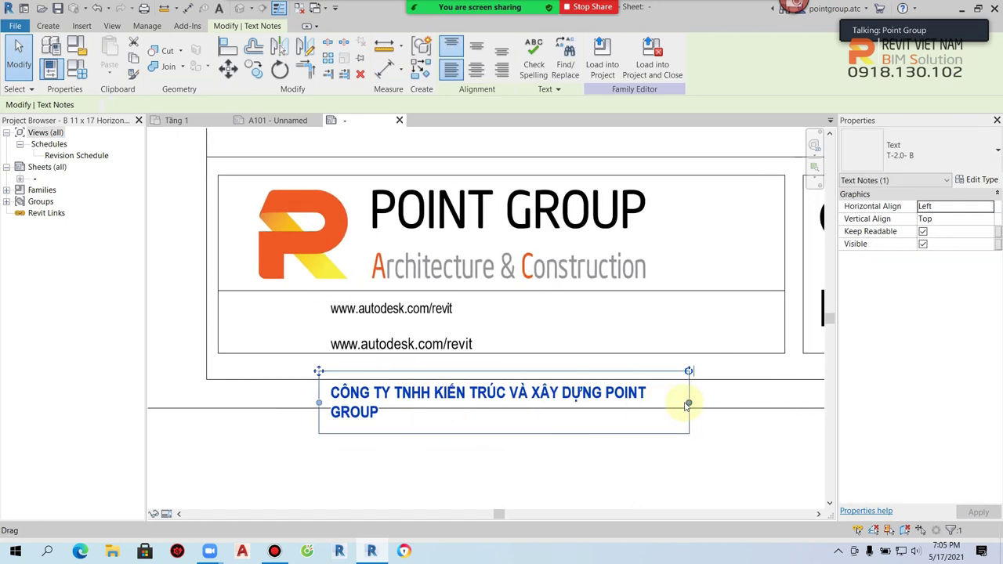
{"action": "left_click", "coordinate": [476, 72]}
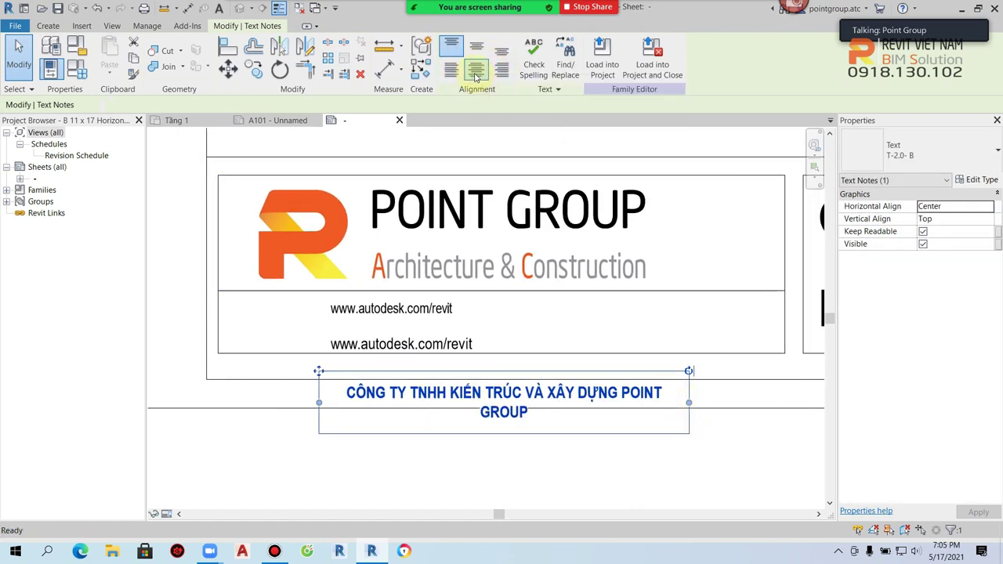
{"action": "left_click_drag", "start_coordinate": [689, 403], "coordinate": [671, 403]}
{"action": "left_click", "coordinate": [656, 461]}
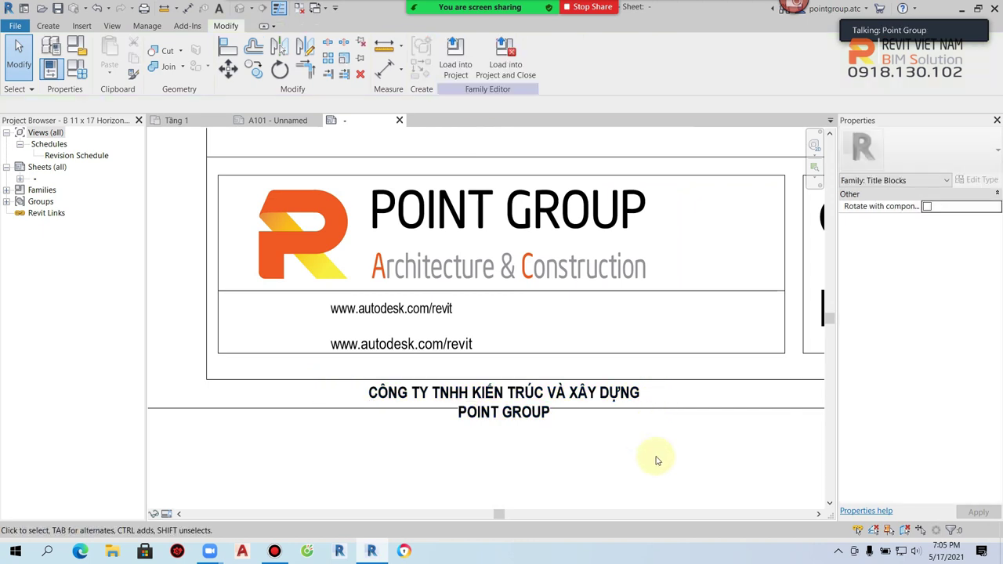
{"action": "left_click", "coordinate": [402, 311]}
Move the URL note below the title block and the company name under the logo
{"action": "left_click_drag", "start_coordinate": [318, 290], "coordinate": [311, 458], "text": "ctrl"}
{"action": "left_click", "coordinate": [510, 392]}
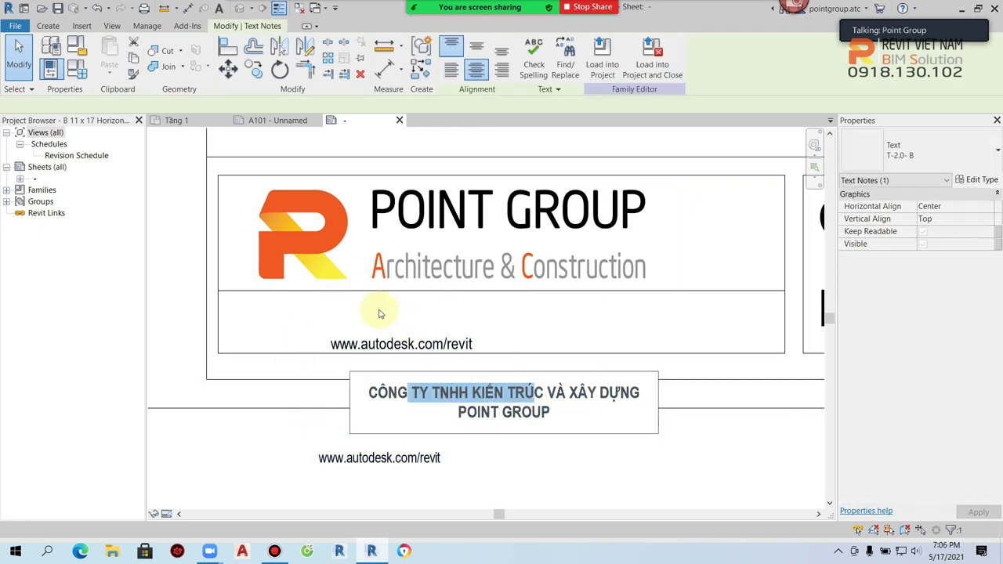
{"action": "left_click", "coordinate": [537, 391]}
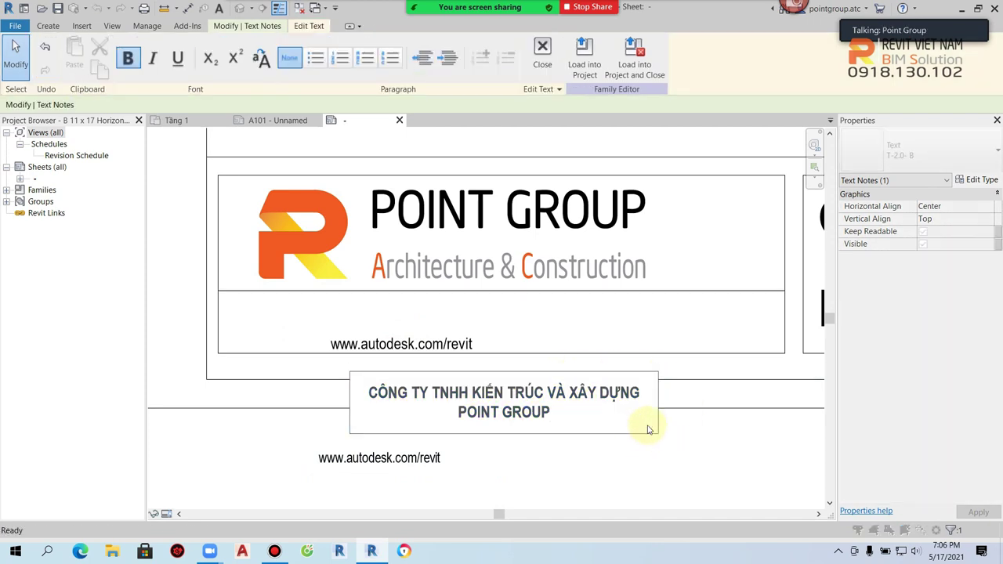
{"action": "key", "text": "Escape"}
{"action": "left_click", "coordinate": [477, 285]}
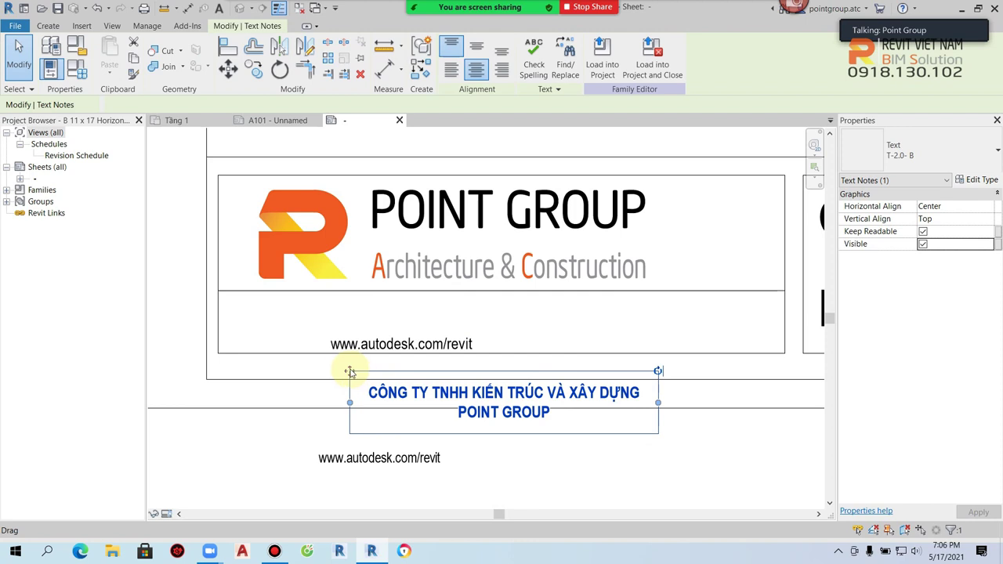
{"action": "left_click_drag", "start_coordinate": [350, 371], "coordinate": [237, 283], "text": "ctrl"}
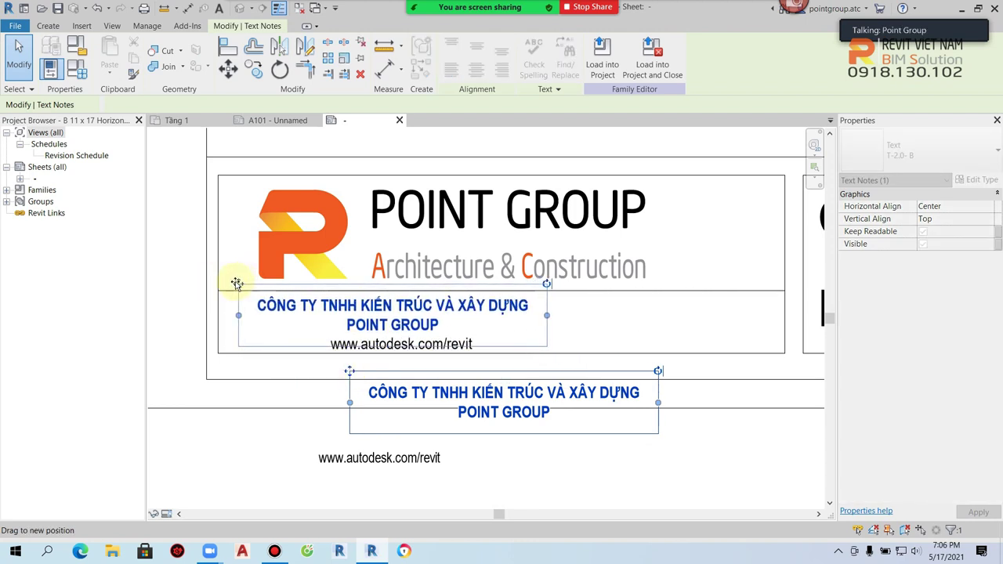
{"action": "left_click_drag", "start_coordinate": [237, 283], "coordinate": [237, 283]}
Widen the company name onto one line, centre it and align it beneath the logo
{"action": "left_click_drag", "start_coordinate": [547, 317], "coordinate": [662, 316]}
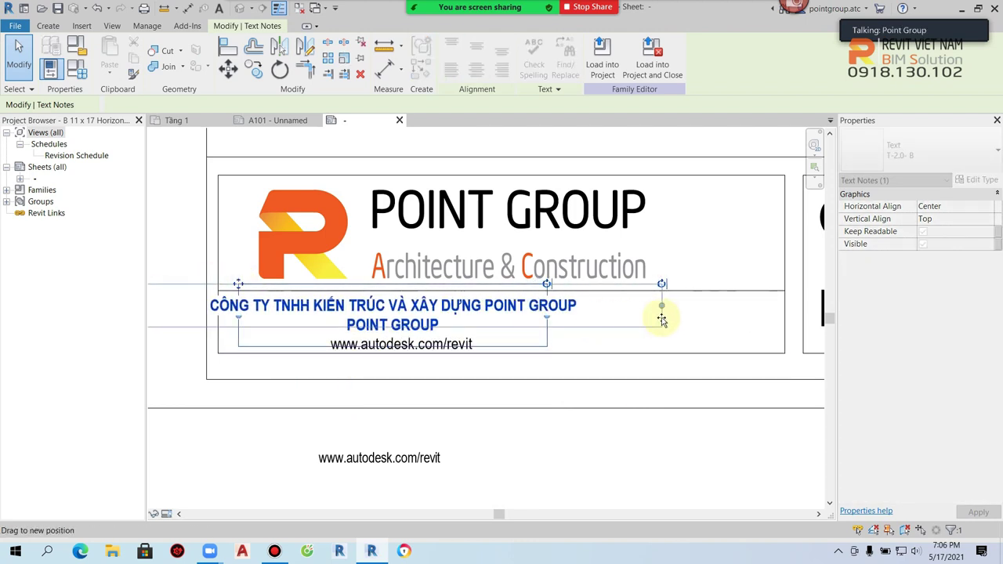
{"action": "left_click", "coordinate": [444, 73]}
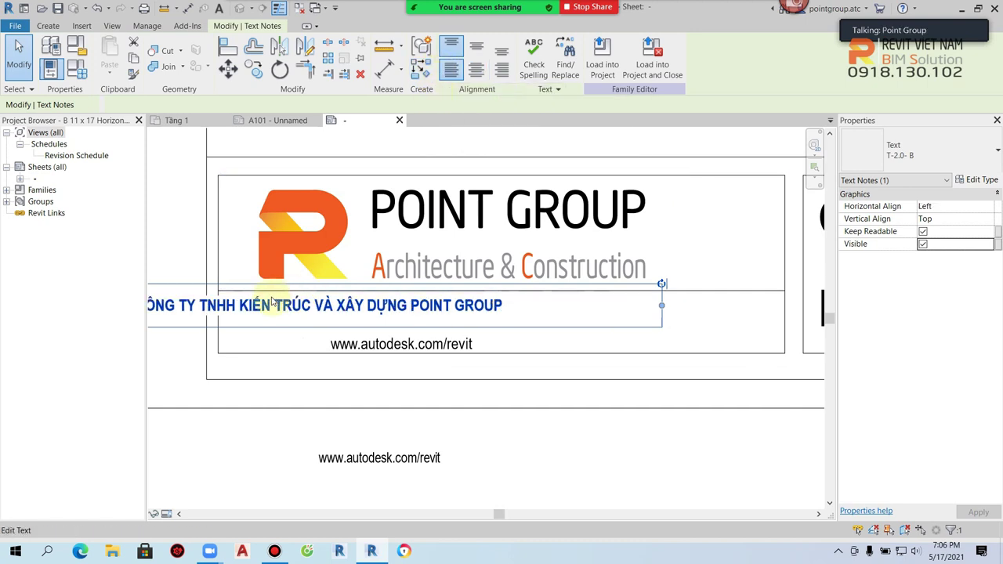
{"action": "scroll", "coordinate": [225, 289], "scroll_direction": "down", "scroll_amount": 2}
{"action": "left_click_drag", "start_coordinate": [225, 288], "coordinate": [289, 290]}
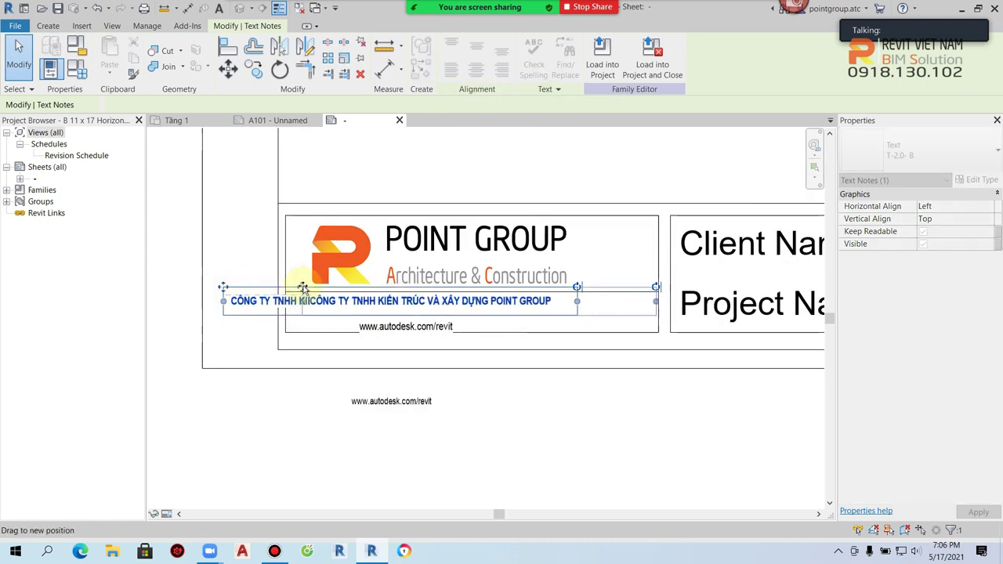
{"action": "left_click_drag", "start_coordinate": [289, 290], "coordinate": [312, 289]}
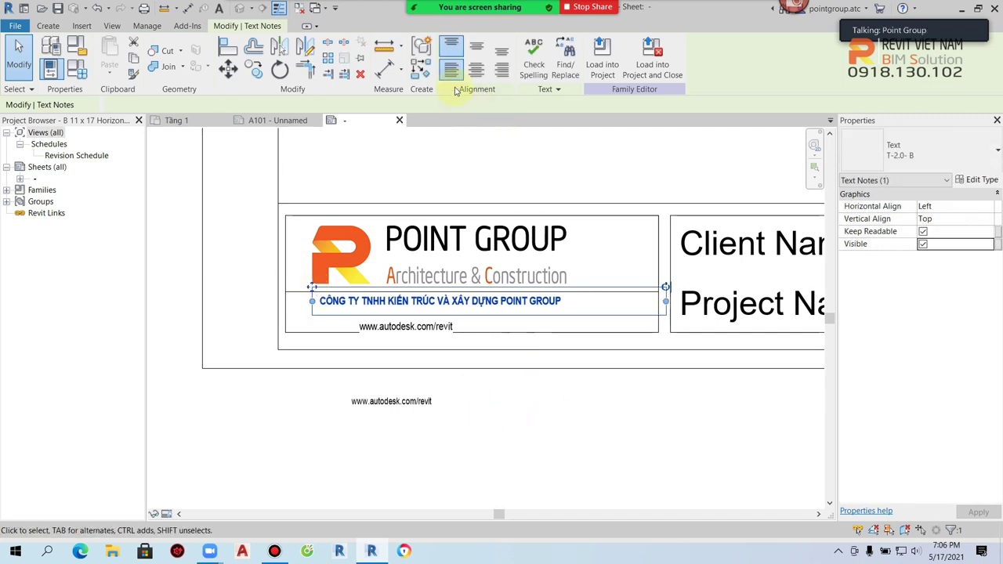
{"action": "left_click", "coordinate": [476, 70]}
{"action": "left_click_drag", "start_coordinate": [311, 288], "coordinate": [257, 290]}
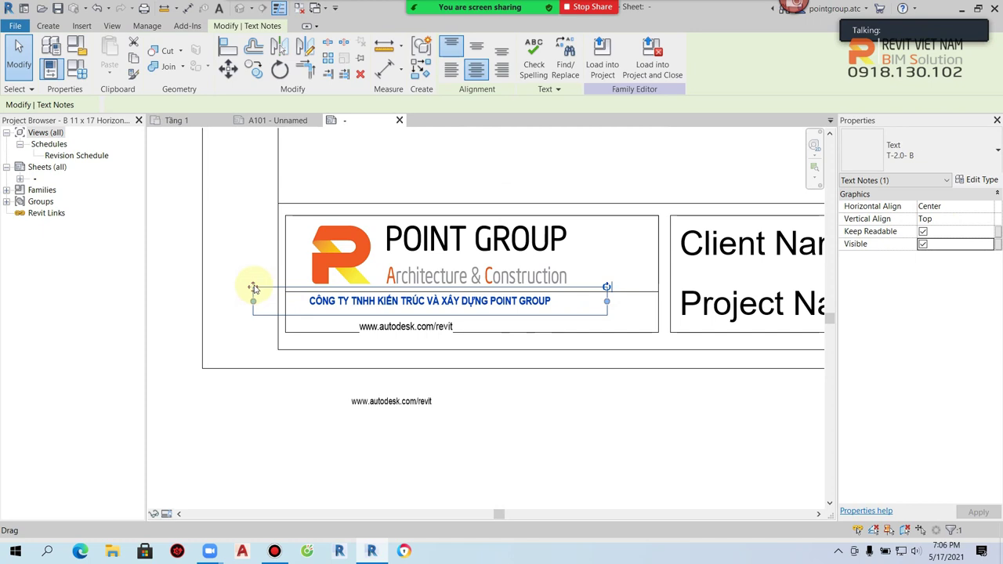
{"action": "left_click", "coordinate": [546, 444]}
{"action": "scroll", "coordinate": [418, 332], "scroll_direction": "up", "scroll_amount": 3}
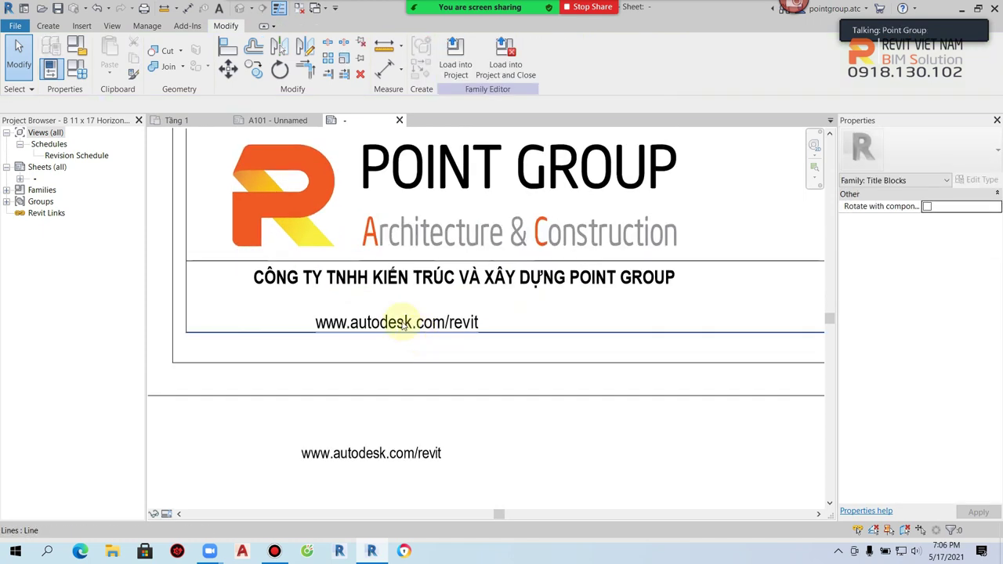
Move the URL note up and left, keeping it inside the title block
{"action": "left_click", "coordinate": [396, 322]}
{"action": "mouse_move", "coordinate": [303, 299]}
{"action": "left_mouse_down"}
{"action": "mouse_move", "coordinate": [231, 281]}
{"action": "mouse_move", "coordinate": [246, 297]}
{"action": "left_mouse_up"}
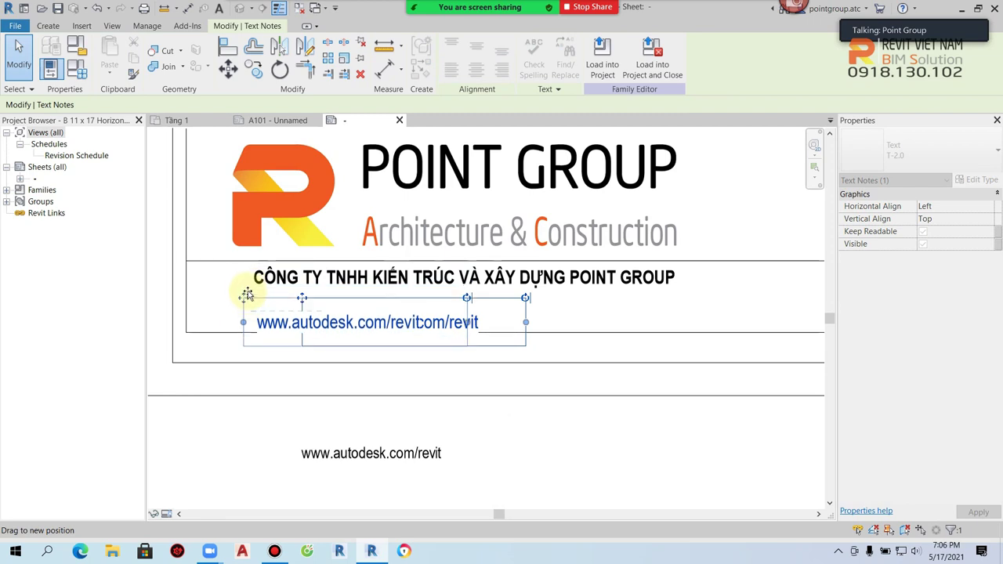
{"action": "left_click_drag", "start_coordinate": [247, 297], "coordinate": [246, 286]}
{"action": "left_click", "coordinate": [382, 440]}
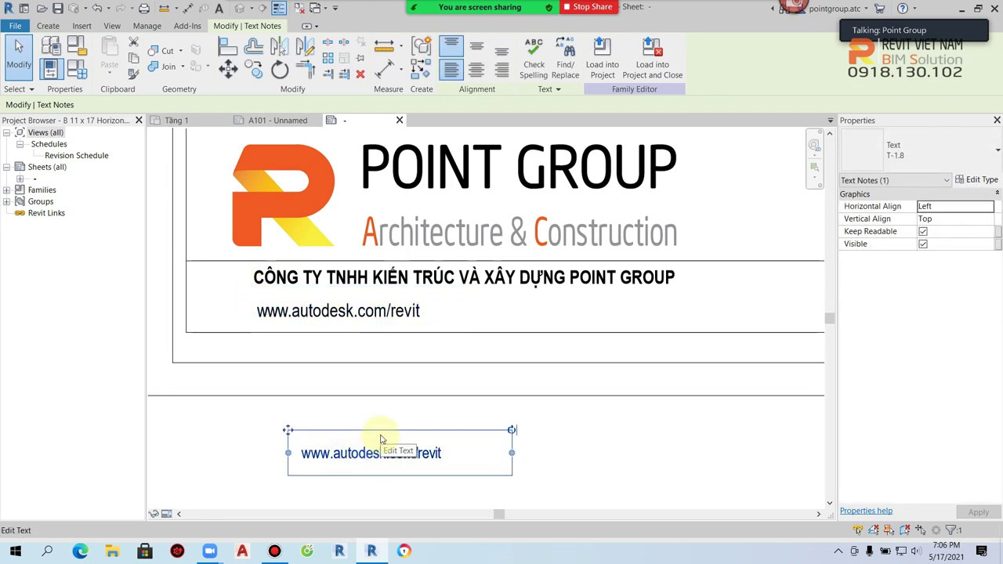
{"action": "left_click", "coordinate": [383, 278]}
{"action": "key", "text": "Escape"}
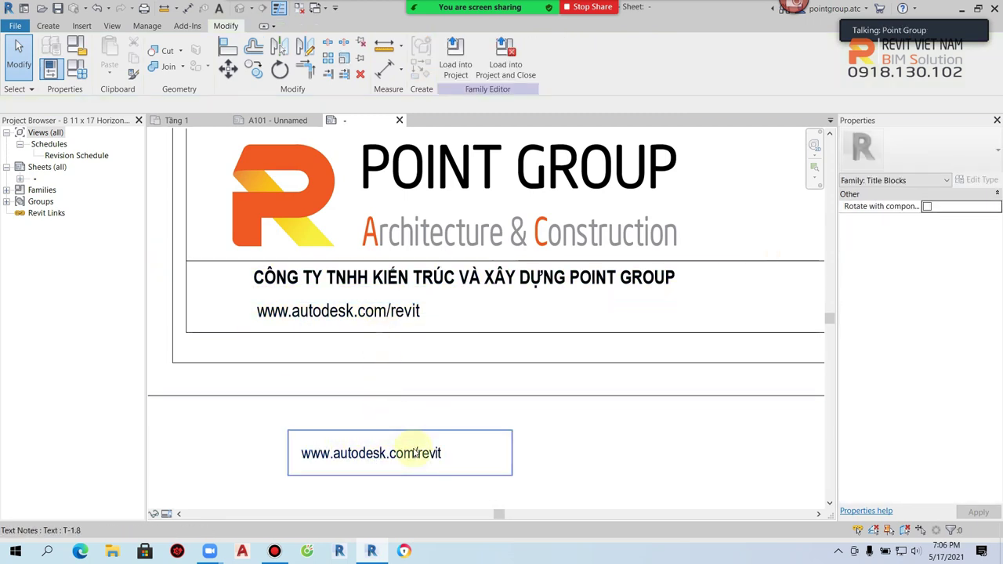
Match the upper URL note to the smaller T-1.8 type and delete the spare lower copy
{"action": "key", "text": "m"}
{"action": "key", "text": "a"}
{"action": "left_click", "coordinate": [415, 455]}
{"action": "left_click", "coordinate": [384, 317]}
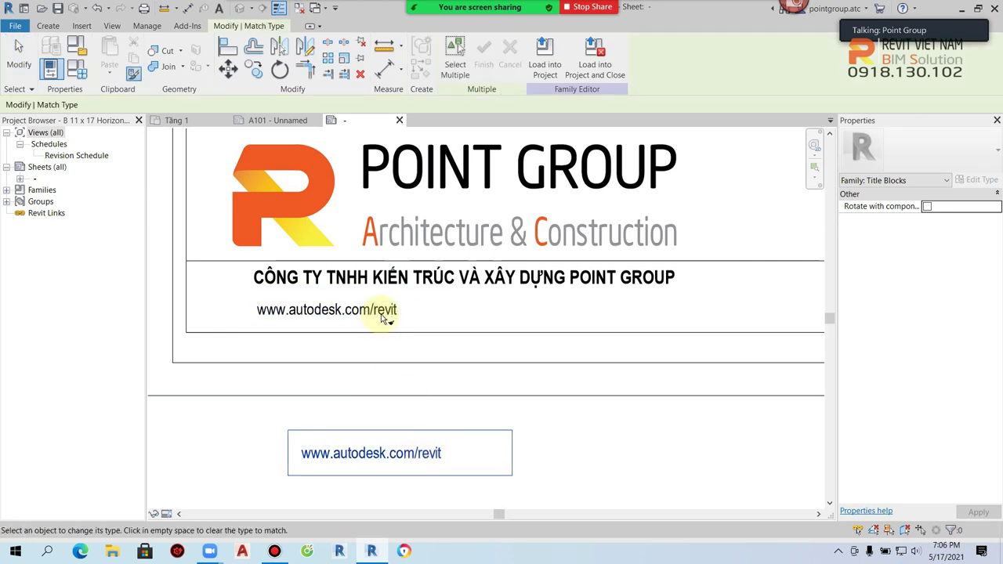
{"action": "key", "text": "Escape"}
{"action": "left_click", "coordinate": [317, 313]}
{"action": "key", "text": "Escape"}
{"action": "left_click", "coordinate": [400, 455]}
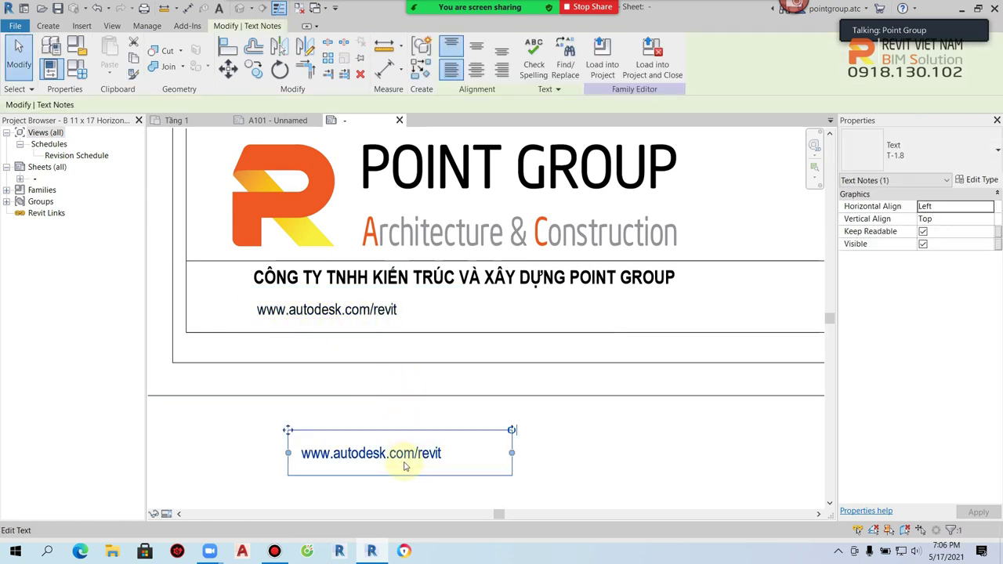
{"action": "key", "text": "Delete"}
{"action": "double_click", "coordinate": [336, 313]}
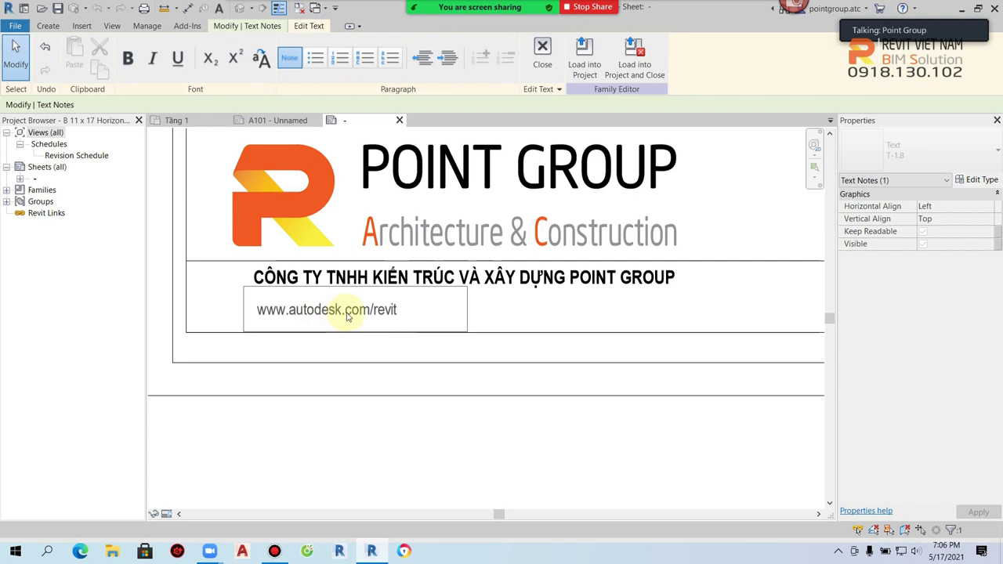
{"action": "left_click_drag", "start_coordinate": [289, 314], "coordinate": [450, 319]}
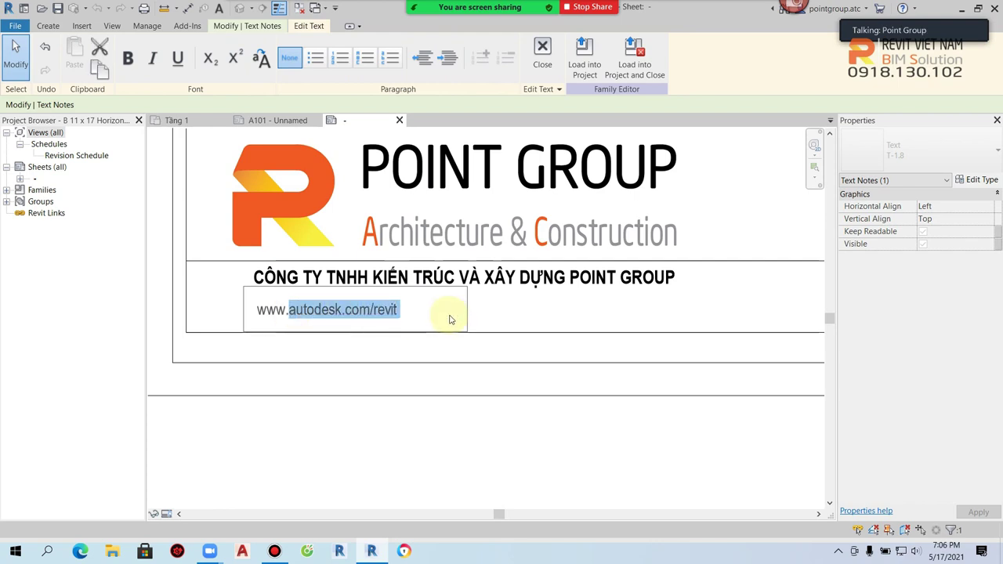
{"action": "key", "text": "Delete"}
{"action": "key", "text": "BackSpace"}
{"action": "key", "text": "BackSpace"}
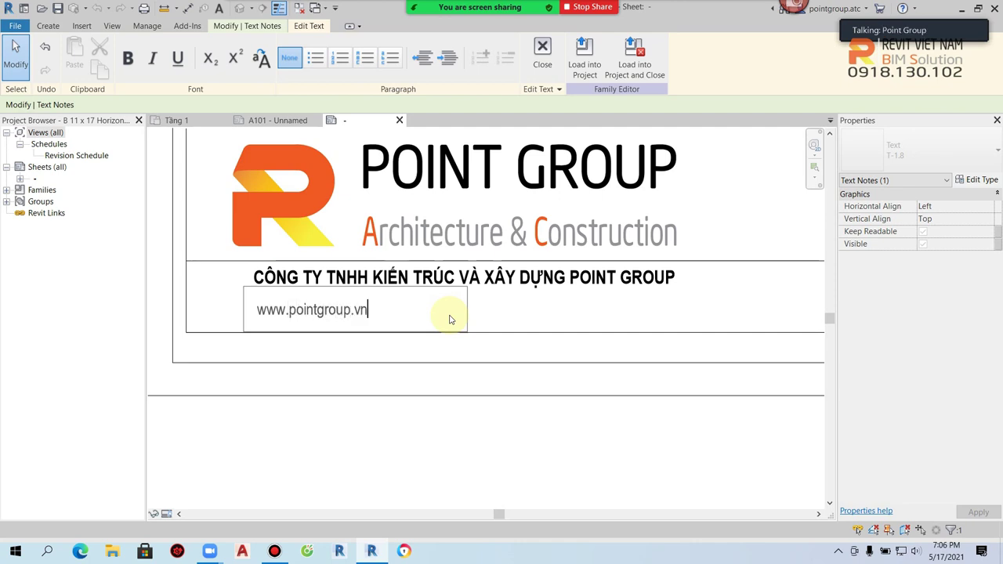
{"action": "left_click", "coordinate": [448, 423]}
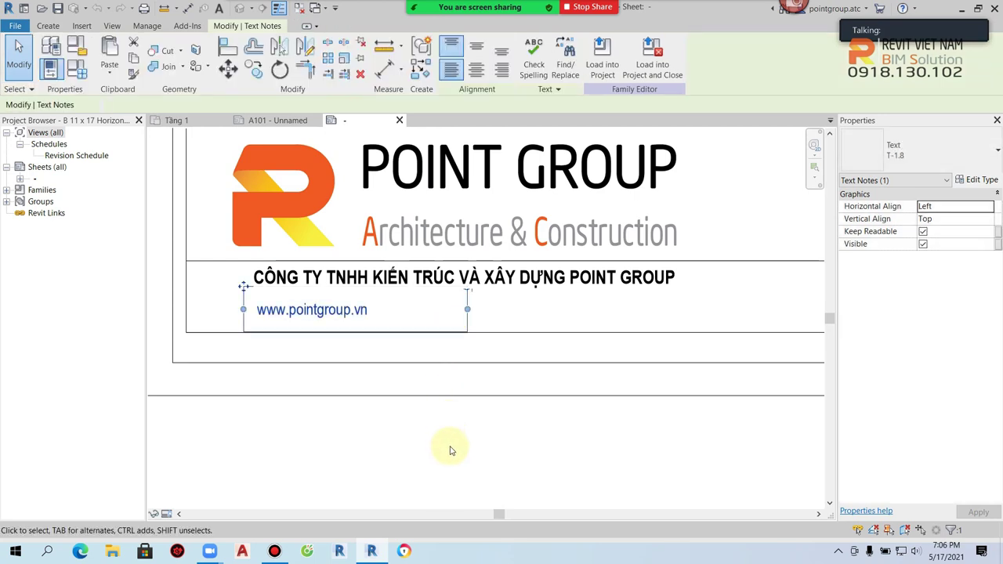
{"action": "left_click", "coordinate": [440, 413]}
{"action": "scroll", "coordinate": [372, 351], "scroll_direction": "up", "scroll_amount": 1}
{"action": "left_click", "coordinate": [310, 290]}
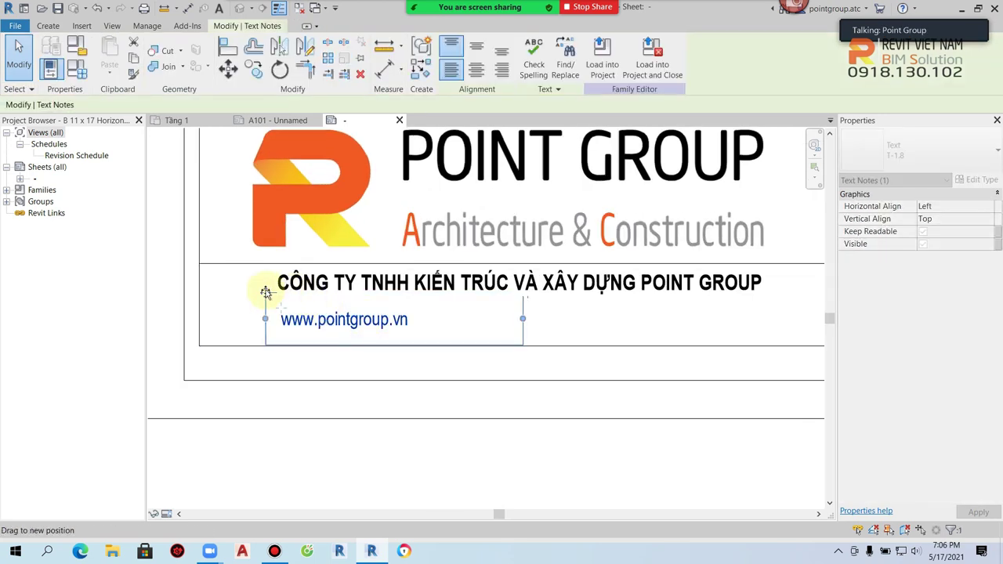
{"action": "double_click", "coordinate": [416, 317]}
{"action": "key", "text": "Return"}
{"action": "type", "text": "Tầng 6 toà nhà fafim việt nam, 19"}
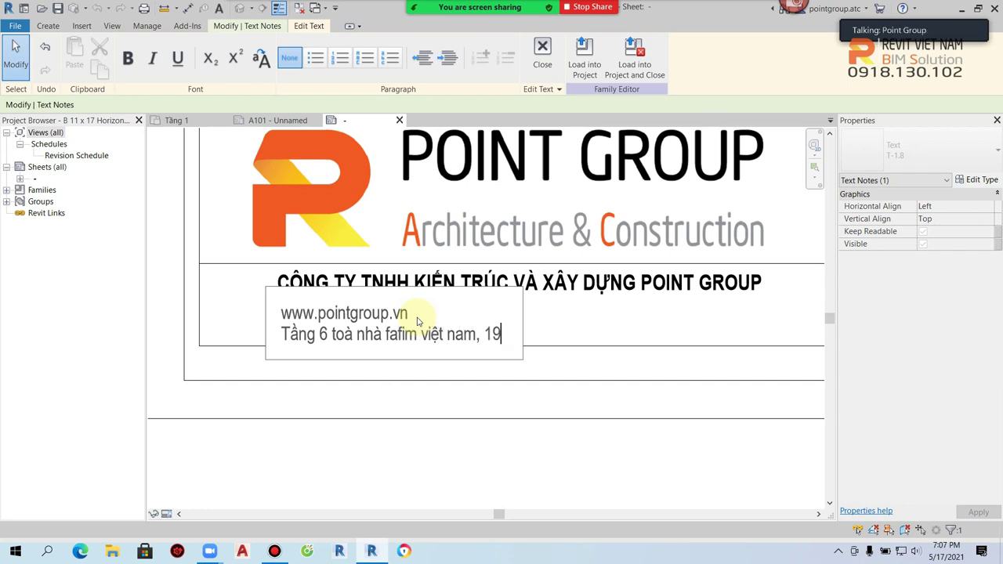
{"action": "type", "text": "nguyễn trãi, thanh xuân, hà nôi"}
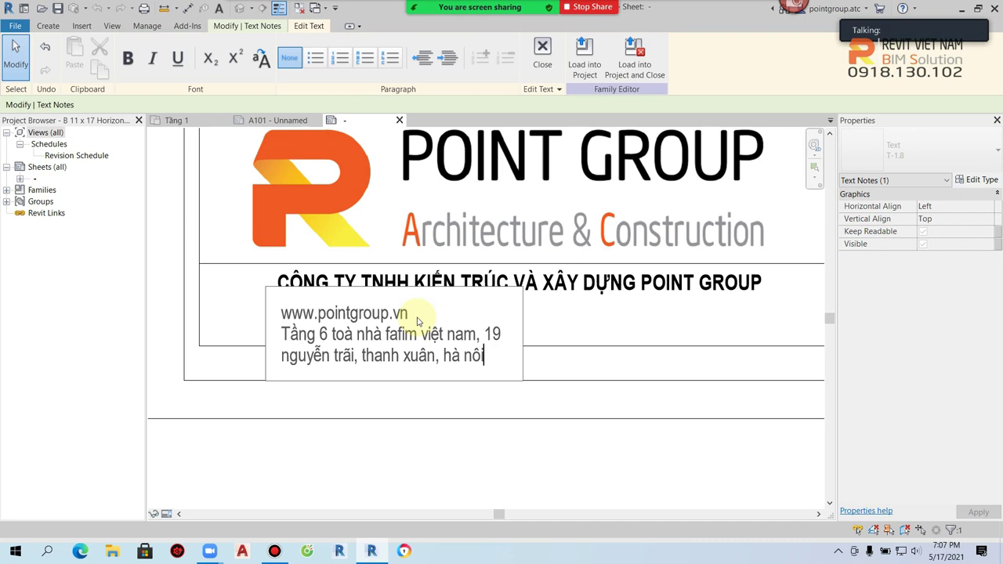
{"action": "left_click", "coordinate": [544, 495]}
{"action": "scroll", "coordinate": [521, 365], "scroll_direction": "down", "scroll_amount": 1}
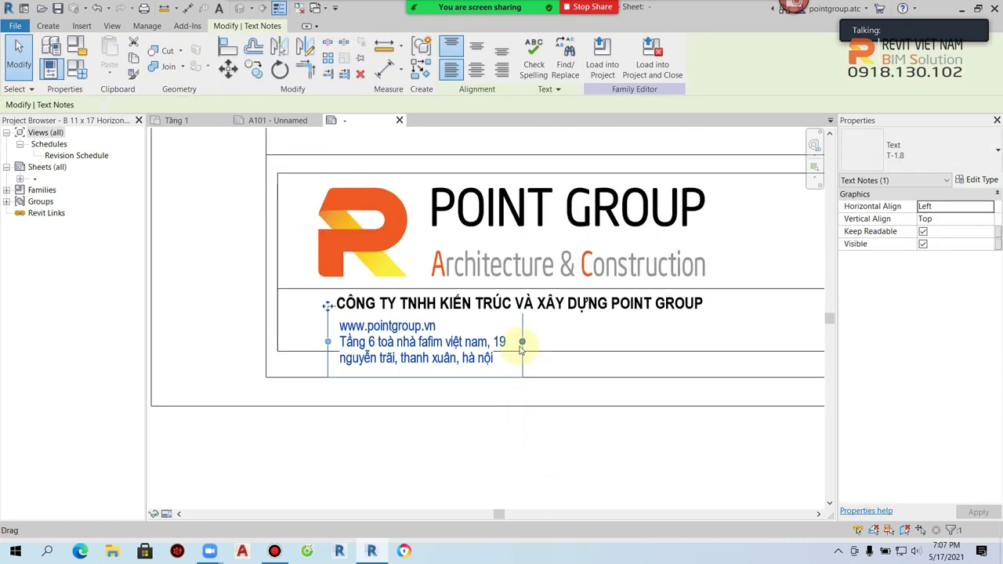
Widen the note with its right grip so the address line fits
{"action": "left_click_drag", "start_coordinate": [522, 342], "coordinate": [739, 347]}
{"action": "left_click", "coordinate": [648, 453]}
{"action": "scroll", "coordinate": [647, 453], "scroll_direction": "down", "scroll_amount": 1}
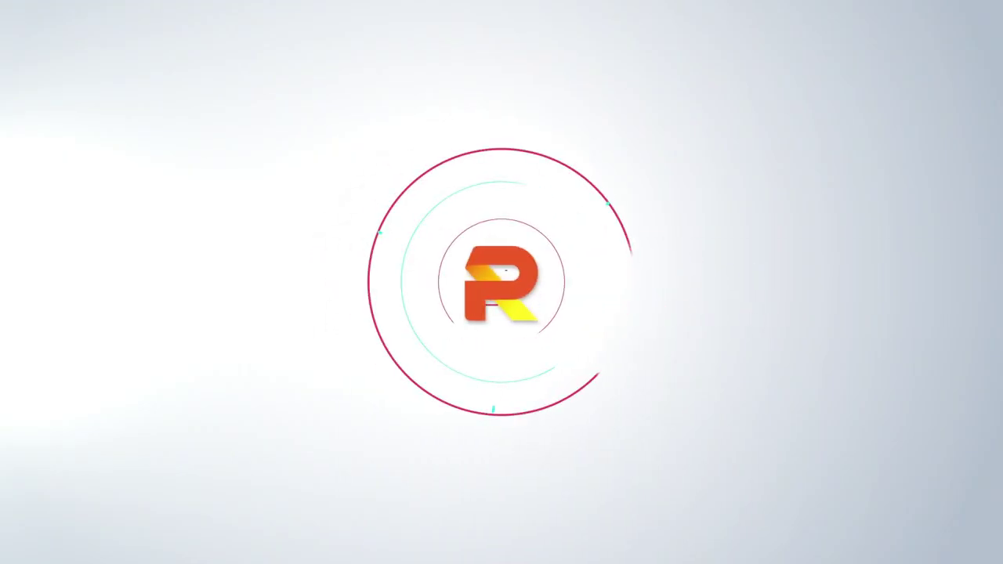
Move the logo box's right edge line left to narrow it
{"action": "scroll", "coordinate": [512, 420], "scroll_direction": "up", "scroll_amount": 2}
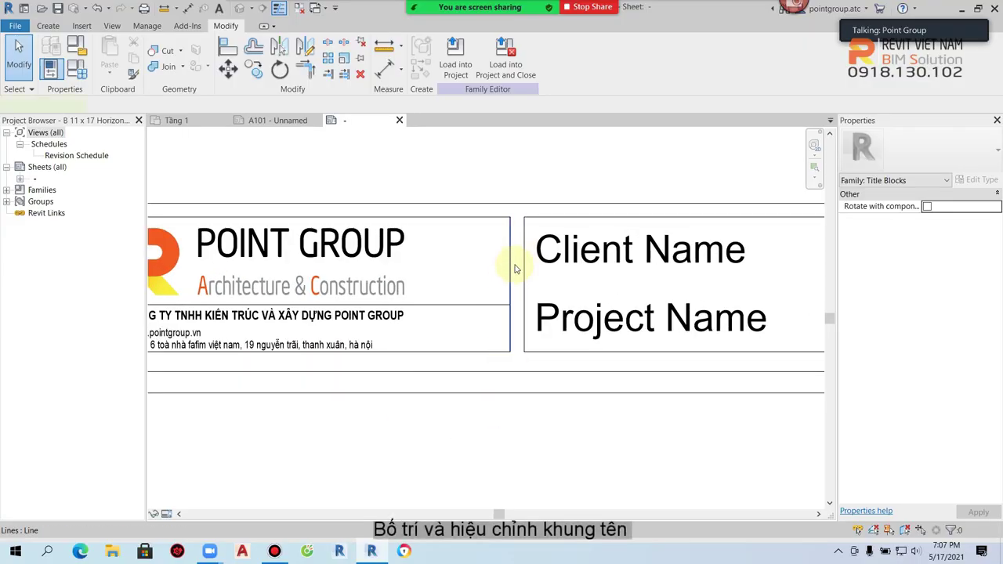
{"action": "left_click", "coordinate": [513, 266]}
{"action": "mouse_move", "coordinate": [512, 263]}
{"action": "left_mouse_down"}
{"action": "mouse_move", "coordinate": [421, 269]}
{"action": "mouse_move", "coordinate": [430, 275]}
{"action": "left_mouse_up"}
{"action": "left_click", "coordinate": [462, 286]}
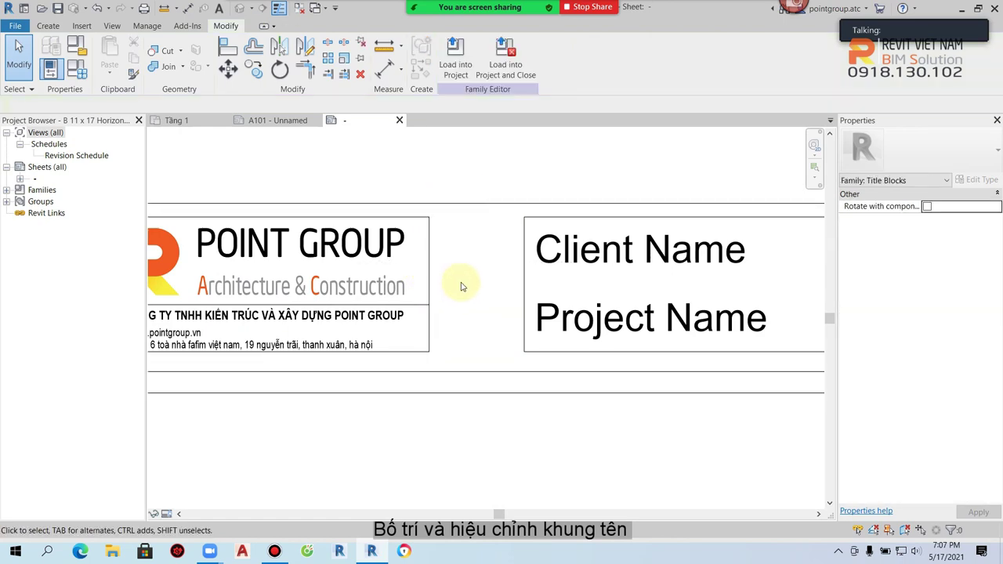
{"action": "scroll", "coordinate": [462, 287], "scroll_direction": "down", "scroll_amount": 1}
{"action": "scroll", "coordinate": [463, 287], "scroll_direction": "up", "scroll_amount": 1}
{"action": "scroll", "coordinate": [437, 230], "scroll_direction": "down", "scroll_amount": 1}
Shift the Client Name and Project Name labels and box left toward the logo
{"action": "left_click_drag", "start_coordinate": [374, 167], "coordinate": [746, 425]}
{"action": "left_click_drag", "start_coordinate": [730, 318], "coordinate": [678, 323]}
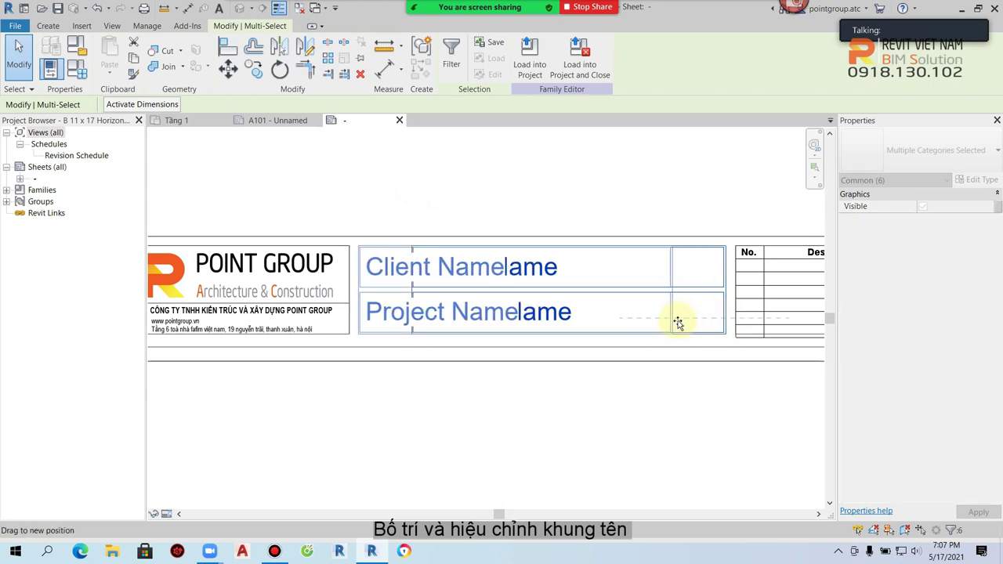
{"action": "left_click", "coordinate": [650, 437]}
{"action": "left_click", "coordinate": [452, 271]}
{"action": "scroll", "coordinate": [463, 270], "scroll_direction": "up", "scroll_amount": 2}
{"action": "key", "text": "Escape"}
Set the Client Name label's sample value to Tên khách hàng
{"action": "left_click", "coordinate": [433, 280]}
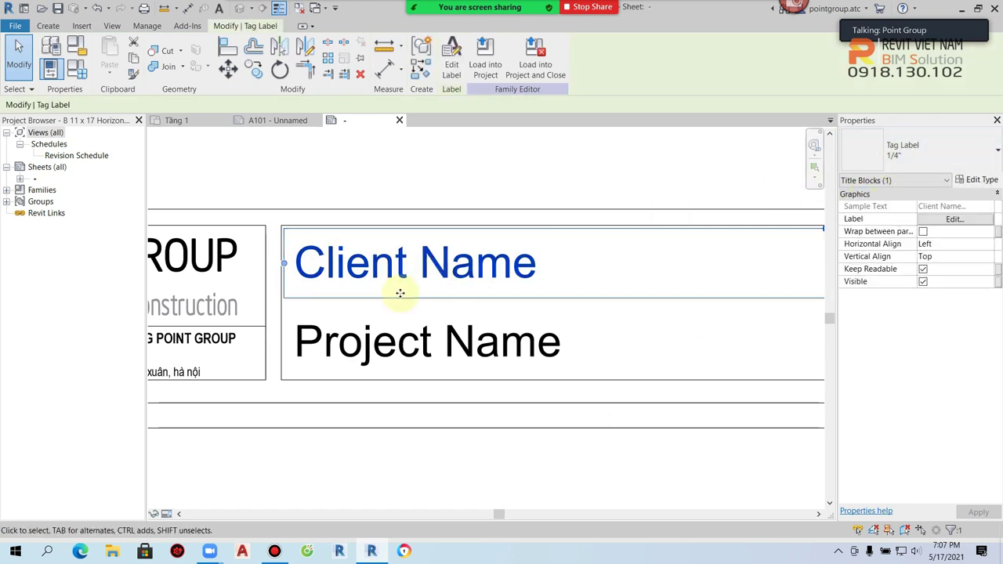
{"action": "scroll", "coordinate": [435, 260], "scroll_direction": "down", "scroll_amount": 1}
{"action": "middle_click_drag", "start_coordinate": [414, 256], "coordinate": [402, 255]}
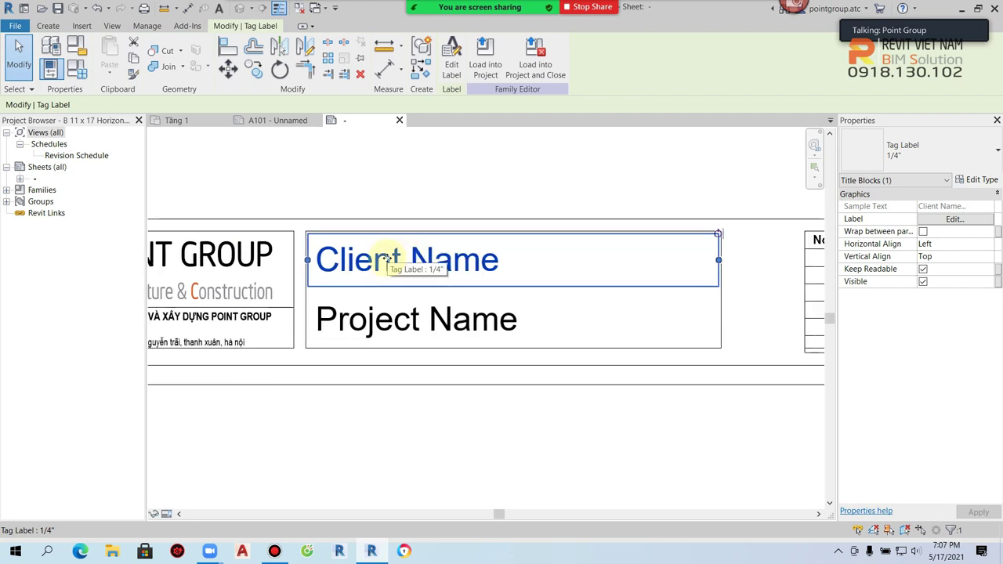
{"action": "left_click", "coordinate": [979, 221]}
{"action": "left_click_drag", "start_coordinate": [669, 222], "coordinate": [598, 224]}
{"action": "type", "text": "Tên khách hàng"}
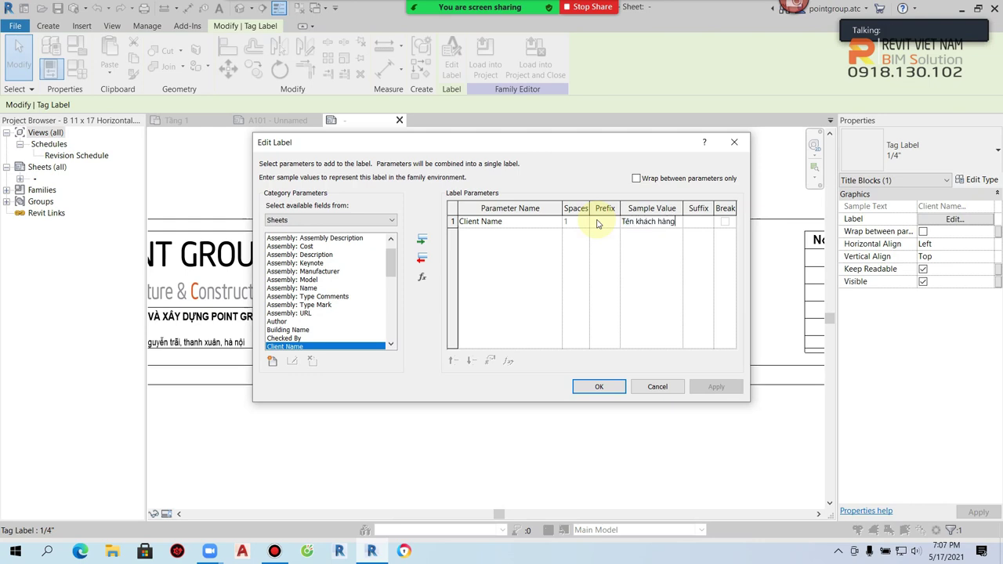
{"action": "left_click", "coordinate": [599, 386]}
Load the title block into the project, overwriting the existing version on sheet A101
{"action": "left_click", "coordinate": [611, 453]}
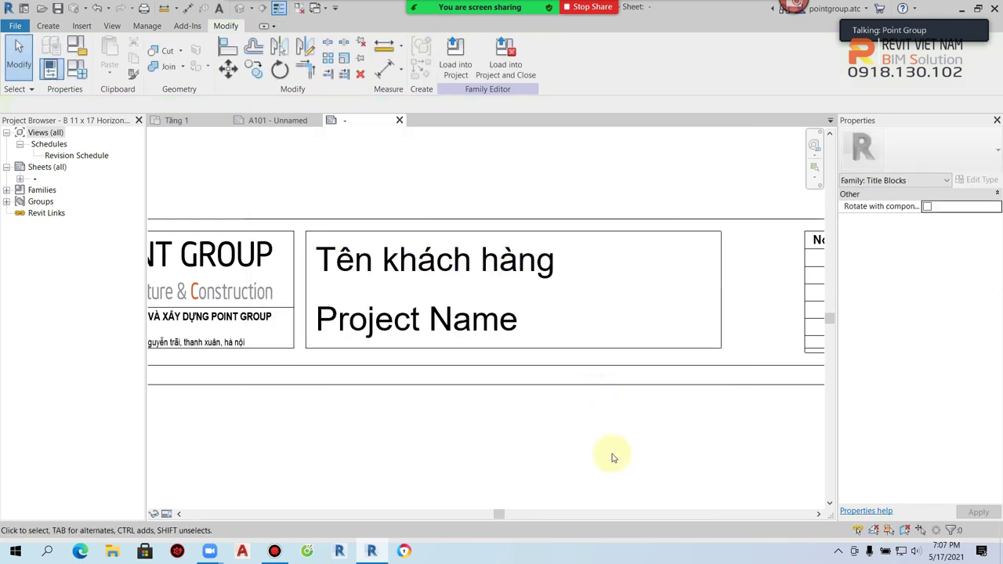
{"action": "left_click", "coordinate": [458, 54]}
{"action": "left_click", "coordinate": [452, 269]}
{"action": "scroll", "coordinate": [380, 474], "scroll_direction": "up", "scroll_amount": 2}
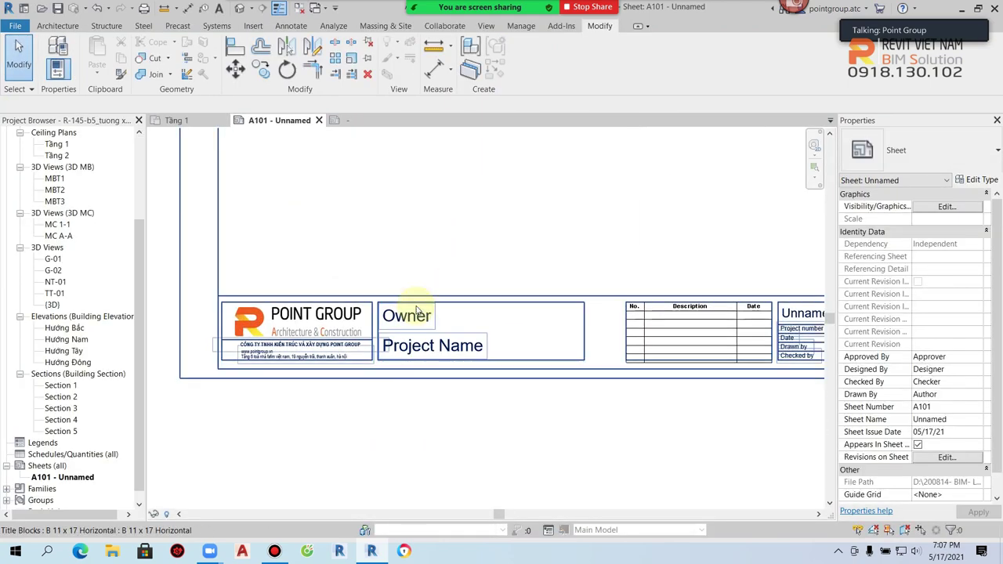
{"action": "scroll", "coordinate": [420, 334], "scroll_direction": "up", "scroll_amount": 3}
{"action": "left_click", "coordinate": [423, 333]}
{"action": "left_click", "coordinate": [425, 337]}
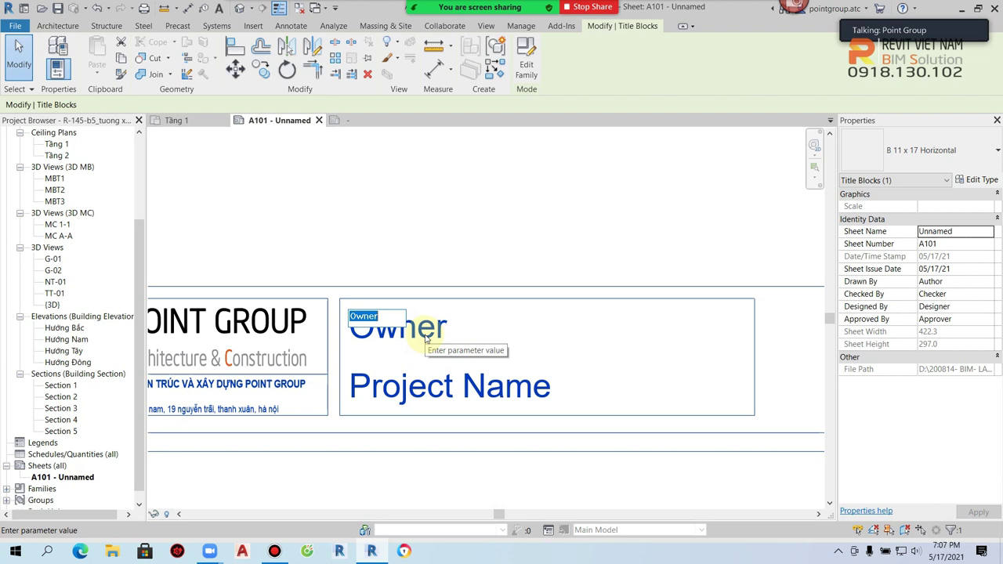
{"action": "key", "text": "Escape"}
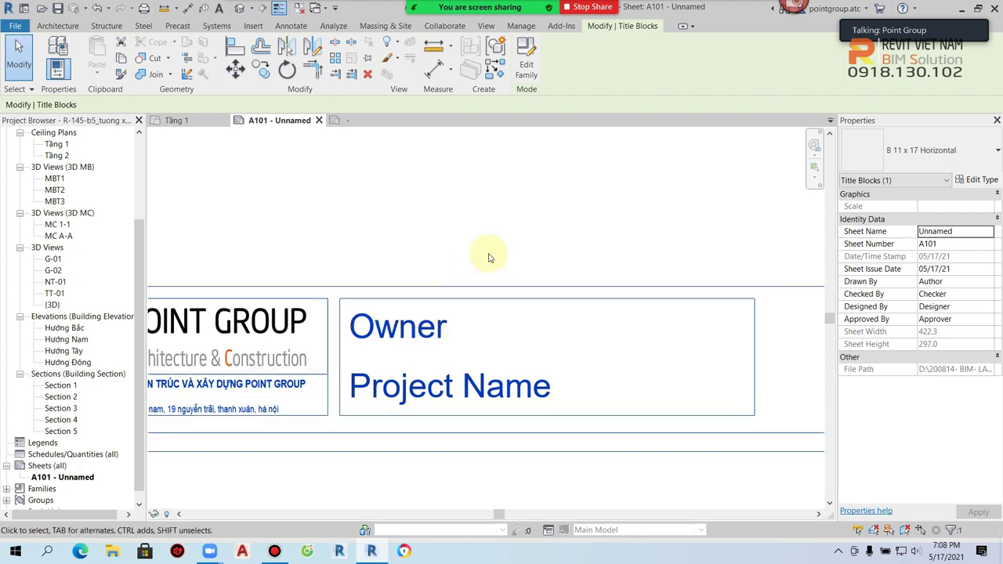
Reopen the title block family for editing from sheet A101
{"action": "double_click", "coordinate": [463, 291]}
{"action": "scroll", "coordinate": [376, 329], "scroll_direction": "up", "scroll_amount": 2}
{"action": "left_click", "coordinate": [415, 319]}
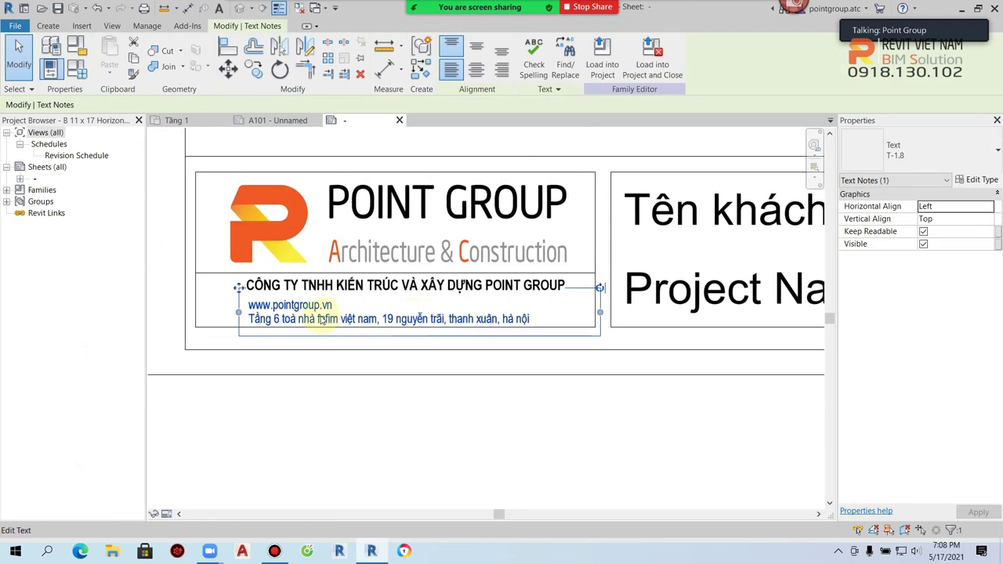
Copy the address note above the title block and retype it as CHỦ ĐẦU TƯ
{"action": "scroll", "coordinate": [359, 340], "scroll_direction": "down", "scroll_amount": 2}
{"action": "scroll", "coordinate": [327, 331], "scroll_direction": "up", "scroll_amount": 2}
{"action": "key", "text": "c"}
{"action": "left_click", "coordinate": [327, 325]}
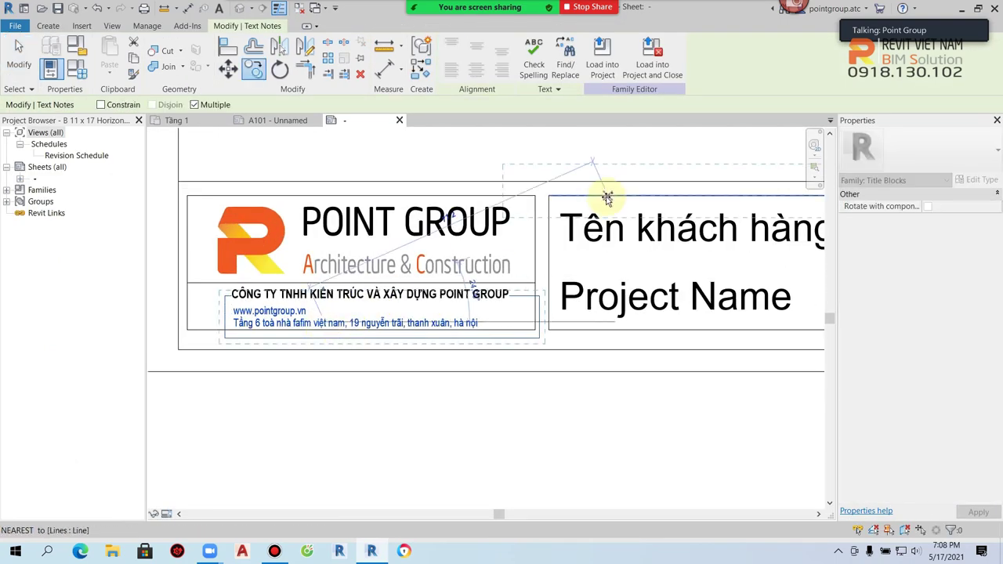
{"action": "scroll", "coordinate": [554, 179], "scroll_direction": "up", "scroll_amount": 2}
{"action": "scroll", "coordinate": [546, 231], "scroll_direction": "up", "scroll_amount": 1}
{"action": "left_click", "coordinate": [546, 232]}
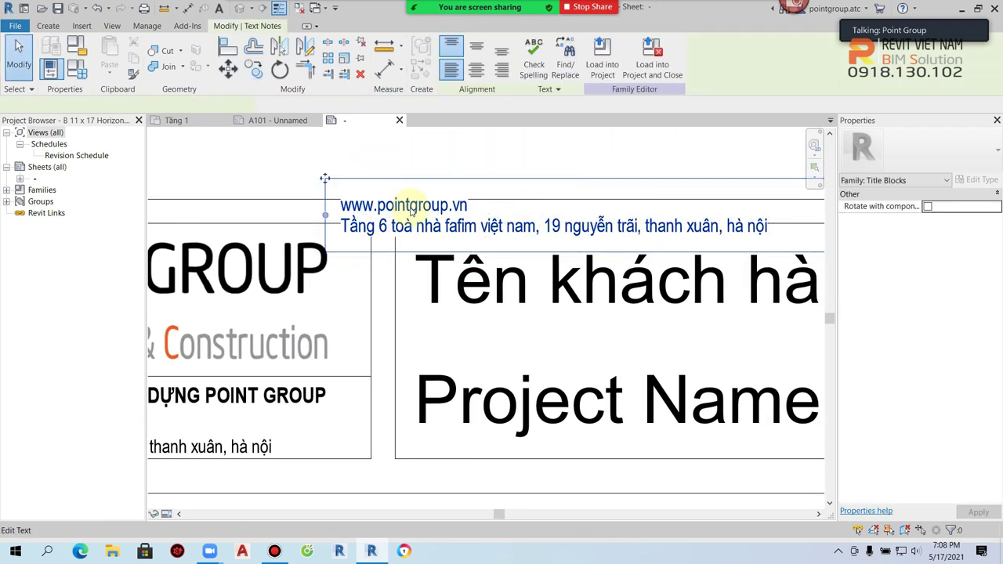
{"action": "scroll", "coordinate": [546, 231], "scroll_direction": "down", "scroll_amount": 1}
{"action": "double_click", "coordinate": [700, 224]}
{"action": "mouse_move", "coordinate": [701, 224]}
{"action": "left_mouse_down"}
{"action": "mouse_move", "coordinate": [321, 233]}
{"action": "mouse_move", "coordinate": [297, 217]}
{"action": "left_mouse_up"}
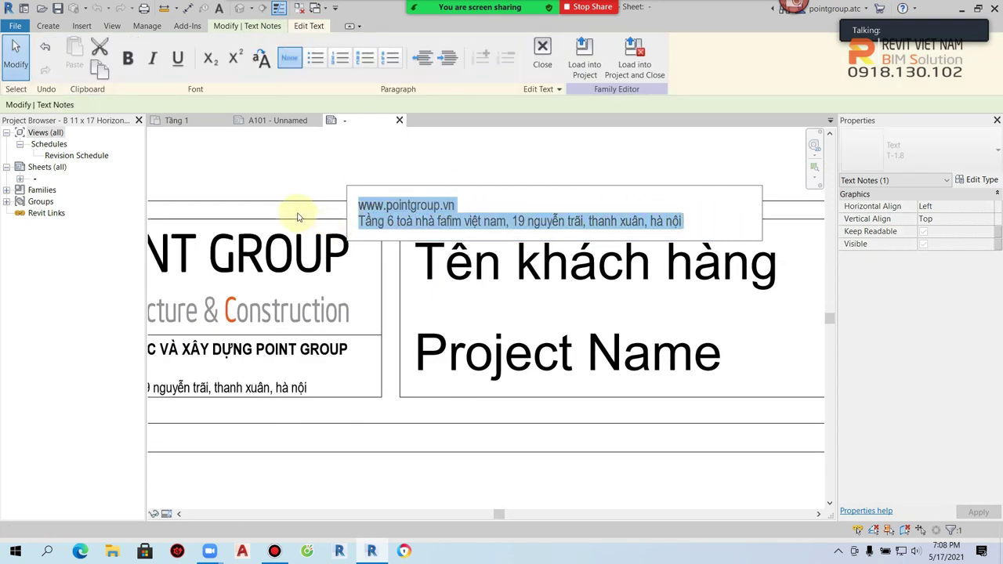
{"action": "key", "text": "Delete"}
{"action": "type", "text": "CHÚ ĐÂU TƯ"}
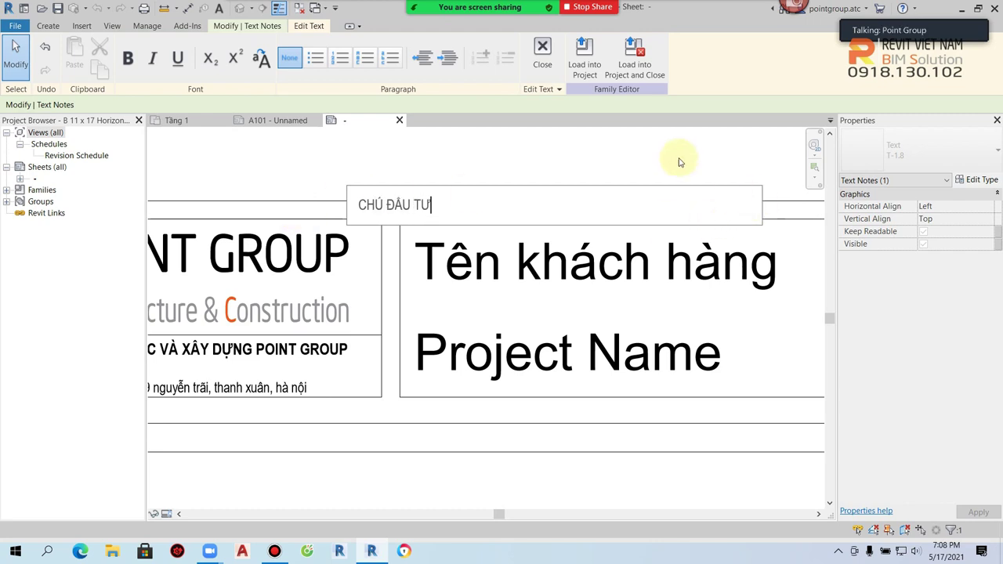
{"action": "left_click", "coordinate": [697, 163]}
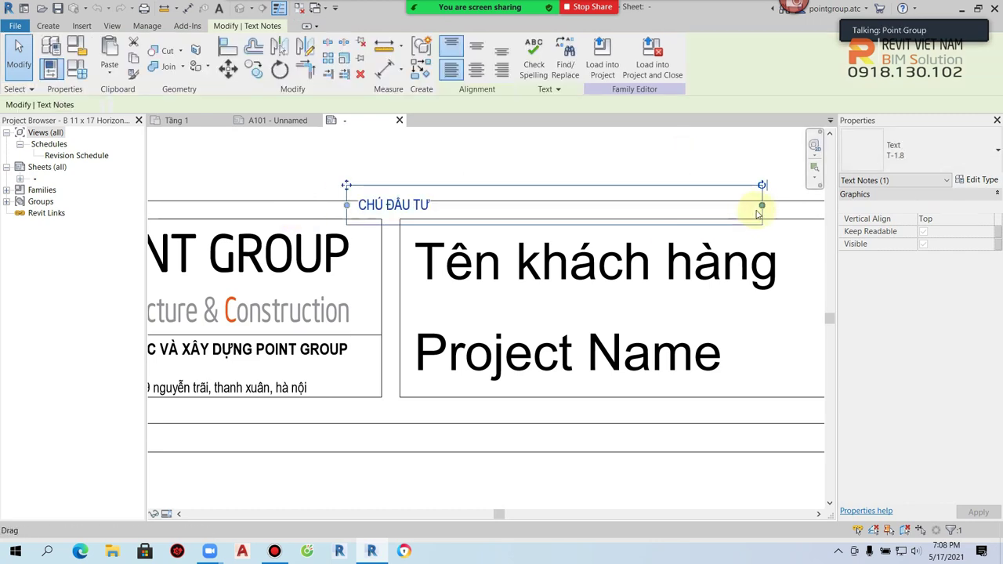
Place a second copy of the CHỦ ĐẦU TƯ note below and to the right
{"action": "left_click_drag", "start_coordinate": [358, 192], "coordinate": [424, 219], "text": "ctrl"}
{"action": "left_click", "coordinate": [634, 280]}
{"action": "scroll", "coordinate": [634, 280], "scroll_direction": "down", "scroll_amount": 2}
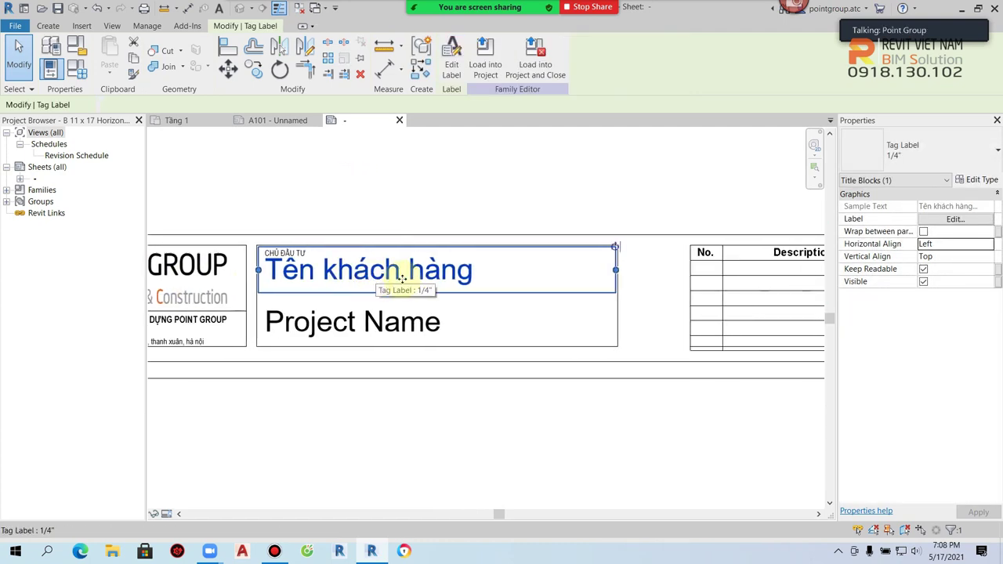
Rename the client label type to T-3.0 with 3.0 text size and 0.8 width factor, then nudge it lower
{"action": "left_click", "coordinate": [976, 180]}
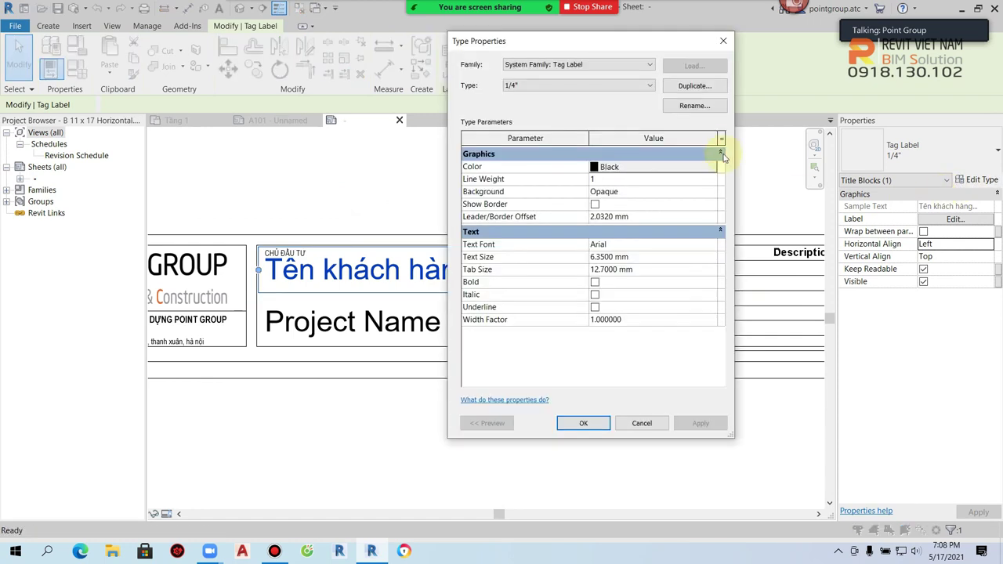
{"action": "left_click", "coordinate": [693, 105]}
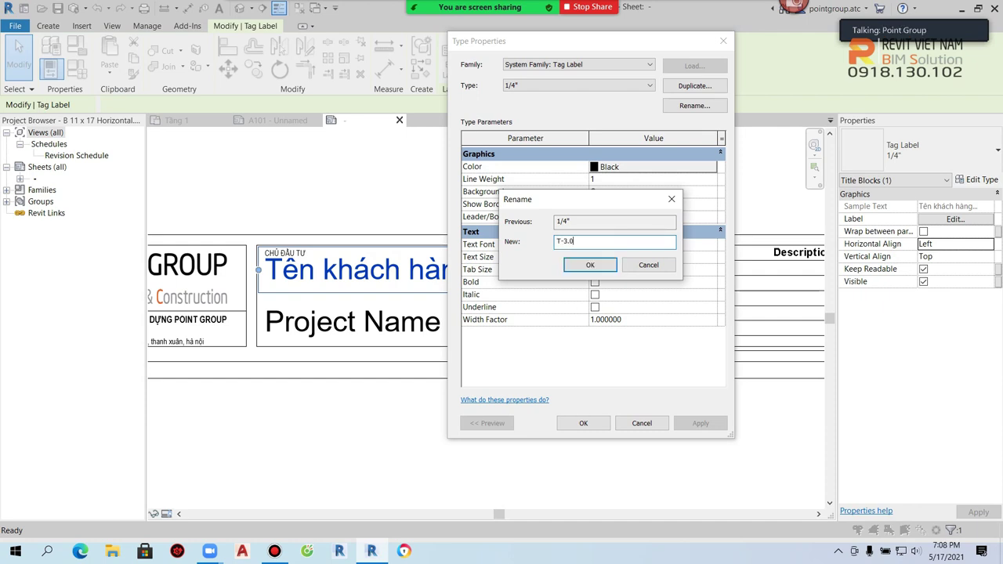
{"action": "left_click", "coordinate": [589, 265]}
{"action": "double_click", "coordinate": [651, 260]}
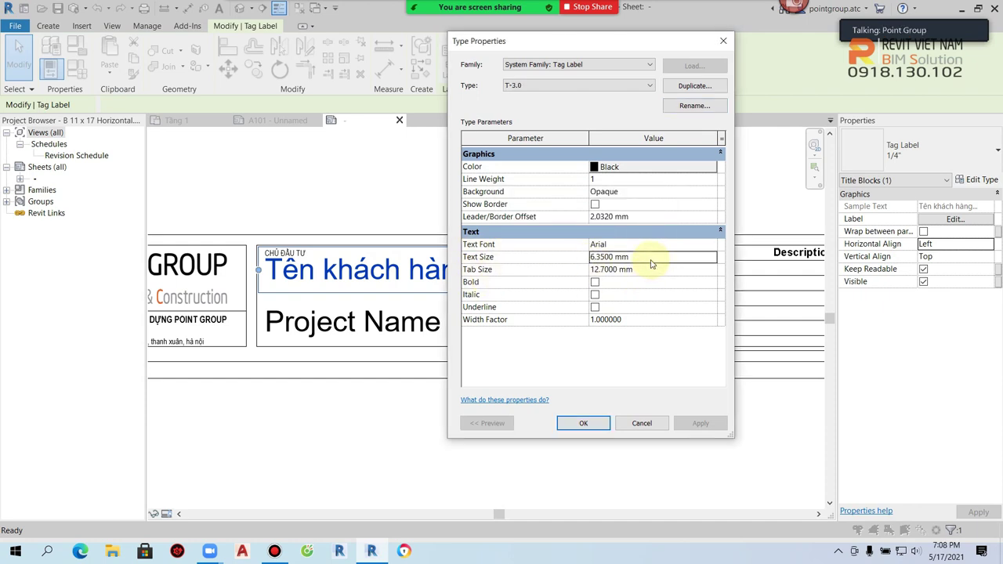
{"action": "type", "text": "3.0"}
{"action": "left_click", "coordinate": [640, 320]}
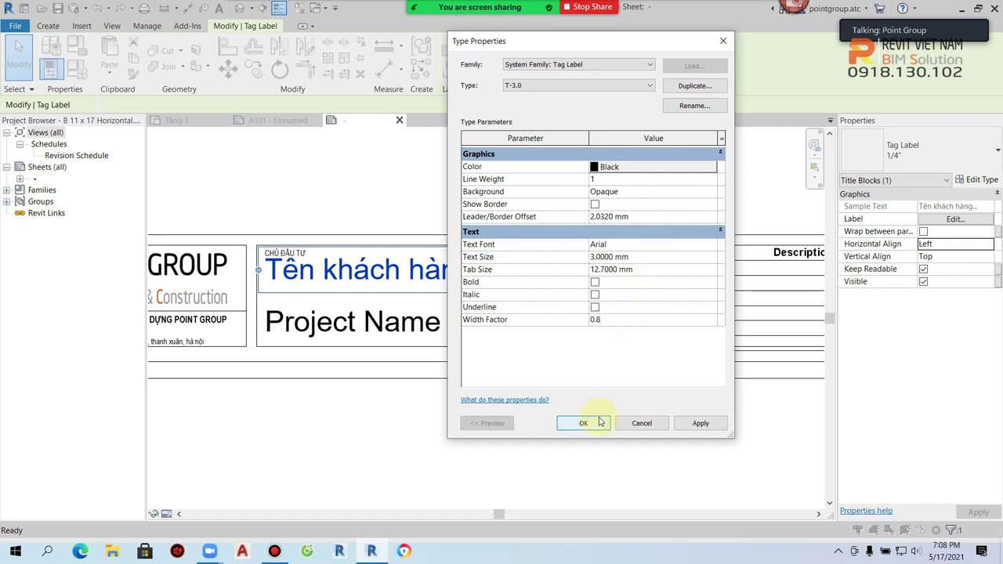
{"action": "left_click", "coordinate": [583, 423]}
{"action": "scroll", "coordinate": [299, 277], "scroll_direction": "up", "scroll_amount": 1}
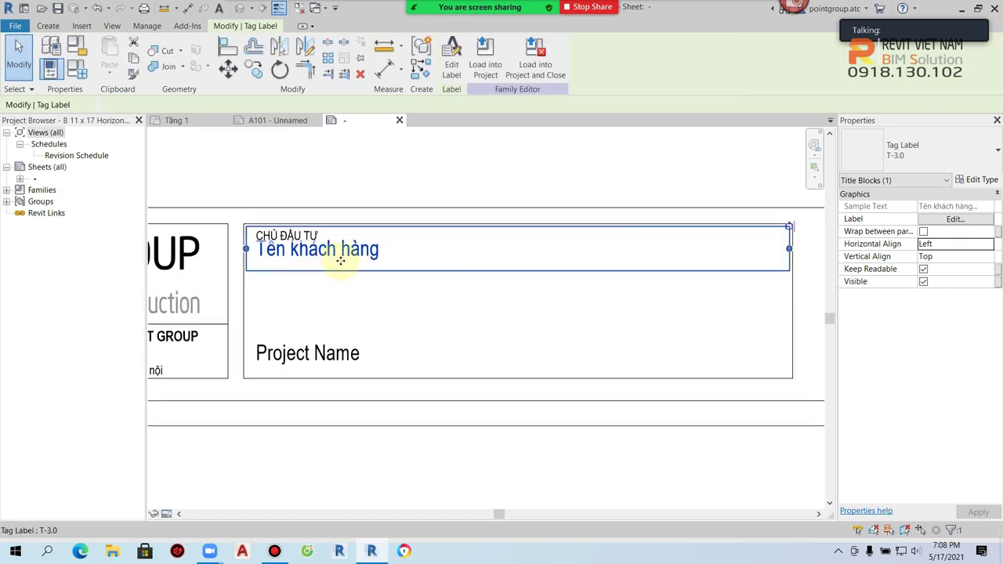
{"action": "left_click_drag", "start_coordinate": [342, 262], "coordinate": [357, 274]}
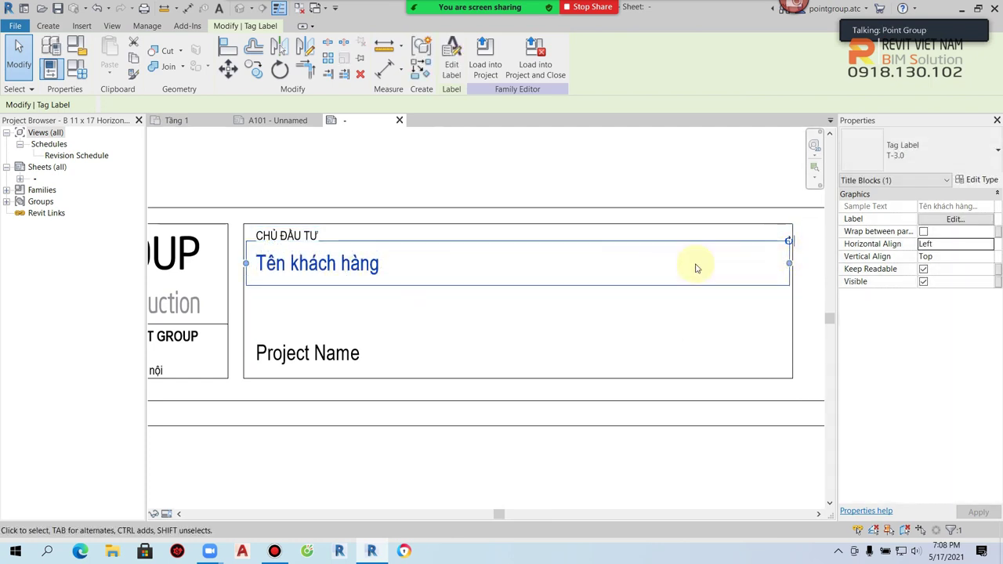
Pull the owner box's right border inward and shrink the client label to match
{"action": "scroll", "coordinate": [595, 269], "scroll_direction": "down", "scroll_amount": 1}
{"action": "left_click", "coordinate": [745, 303]}
{"action": "left_click_drag", "start_coordinate": [745, 303], "coordinate": [575, 311]}
{"action": "left_click", "coordinate": [432, 265]}
{"action": "left_click_drag", "start_coordinate": [742, 269], "coordinate": [568, 276]}
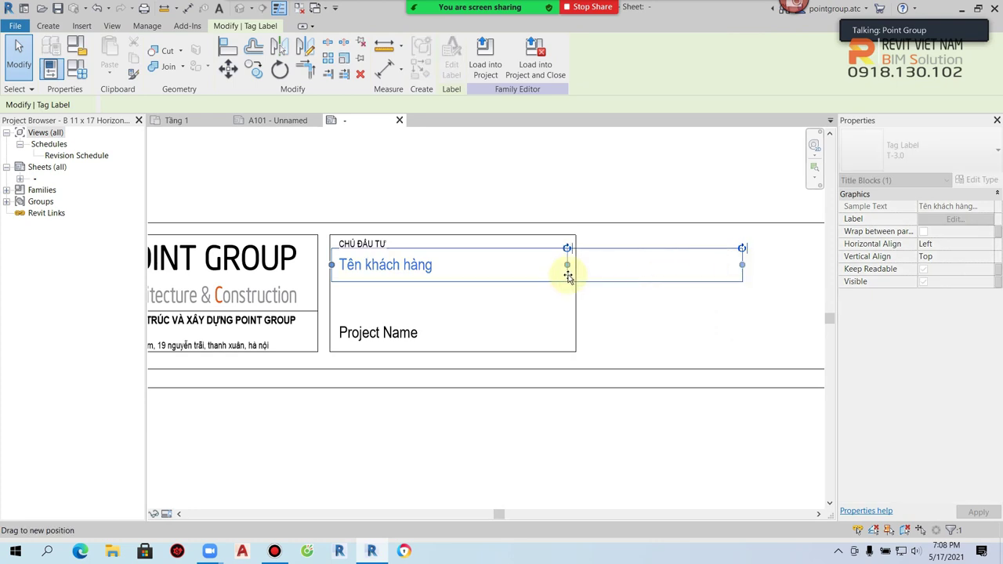
{"action": "scroll", "coordinate": [401, 267], "scroll_direction": "up", "scroll_amount": 3}
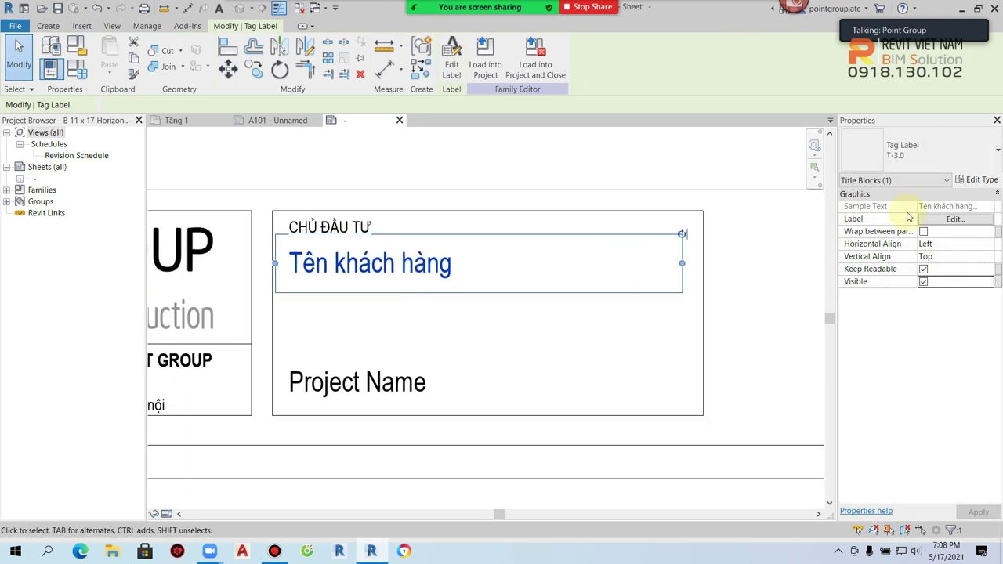
Replace the client label's sample value with a placeholder client name in capitals
{"action": "left_click", "coordinate": [955, 219]}
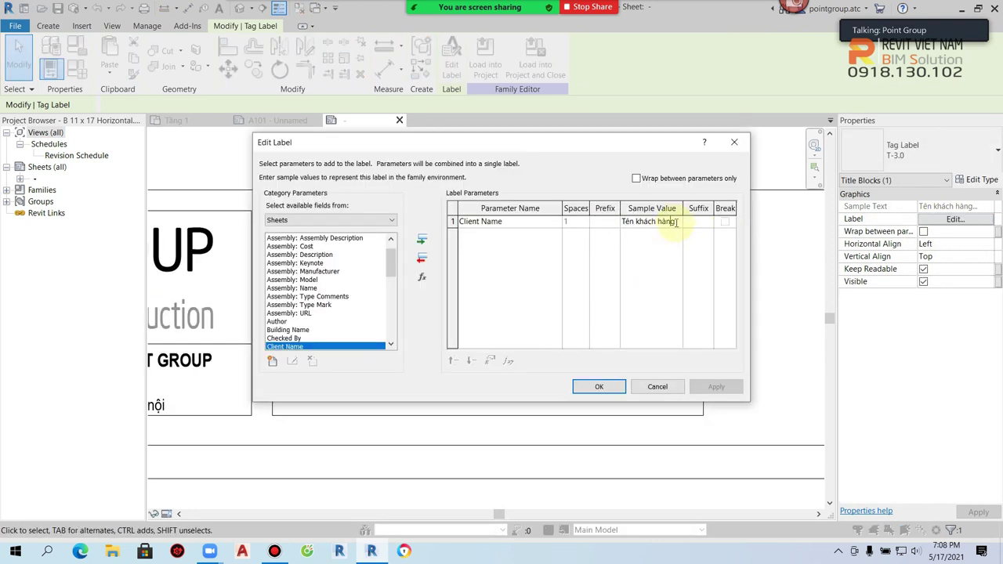
{"action": "left_click_drag", "start_coordinate": [675, 222], "coordinate": [561, 231]}
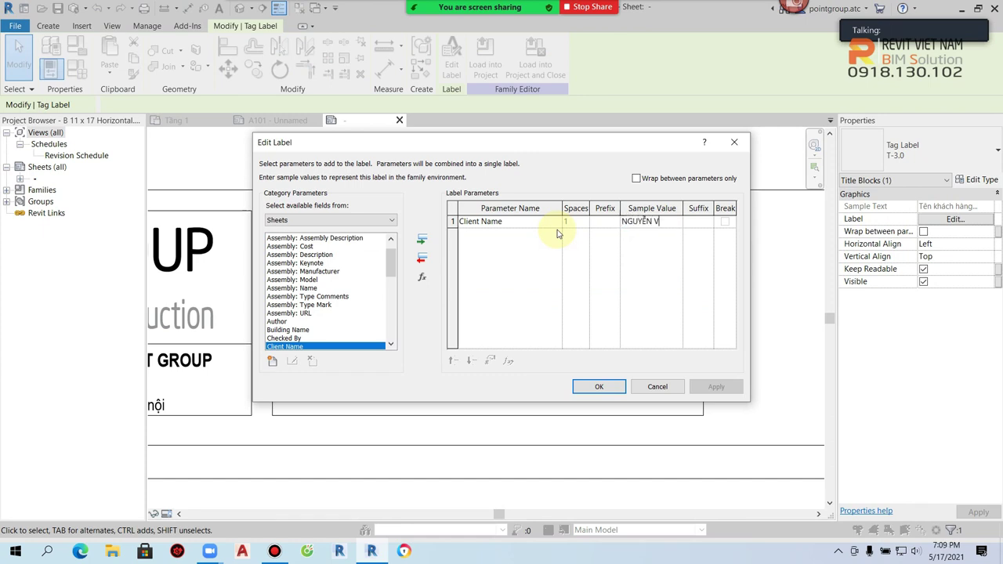
{"action": "left_click", "coordinate": [601, 387]}
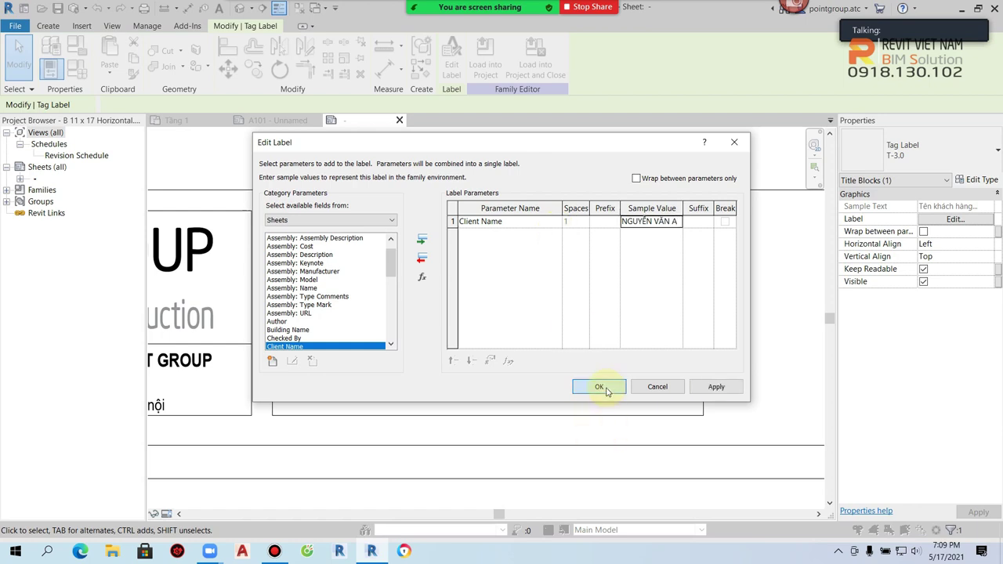
{"action": "scroll", "coordinate": [376, 383], "scroll_direction": "down", "scroll_amount": 2}
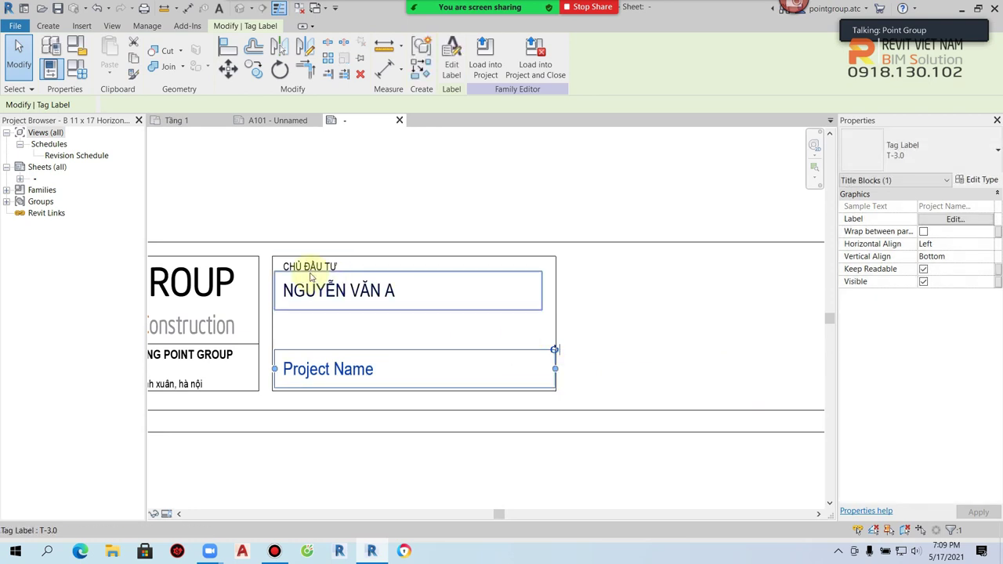
{"action": "left_click", "coordinate": [312, 267]}
{"action": "scroll", "coordinate": [313, 267], "scroll_direction": "up", "scroll_amount": 2}
{"action": "middle_click_drag", "start_coordinate": [194, 385], "coordinate": [276, 345]}
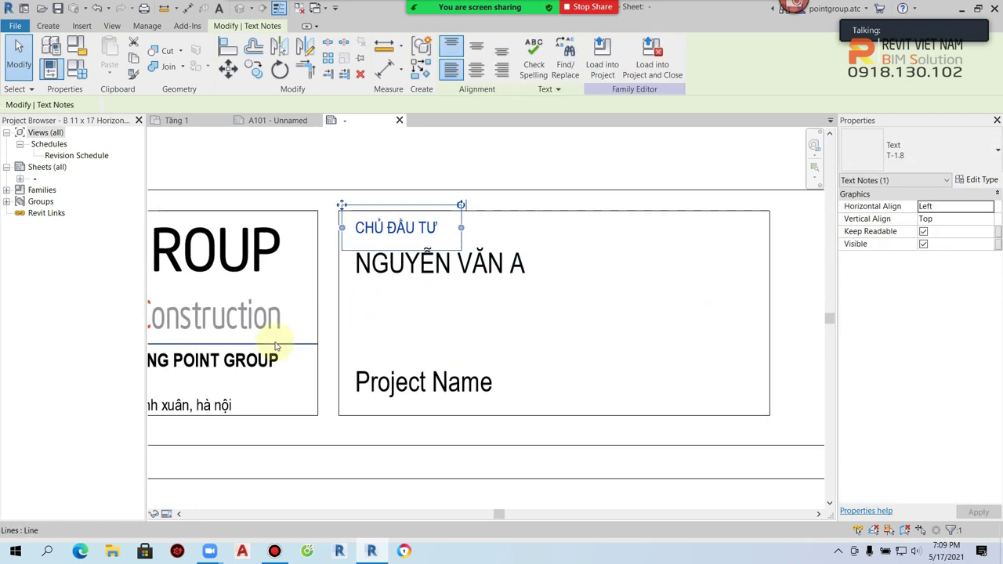
Draw a horizontal Title Blocks divider line across the owner box
{"action": "left_click", "coordinate": [338, 345]}
{"action": "left_click", "coordinate": [19, 55]}
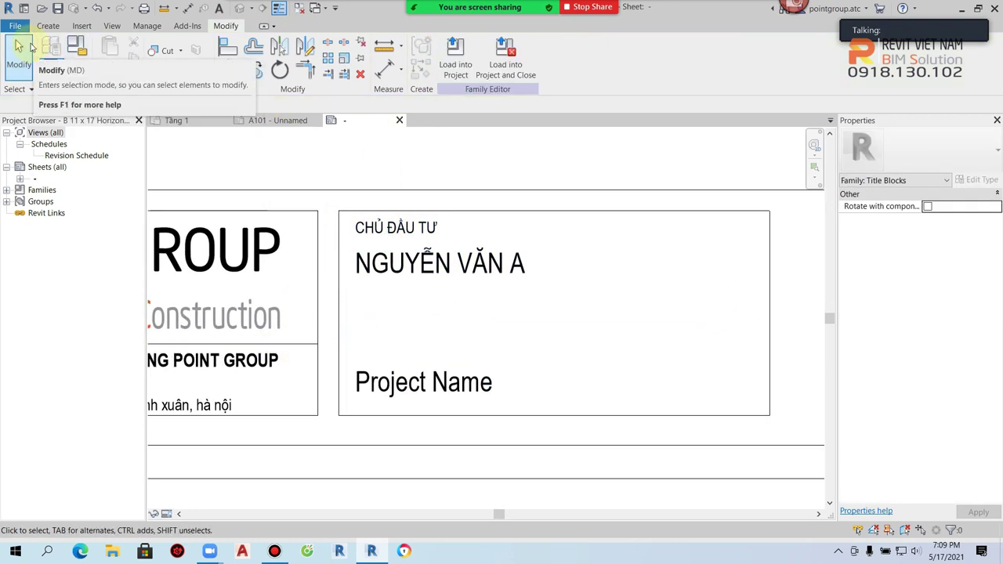
{"action": "left_click", "coordinate": [47, 26]}
{"action": "left_click", "coordinate": [108, 55]}
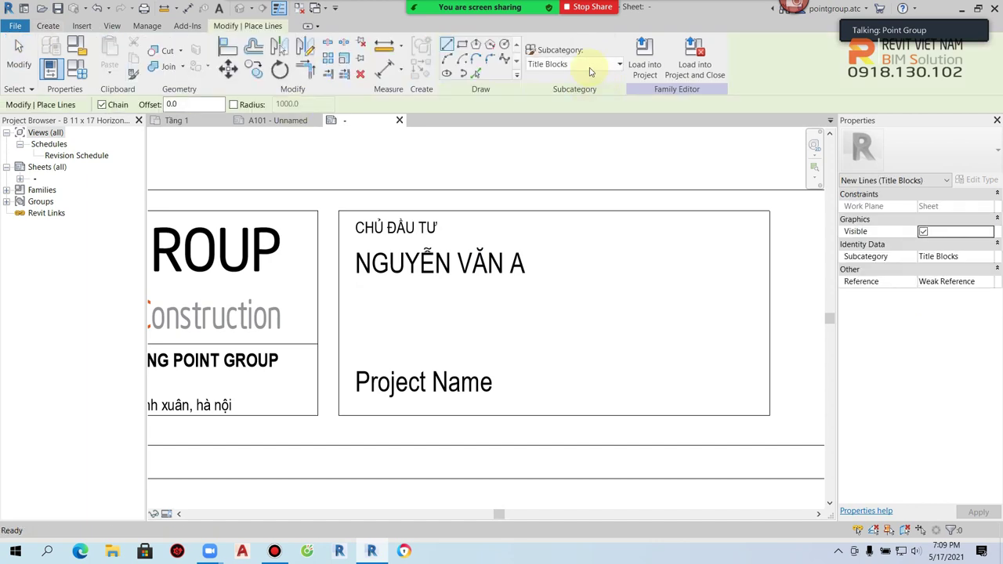
{"action": "left_click", "coordinate": [591, 66]}
{"action": "left_click", "coordinate": [541, 84]}
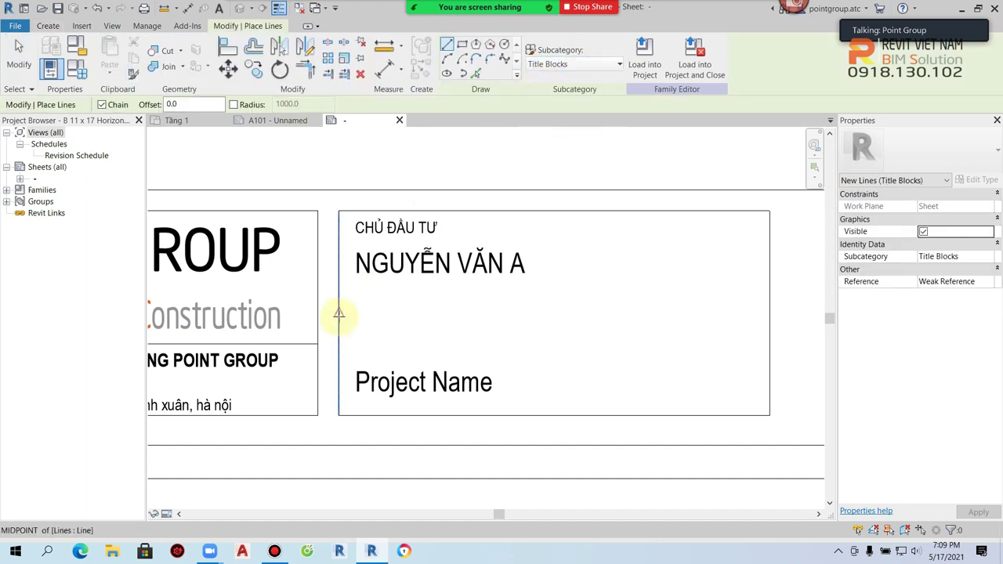
{"action": "left_click", "coordinate": [339, 313]}
{"action": "key", "text": "Escape"}
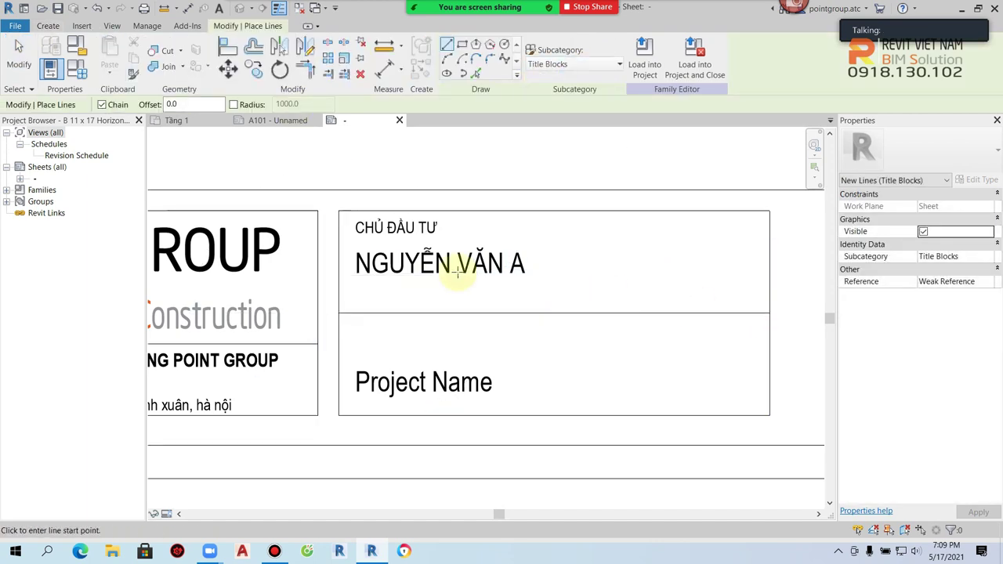
{"action": "key", "text": "Escape"}
Reposition the client name label within the upper half of the box
{"action": "left_click", "coordinate": [366, 276]}
{"action": "scroll", "coordinate": [463, 240], "scroll_direction": "up", "scroll_amount": 2}
{"action": "left_click_drag", "start_coordinate": [455, 228], "coordinate": [460, 229]}
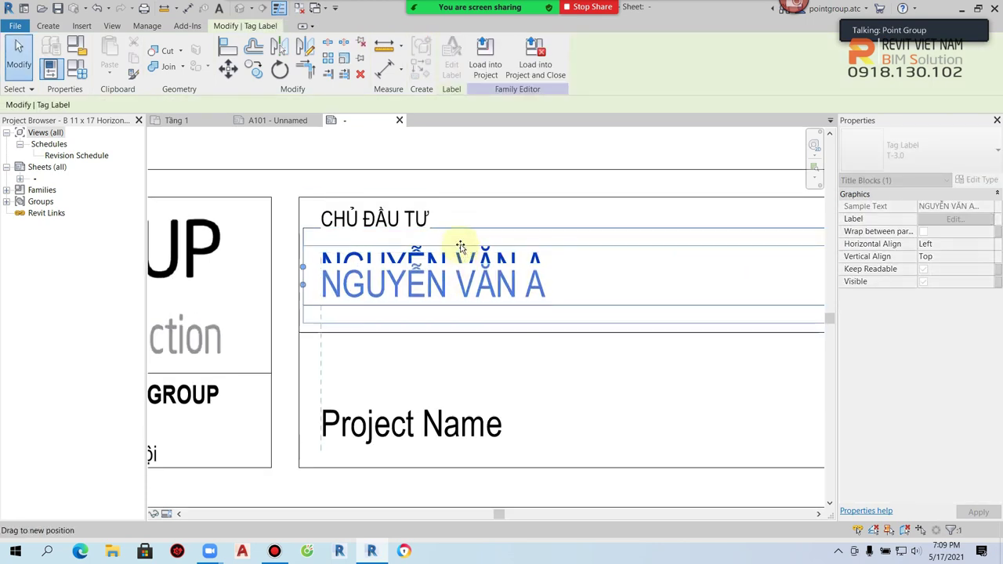
{"action": "left_click", "coordinate": [392, 376]}
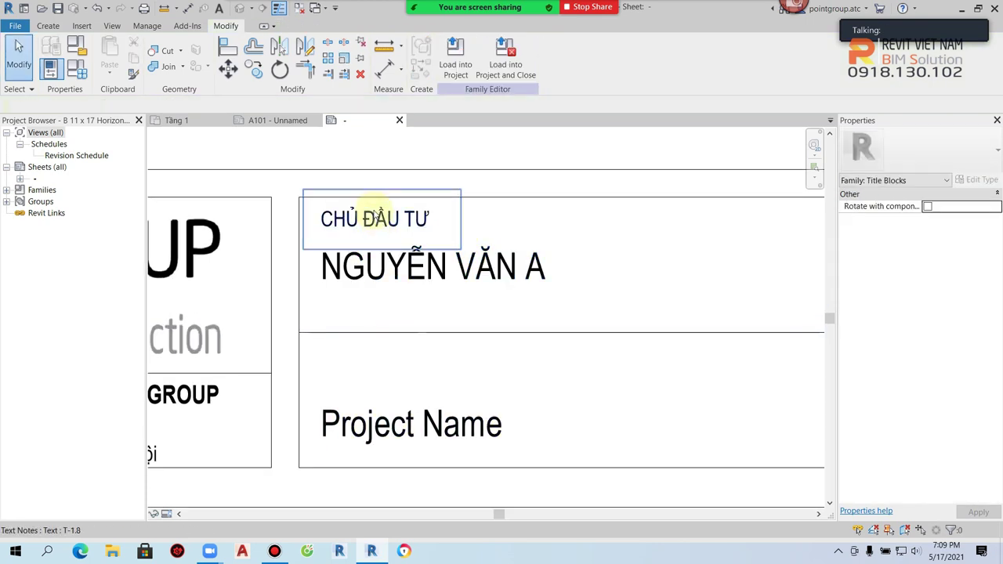
Copy the CHỦ ĐẦU TƯ heading below the divider and retype it as TÊN DỰ ÁN
{"action": "left_click", "coordinate": [325, 218]}
{"action": "key", "text": "m"}
{"action": "key", "text": "v"}
{"action": "left_click", "coordinate": [298, 198]}
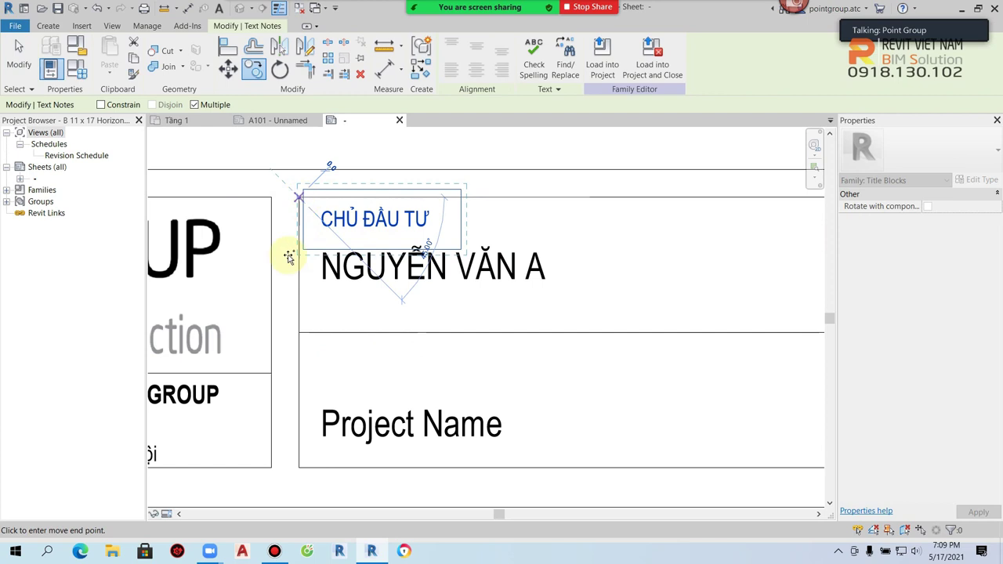
{"action": "left_click", "coordinate": [299, 332]}
{"action": "double_click", "coordinate": [445, 352]}
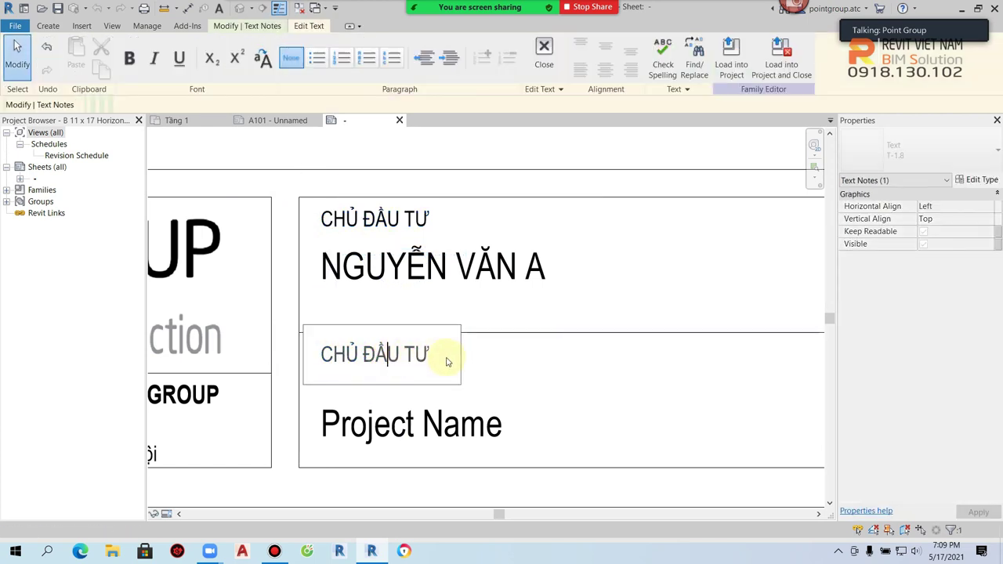
{"action": "left_click_drag", "start_coordinate": [445, 353], "coordinate": [251, 363]}
{"action": "key", "text": "Delete"}
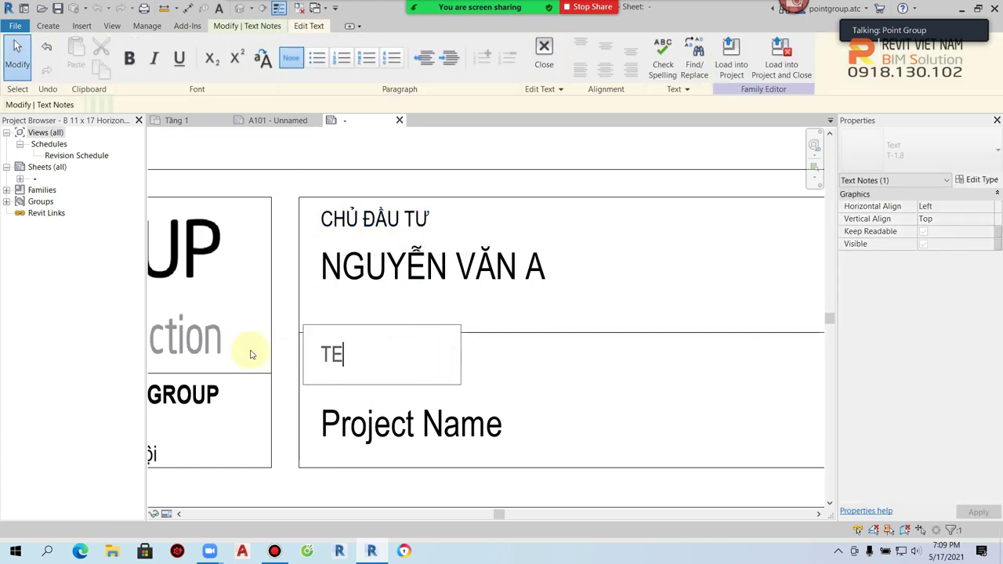
{"action": "left_click", "coordinate": [573, 386]}
Check the Project Name label, then select the revision table
{"action": "scroll", "coordinate": [470, 377], "scroll_direction": "down", "scroll_amount": 2}
{"action": "left_click", "coordinate": [432, 397]}
{"action": "scroll", "coordinate": [538, 385], "scroll_direction": "down", "scroll_amount": 1}
{"action": "scroll", "coordinate": [575, 363], "scroll_direction": "down", "scroll_amount": 2}
{"action": "left_click", "coordinate": [575, 363]}
{"action": "scroll", "coordinate": [616, 369], "scroll_direction": "down", "scroll_amount": 1}
{"action": "middle_click_drag", "start_coordinate": [616, 369], "coordinate": [407, 336]}
{"action": "left_click", "coordinate": [407, 336]}
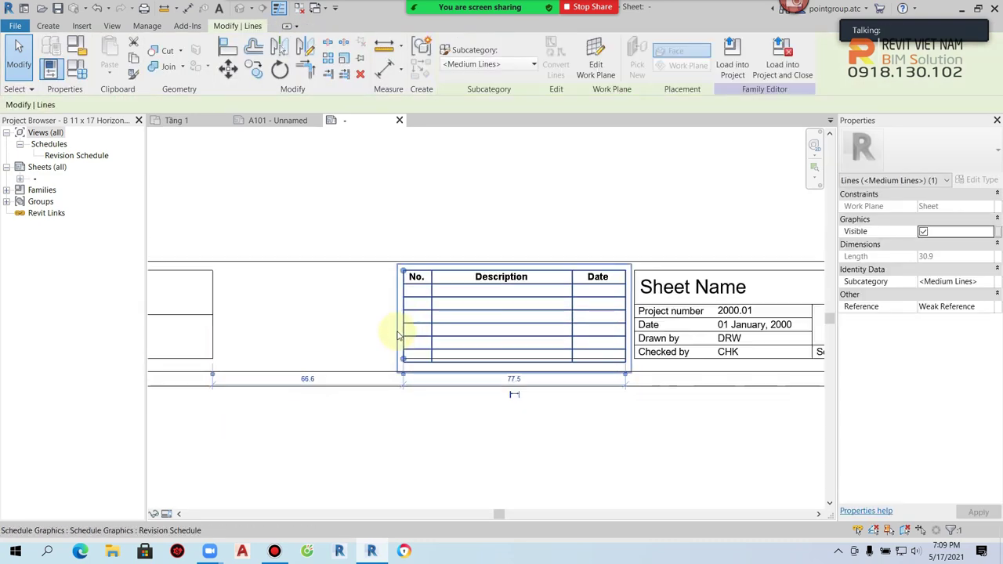
Move the revision table to the left on the title block
{"action": "scroll", "coordinate": [454, 333], "scroll_direction": "down", "scroll_amount": 1}
{"action": "left_click", "coordinate": [520, 321]}
{"action": "left_click_drag", "start_coordinate": [519, 320], "coordinate": [363, 325]}
{"action": "left_click", "coordinate": [505, 210]}
Duplicate the Sheet Name label's type as a new type named T-4.0-B
{"action": "scroll", "coordinate": [459, 342], "scroll_direction": "up", "scroll_amount": 2}
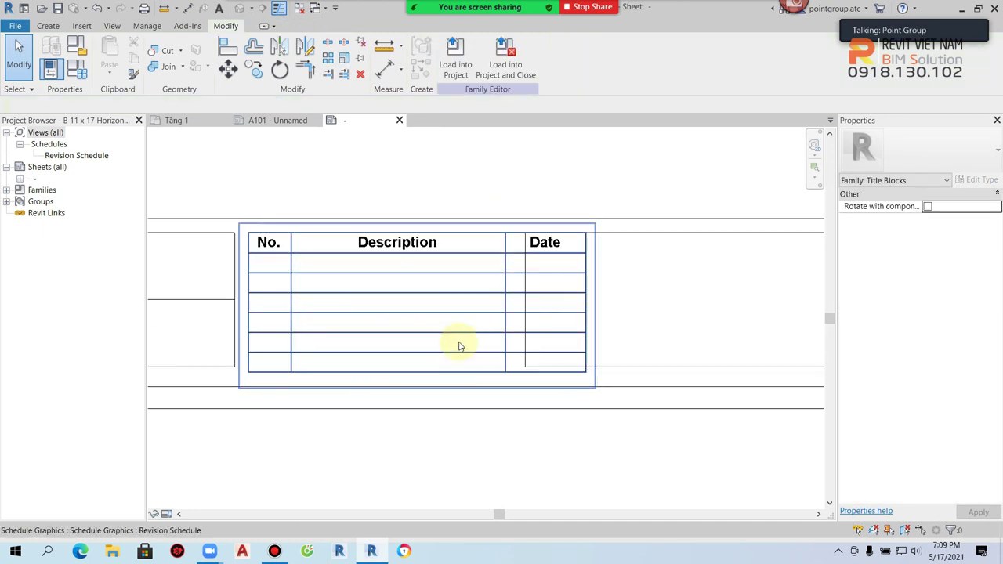
{"action": "scroll", "coordinate": [537, 326], "scroll_direction": "down", "scroll_amount": 2}
{"action": "scroll", "coordinate": [511, 297], "scroll_direction": "down", "scroll_amount": 2}
{"action": "scroll", "coordinate": [594, 294], "scroll_direction": "up", "scroll_amount": 1}
{"action": "scroll", "coordinate": [470, 282], "scroll_direction": "up", "scroll_amount": 3}
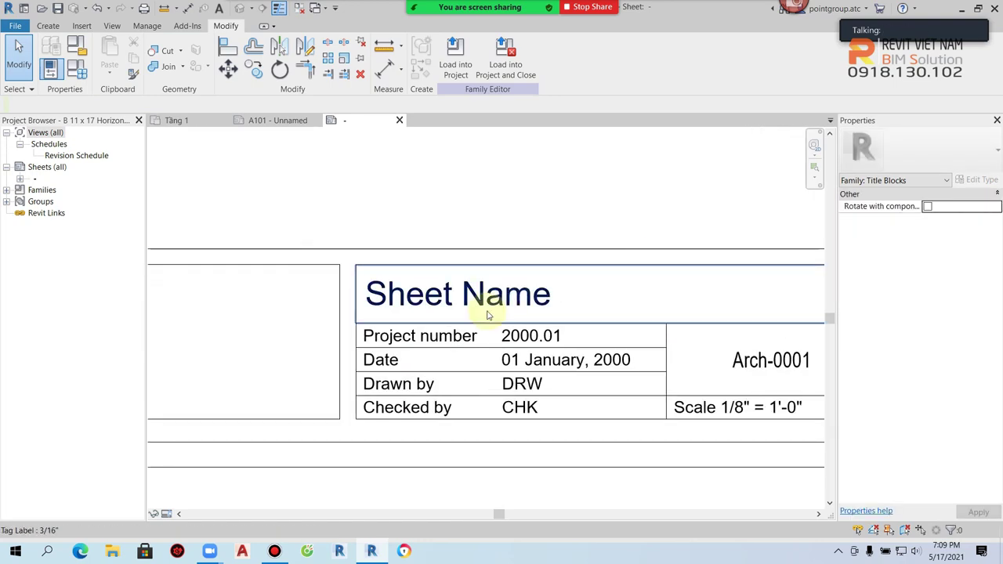
{"action": "mouse_move", "coordinate": [477, 290]}
{"action": "middle_mouse_down"}
{"action": "mouse_move", "coordinate": [665, 264]}
{"action": "mouse_move", "coordinate": [531, 274]}
{"action": "middle_mouse_up"}
{"action": "left_click", "coordinate": [531, 274]}
{"action": "middle_click_drag", "start_coordinate": [593, 258], "coordinate": [486, 269]}
{"action": "scroll", "coordinate": [519, 269], "scroll_direction": "down", "scroll_amount": 1}
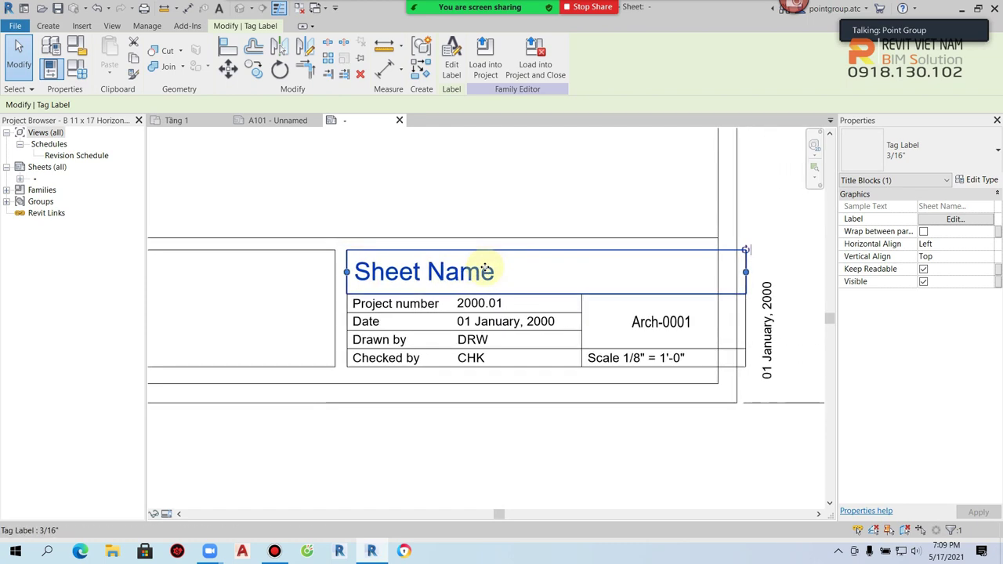
{"action": "left_click", "coordinate": [979, 180]}
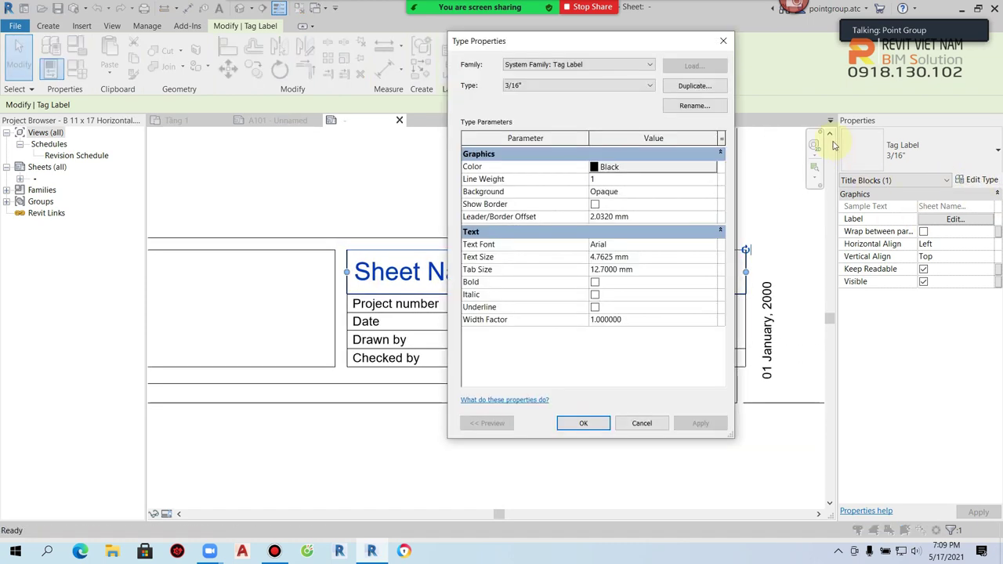
{"action": "left_click", "coordinate": [694, 86]}
{"action": "type", "text": "T-4.0-B"}
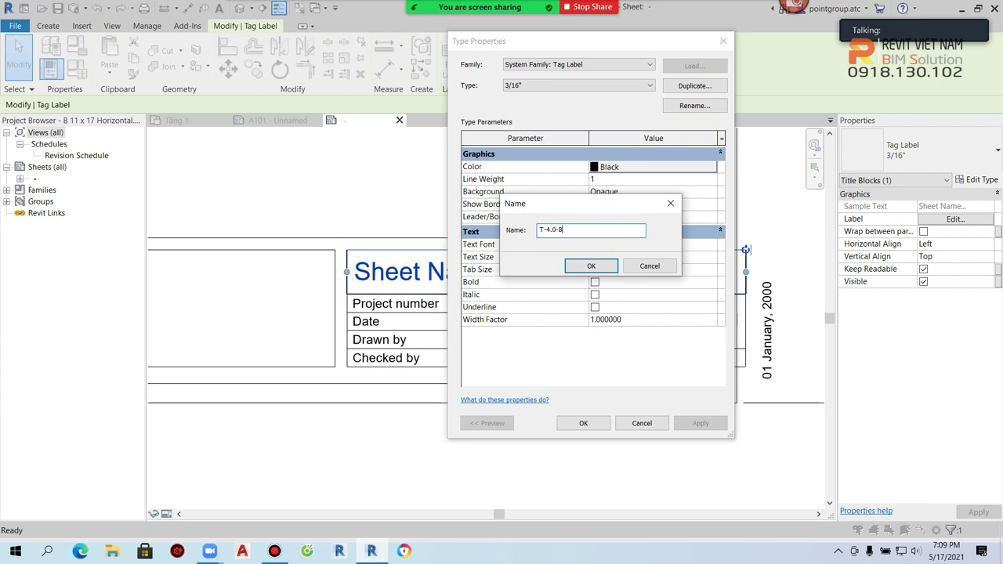
{"action": "left_click", "coordinate": [592, 267]}
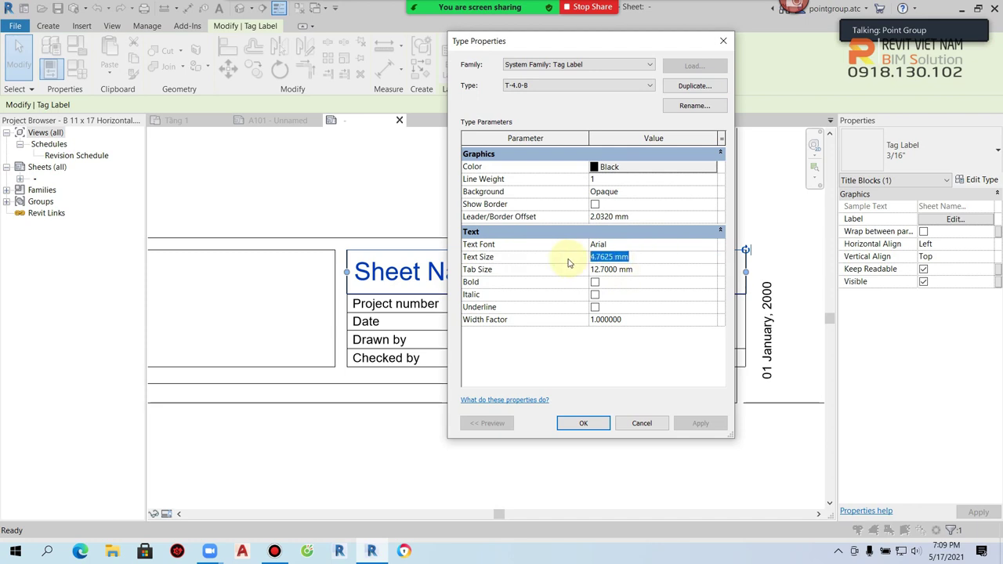
Make T-4.0-B bold with 4 mm text and a 0.8 width factor
{"action": "left_click", "coordinate": [595, 283]}
{"action": "type", "text": "0.8"}
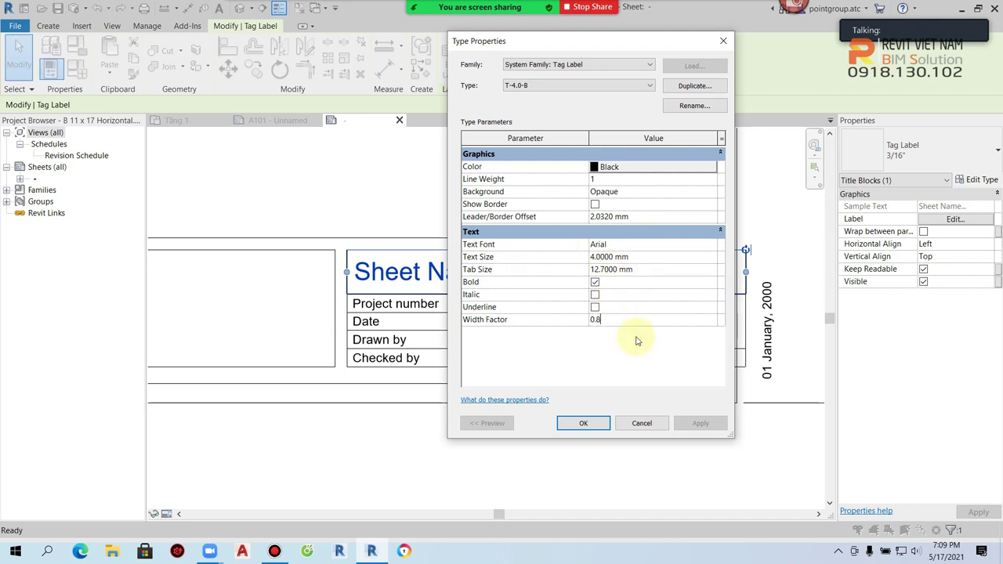
{"action": "left_click", "coordinate": [595, 423]}
{"action": "left_click", "coordinate": [587, 459]}
{"action": "scroll", "coordinate": [459, 311], "scroll_direction": "up", "scroll_amount": 2}
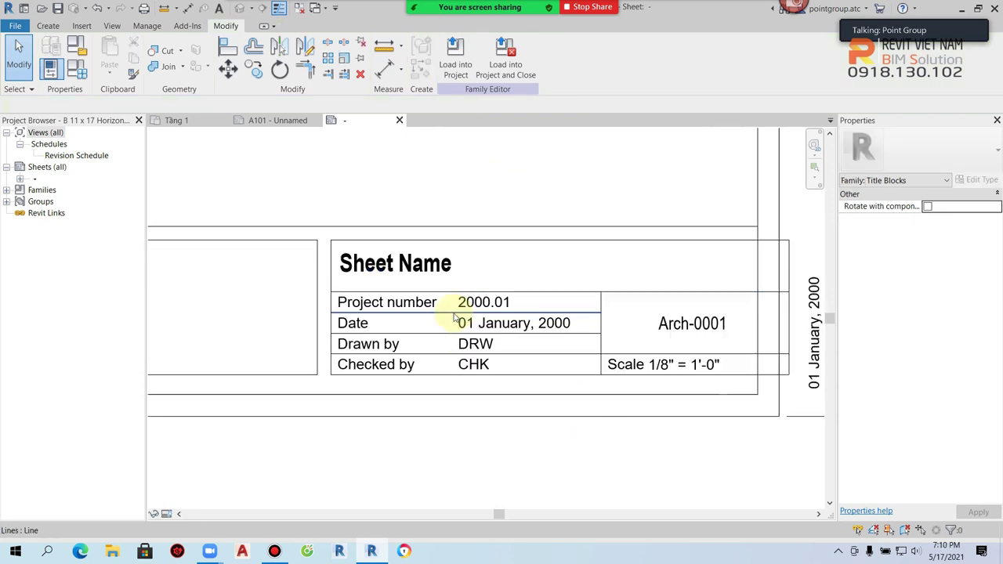
Replace the Project number caption with 'Mã số dự án'
{"action": "scroll", "coordinate": [338, 316], "scroll_direction": "up", "scroll_amount": 2}
{"action": "double_click", "coordinate": [337, 299]}
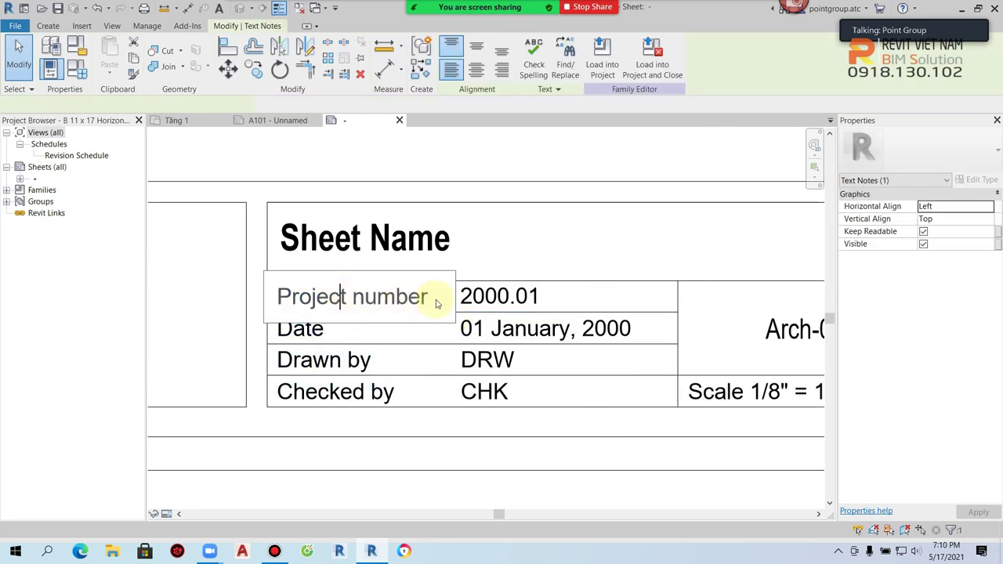
{"action": "left_click_drag", "start_coordinate": [427, 297], "coordinate": [210, 298]}
{"action": "type", "text": "m"}
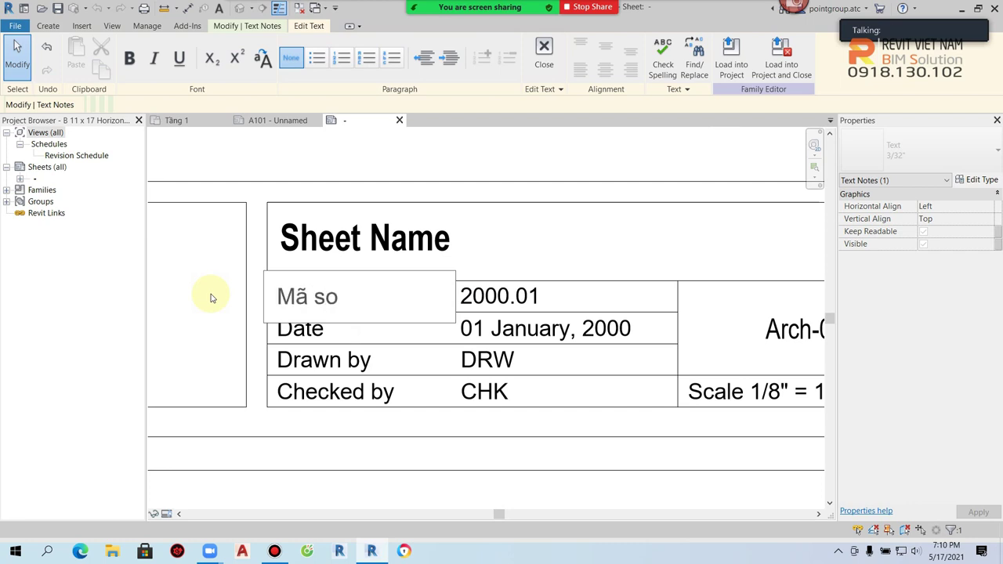
{"action": "type", "text": "ố dự án"}
{"action": "left_click", "coordinate": [579, 255]}
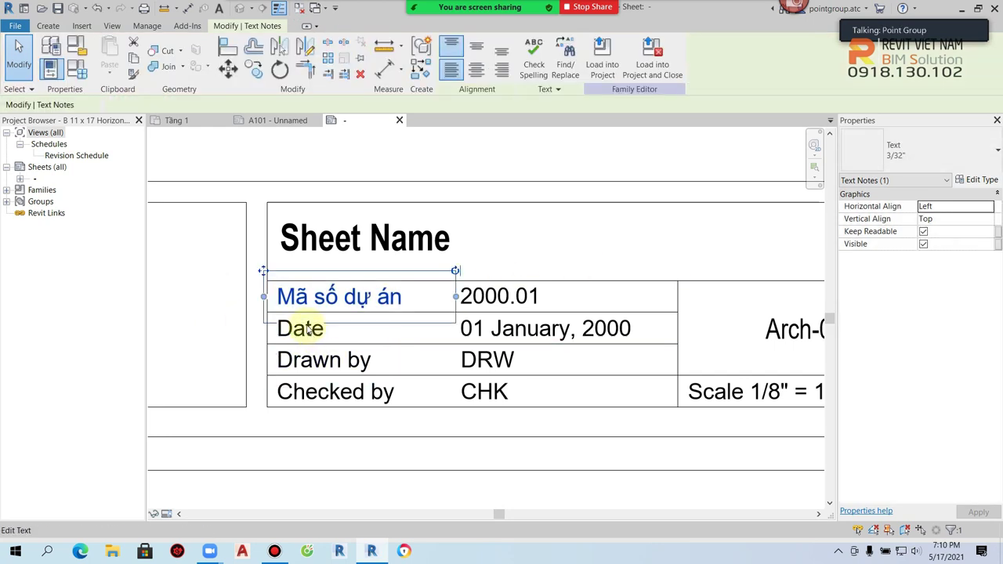
Rename the Drawn by and Checked by captions to 'Người vẽ' and 'Kiểm tra'
{"action": "scroll", "coordinate": [309, 336], "scroll_direction": "up", "scroll_amount": 1}
{"action": "left_click", "coordinate": [307, 332]}
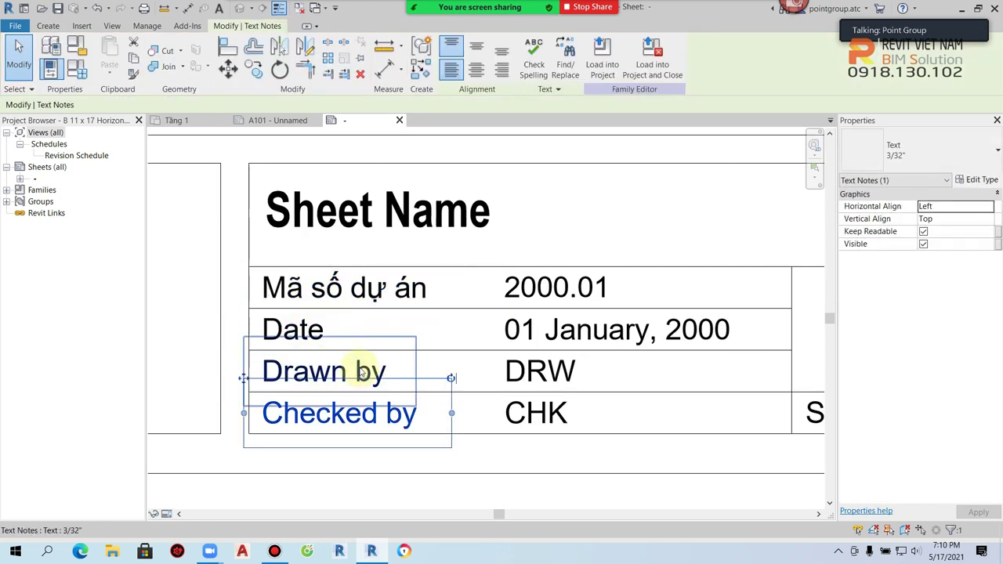
{"action": "double_click", "coordinate": [368, 372]}
{"action": "left_click_drag", "start_coordinate": [392, 373], "coordinate": [216, 395]}
{"action": "key", "text": "BackSpace"}
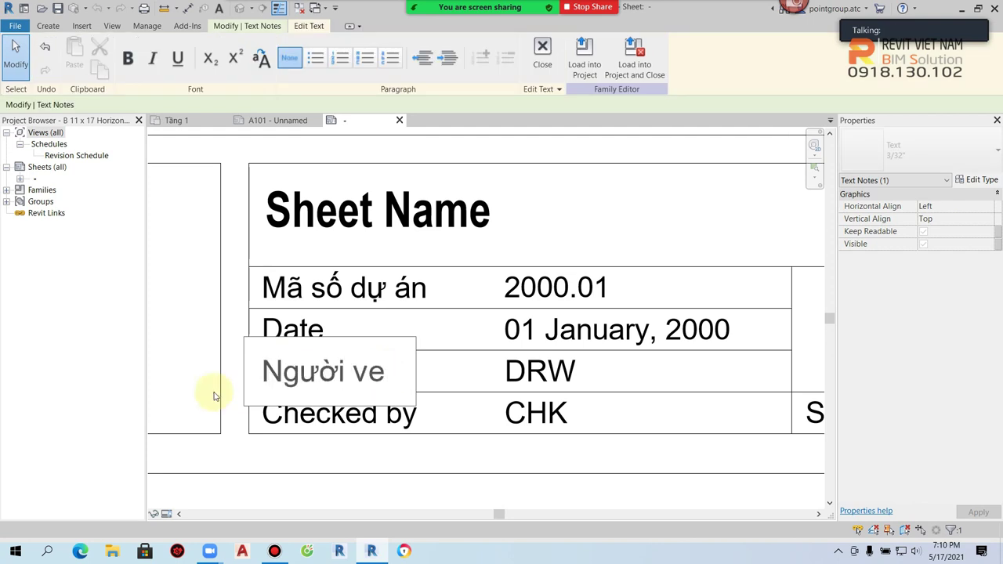
{"action": "left_click", "coordinate": [447, 376]}
{"action": "double_click", "coordinate": [414, 417]}
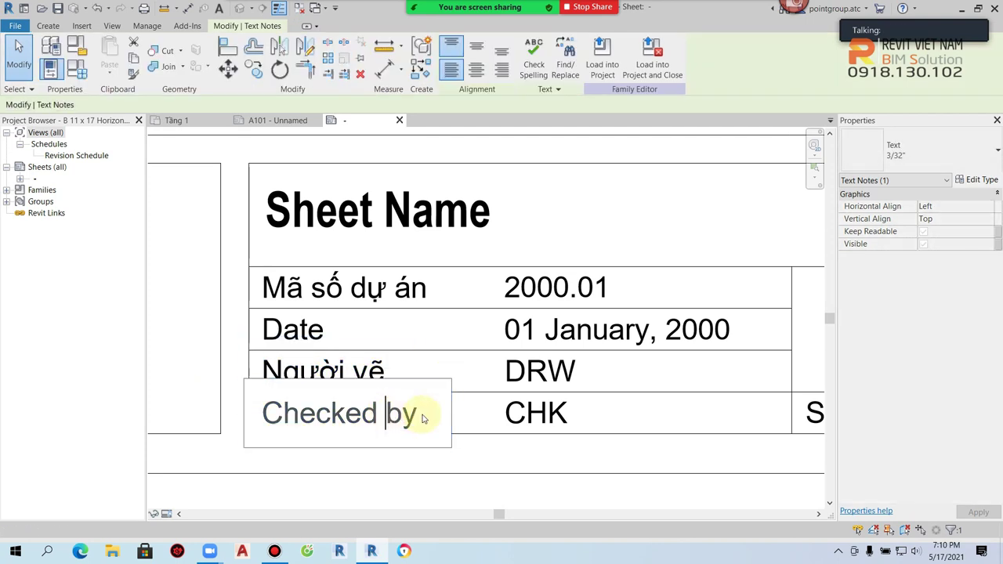
{"action": "left_click_drag", "start_coordinate": [419, 411], "coordinate": [208, 421]}
{"action": "key", "text": "BackSpace"}
{"action": "type", "text": "Kiểm tra"}
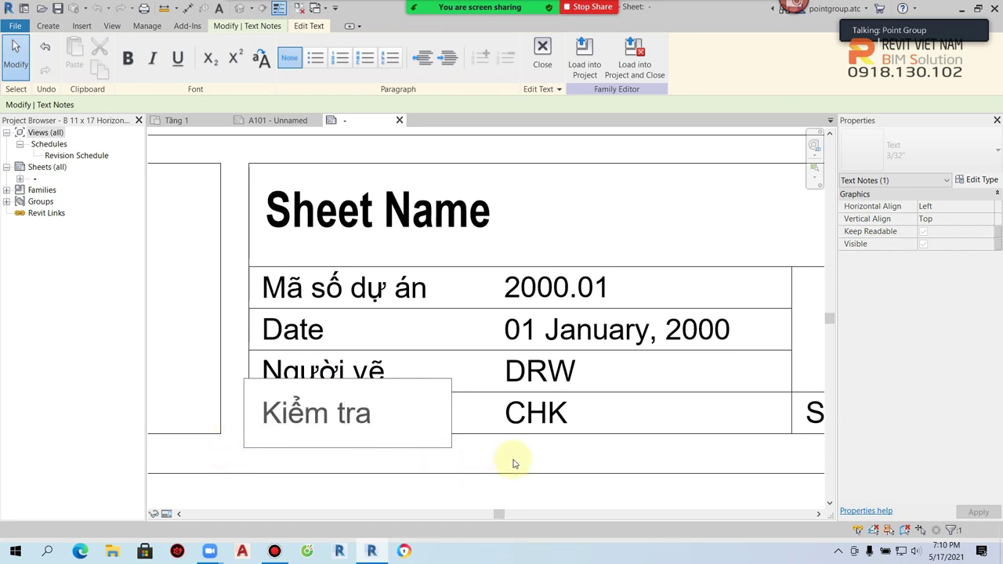
{"action": "left_click", "coordinate": [513, 464]}
Change the Scale caption to 'tỷ lệ'
{"action": "scroll", "coordinate": [512, 459], "scroll_direction": "down", "scroll_amount": 2}
{"action": "scroll", "coordinate": [552, 488], "scroll_direction": "down", "scroll_amount": 1}
{"action": "left_click", "coordinate": [552, 488]}
{"action": "scroll", "coordinate": [504, 456], "scroll_direction": "down", "scroll_amount": 1}
{"action": "scroll", "coordinate": [531, 381], "scroll_direction": "up", "scroll_amount": 3}
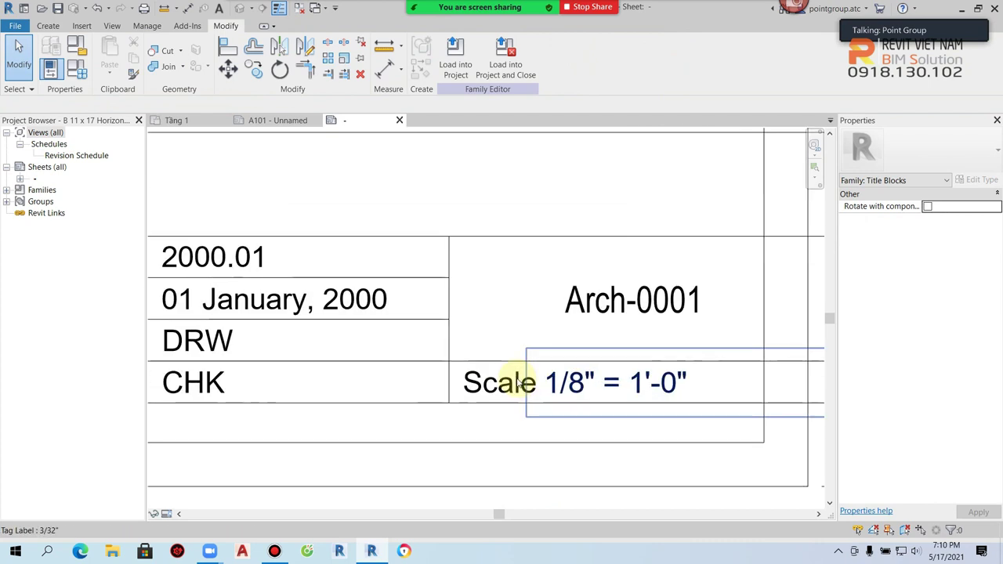
{"action": "double_click", "coordinate": [513, 384]}
{"action": "left_click_drag", "start_coordinate": [536, 384], "coordinate": [453, 391]}
{"action": "key", "text": "BackSpace"}
{"action": "type", "text": "tỷ lệ"}
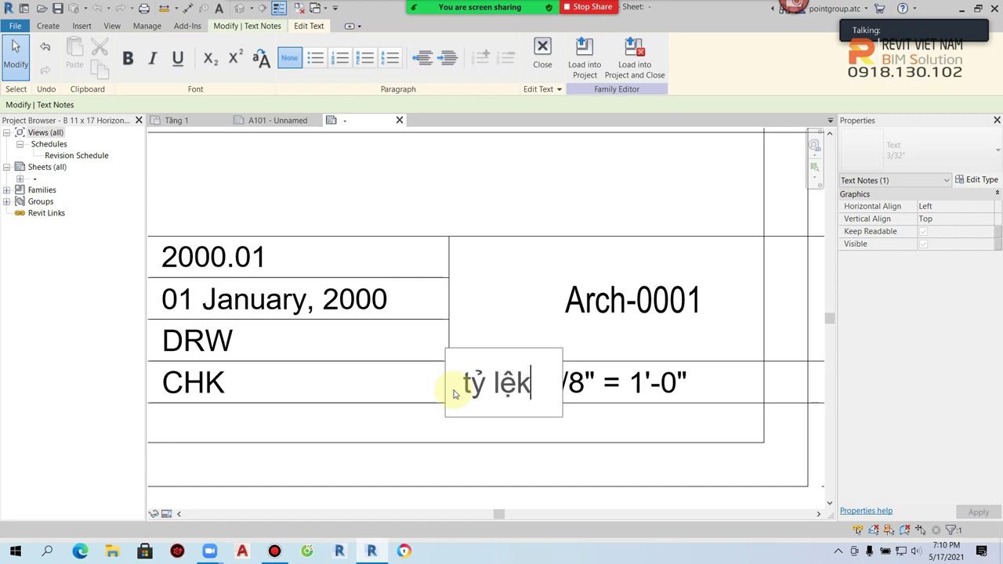
{"action": "left_click", "coordinate": [501, 287]}
{"action": "scroll", "coordinate": [502, 286], "scroll_direction": "down", "scroll_amount": 2}
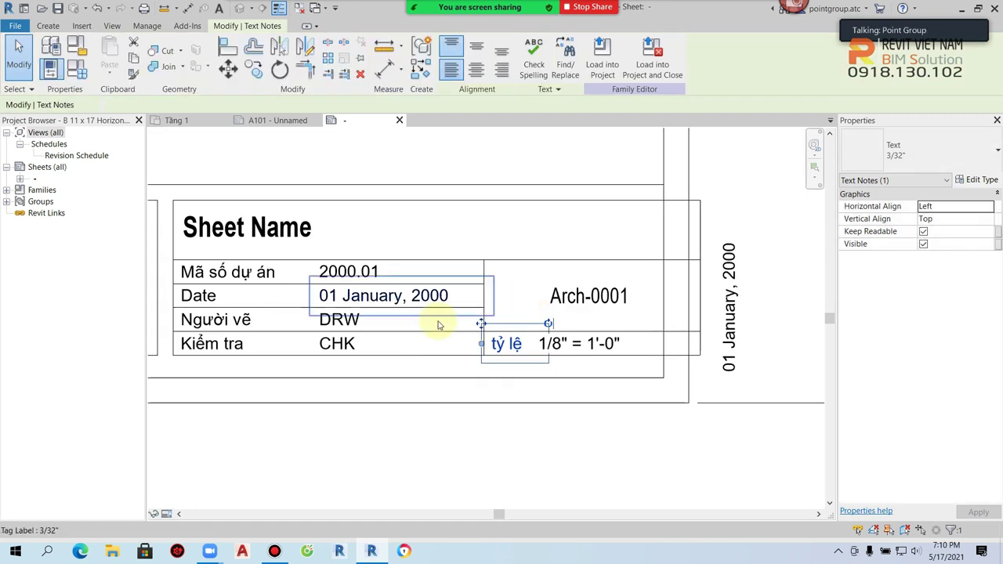
{"action": "left_click", "coordinate": [632, 292]}
Shift the Arch-0001 label and the right vertical border line to the left
{"action": "scroll", "coordinate": [632, 296], "scroll_direction": "up", "scroll_amount": 2}
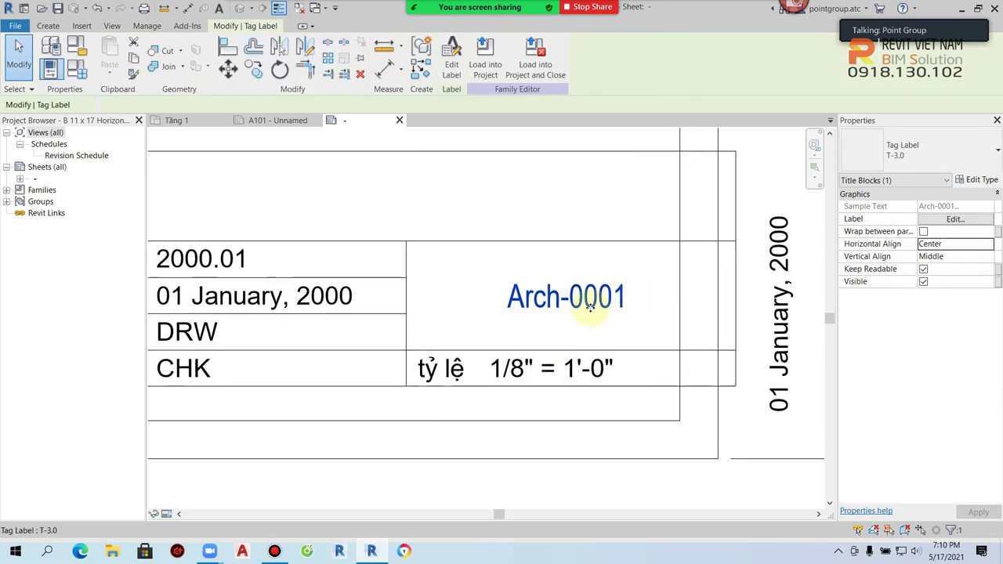
{"action": "left_click_drag", "start_coordinate": [623, 295], "coordinate": [586, 296]}
{"action": "key", "text": "Escape"}
{"action": "left_click", "coordinate": [735, 293]}
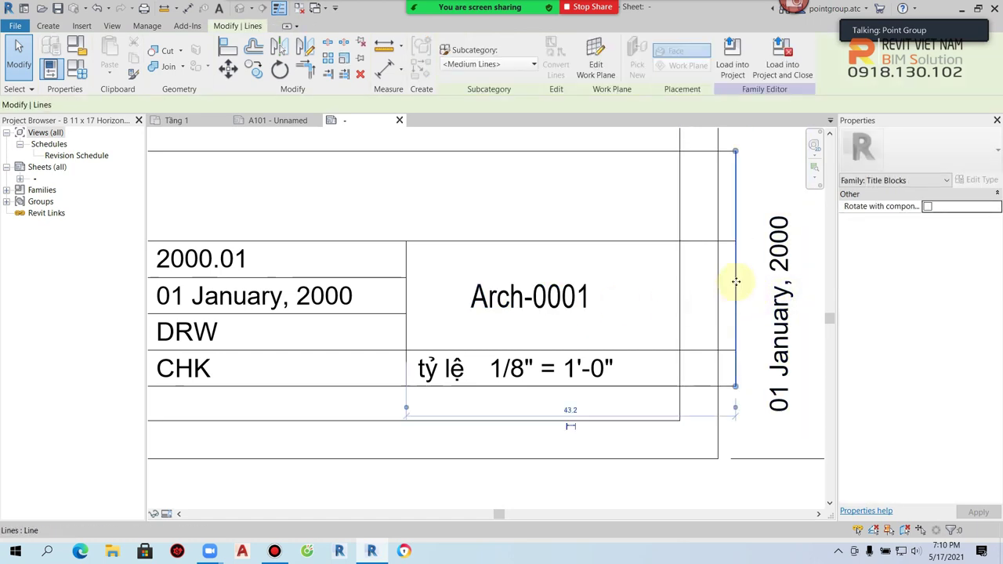
{"action": "left_click_drag", "start_coordinate": [733, 286], "coordinate": [701, 284]}
{"action": "scroll", "coordinate": [700, 282], "scroll_direction": "down", "scroll_amount": 1}
{"action": "scroll", "coordinate": [700, 282], "scroll_direction": "down", "scroll_amount": 1}
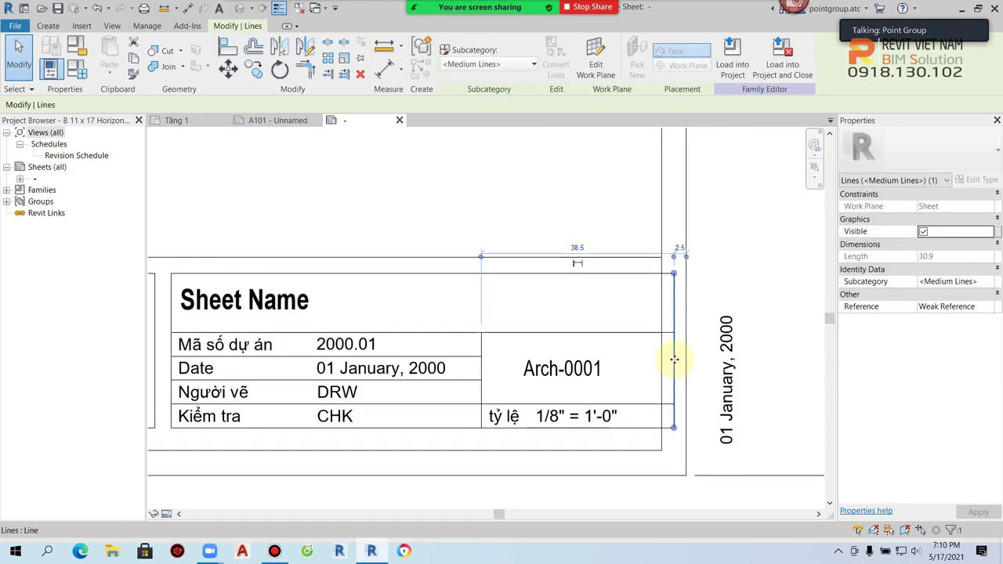
{"action": "scroll", "coordinate": [674, 359], "scroll_direction": "up", "scroll_amount": 2}
{"action": "left_click_drag", "start_coordinate": [657, 355], "coordinate": [640, 353]}
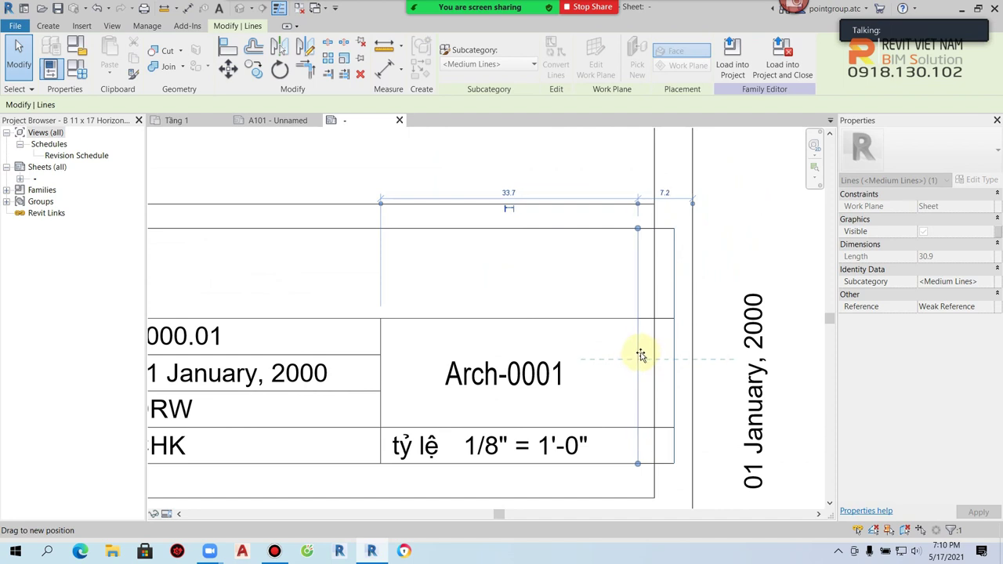
{"action": "left_click", "coordinate": [671, 361]}
Move the rotated date label to the left
{"action": "scroll", "coordinate": [671, 361], "scroll_direction": "down", "scroll_amount": 2}
{"action": "left_click", "coordinate": [694, 348]}
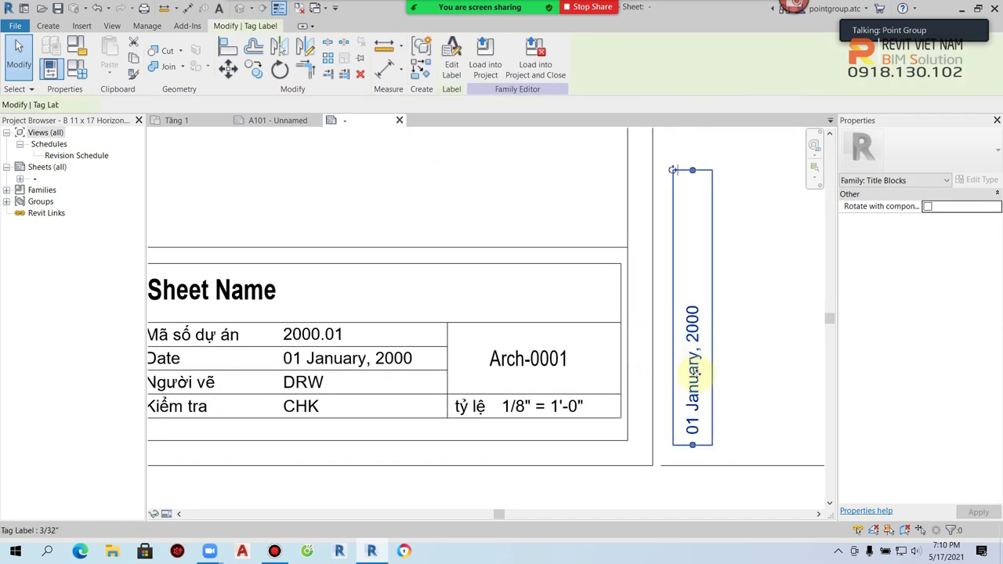
{"action": "scroll", "coordinate": [694, 352], "scroll_direction": "up", "scroll_amount": 2}
{"action": "mouse_move", "coordinate": [697, 386]}
{"action": "left_mouse_down"}
{"action": "mouse_move", "coordinate": [623, 396]}
{"action": "mouse_move", "coordinate": [633, 385]}
{"action": "left_mouse_up"}
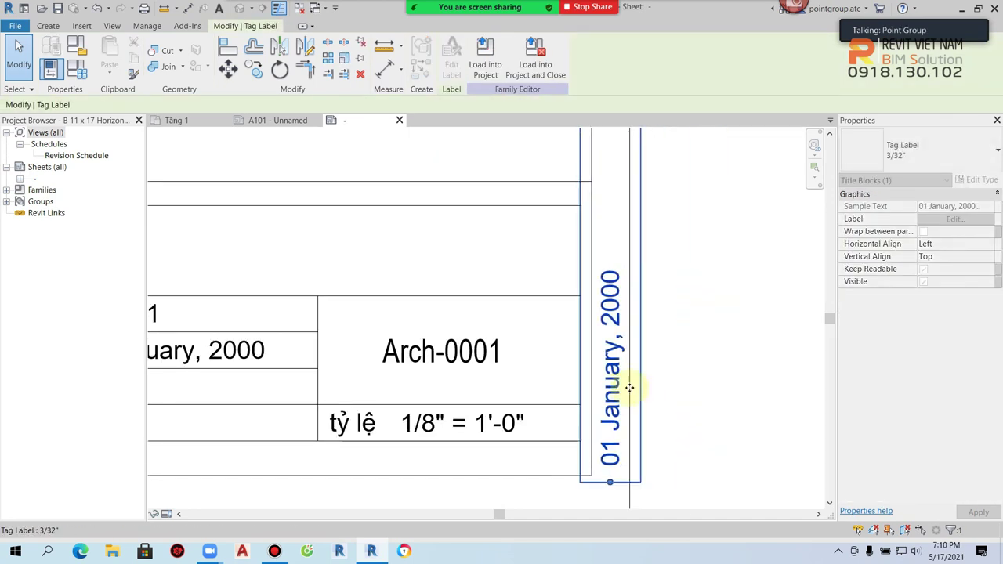
{"action": "left_click", "coordinate": [671, 390]}
Drag the revision table's Date column divider right toward the border line
{"action": "scroll", "coordinate": [632, 389], "scroll_direction": "down", "scroll_amount": 3}
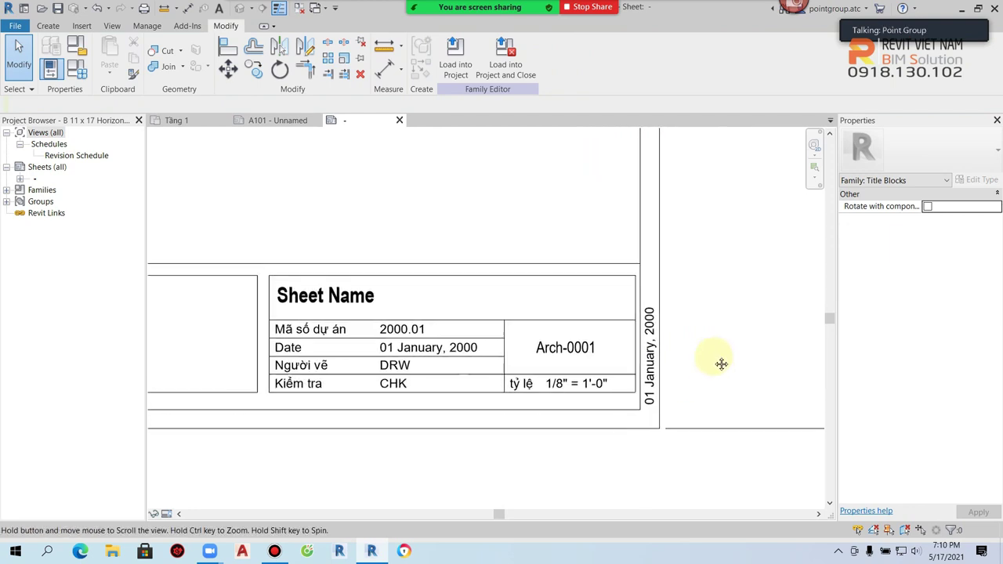
{"action": "scroll", "coordinate": [609, 354], "scroll_direction": "up", "scroll_amount": 3}
{"action": "scroll", "coordinate": [499, 340], "scroll_direction": "down", "scroll_amount": 2}
{"action": "mouse_move", "coordinate": [498, 341]}
{"action": "middle_mouse_down"}
{"action": "mouse_move", "coordinate": [363, 264]}
{"action": "mouse_move", "coordinate": [353, 325]}
{"action": "middle_mouse_up"}
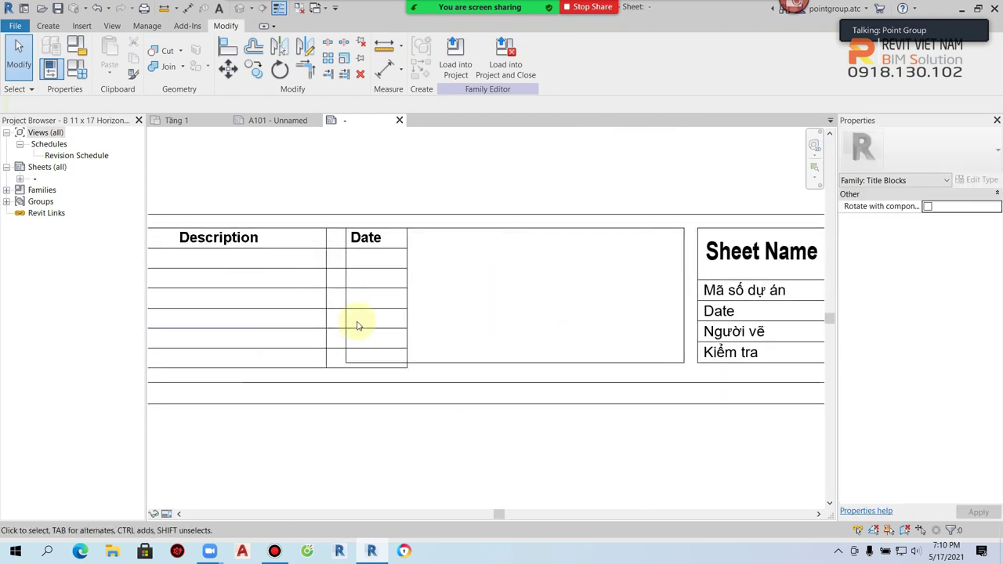
{"action": "left_click", "coordinate": [347, 263]}
{"action": "left_click_drag", "start_coordinate": [347, 263], "coordinate": [415, 270]}
{"action": "left_click", "coordinate": [466, 360]}
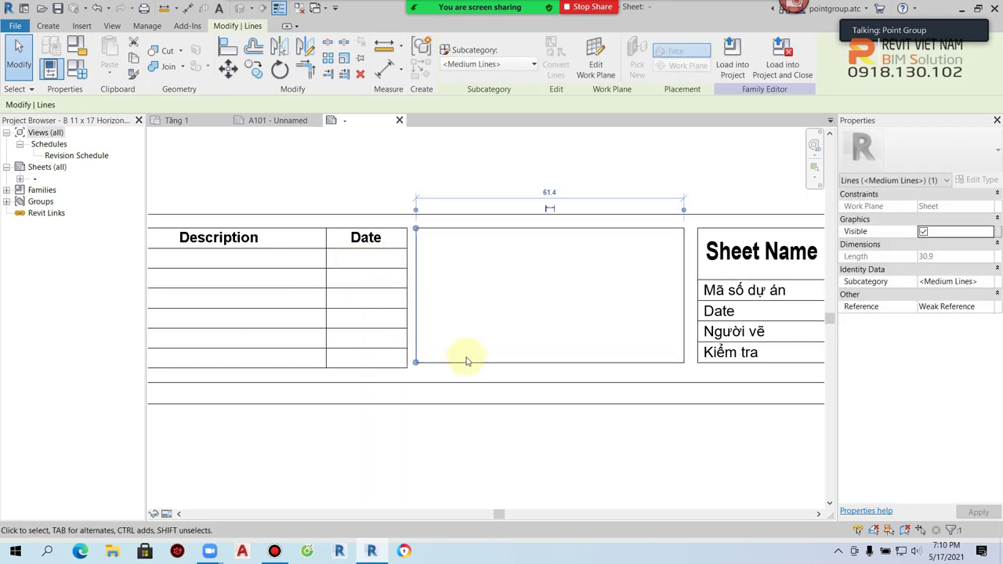
{"action": "left_click", "coordinate": [398, 354]}
{"action": "left_click", "coordinate": [524, 313]}
Run Match Type Properties (MA) using the owner name text as the source
{"action": "scroll", "coordinate": [527, 291], "scroll_direction": "up", "scroll_amount": 2}
{"action": "middle_click_drag", "start_coordinate": [527, 288], "coordinate": [381, 295]}
{"action": "left_click", "coordinate": [562, 305]}
{"action": "middle_click_drag", "start_coordinate": [570, 305], "coordinate": [620, 291]}
{"action": "left_click", "coordinate": [408, 397]}
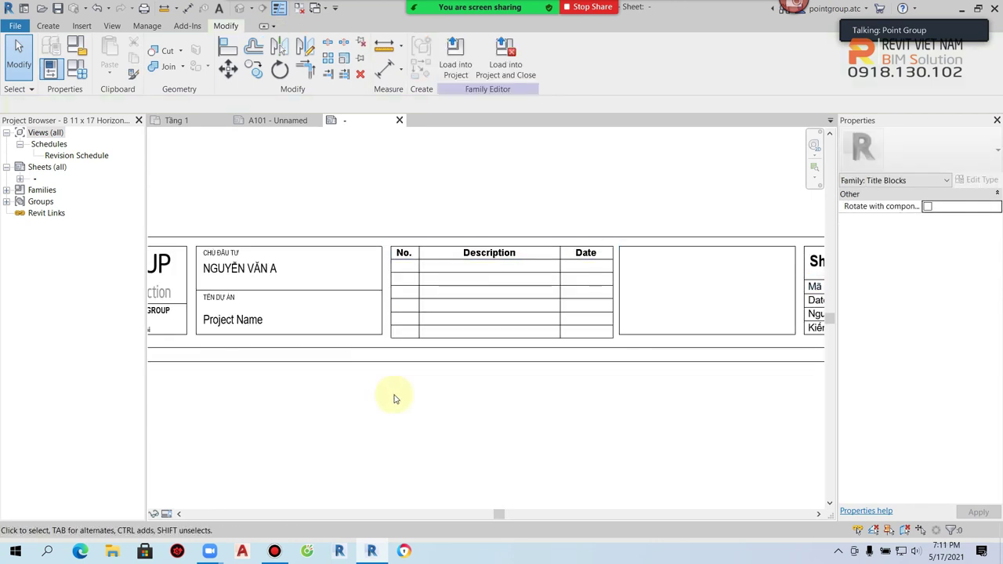
{"action": "key", "text": "a"}
{"action": "left_click", "coordinate": [230, 276]}
{"action": "scroll", "coordinate": [227, 302], "scroll_direction": "up", "scroll_amount": 2}
{"action": "scroll", "coordinate": [227, 304], "scroll_direction": "down", "scroll_amount": 2}
{"action": "middle_click_drag", "start_coordinate": [775, 314], "coordinate": [504, 316]}
{"action": "scroll", "coordinate": [504, 315], "scroll_direction": "up", "scroll_amount": 1}
{"action": "key", "text": "Escape"}
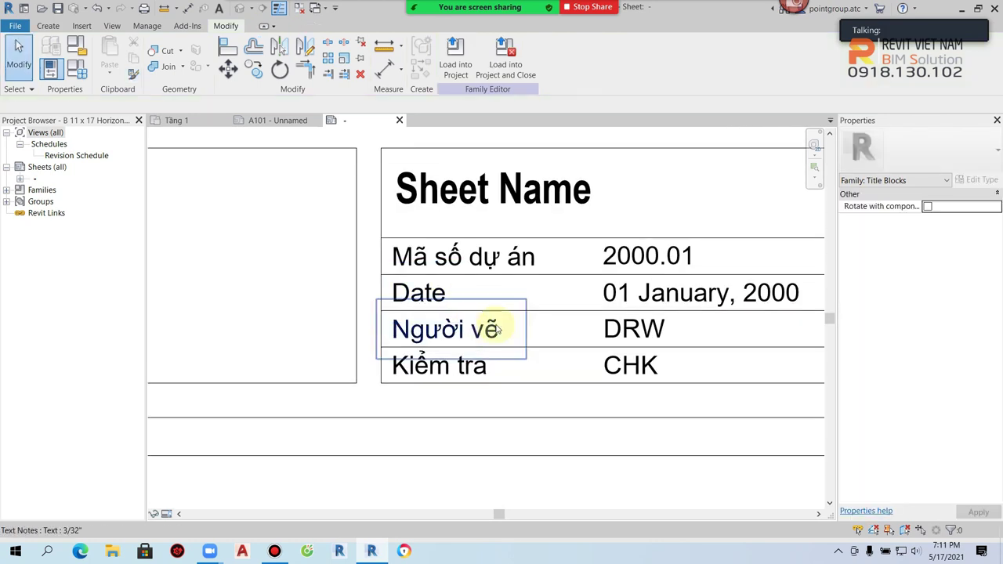
Look at the Kiểm tra caption's text type settings and close them unchanged
{"action": "left_click", "coordinate": [497, 335]}
{"action": "left_click", "coordinate": [979, 179]}
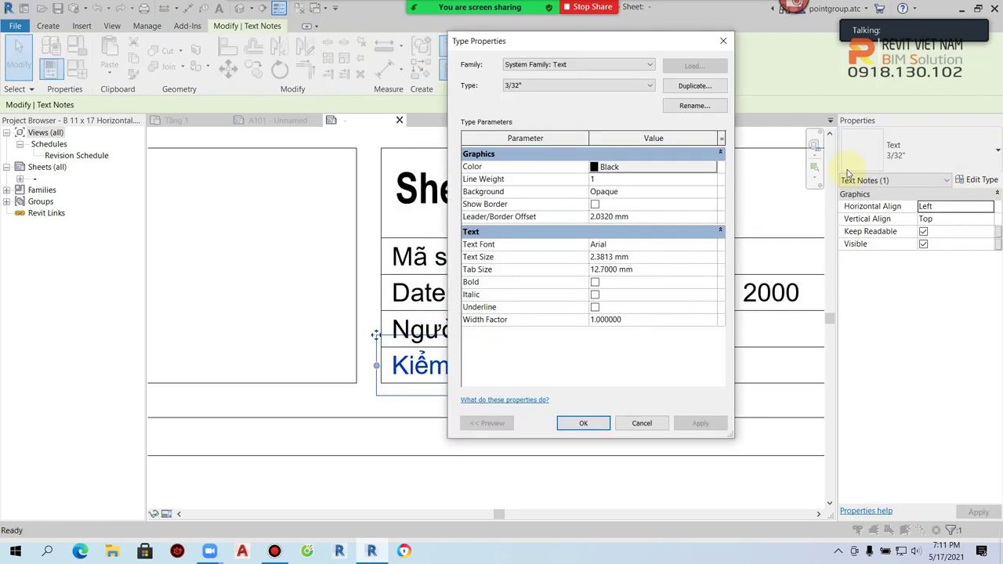
{"action": "left_click", "coordinate": [690, 106]}
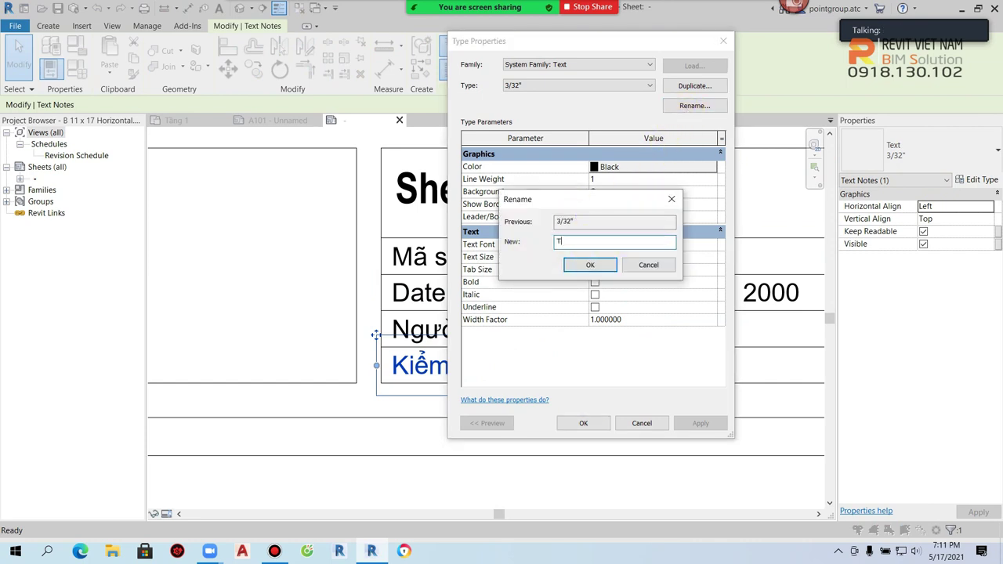
{"action": "key", "text": "Escape"}
{"action": "key", "text": "Escape"}
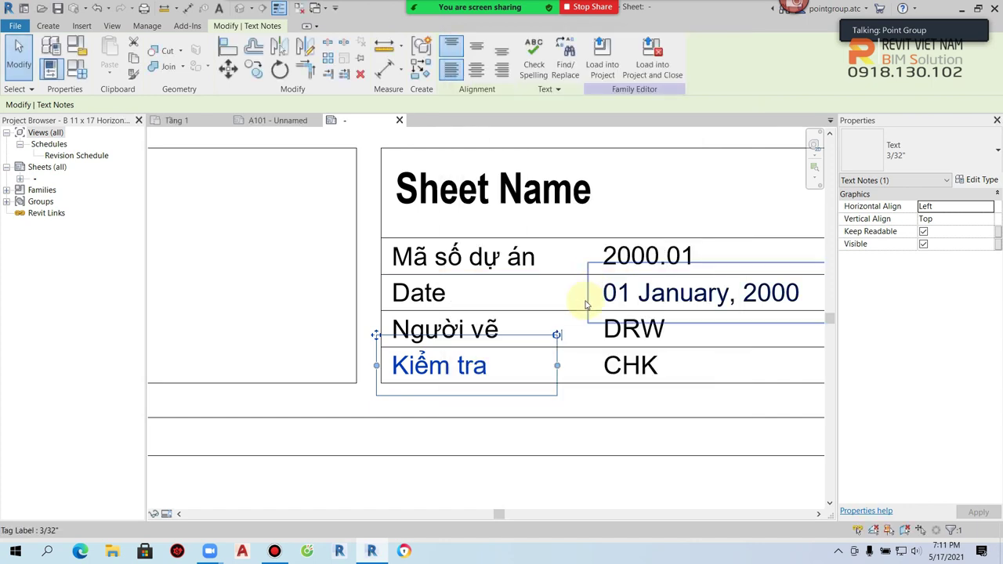
Set Mã số dự án, Date, Người vẽ and Kiểm tra notes to Text : T-1.8
{"action": "left_click", "coordinate": [454, 327]}
{"action": "left_click", "coordinate": [467, 364]}
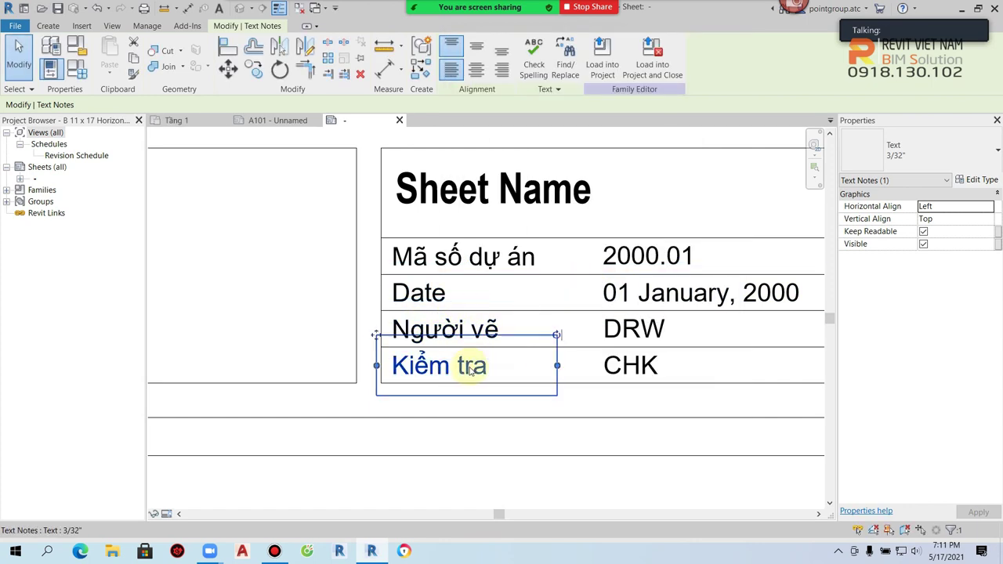
{"action": "right_click", "coordinate": [469, 366]}
{"action": "mouse_move", "coordinate": [521, 219]}
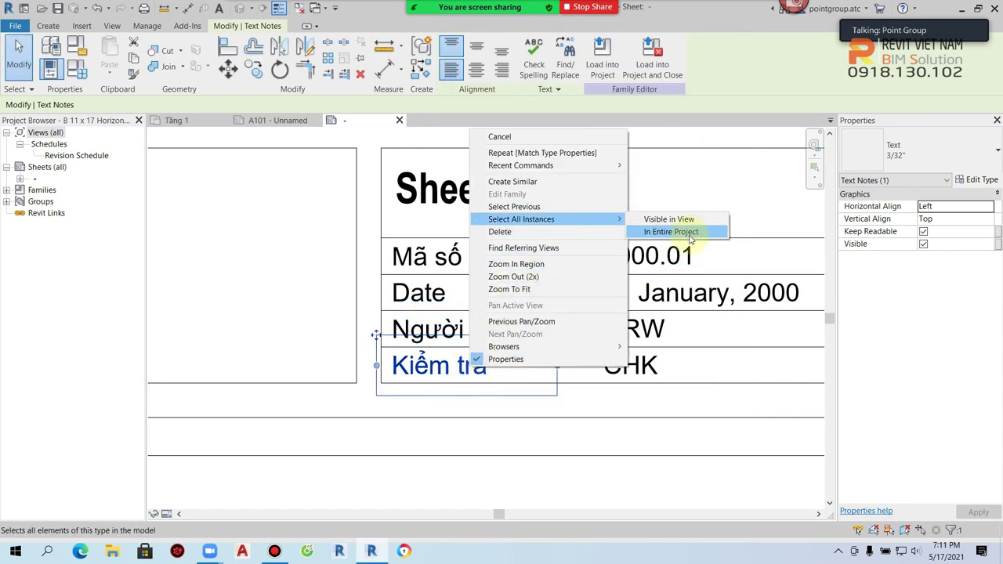
{"action": "left_click", "coordinate": [666, 219]}
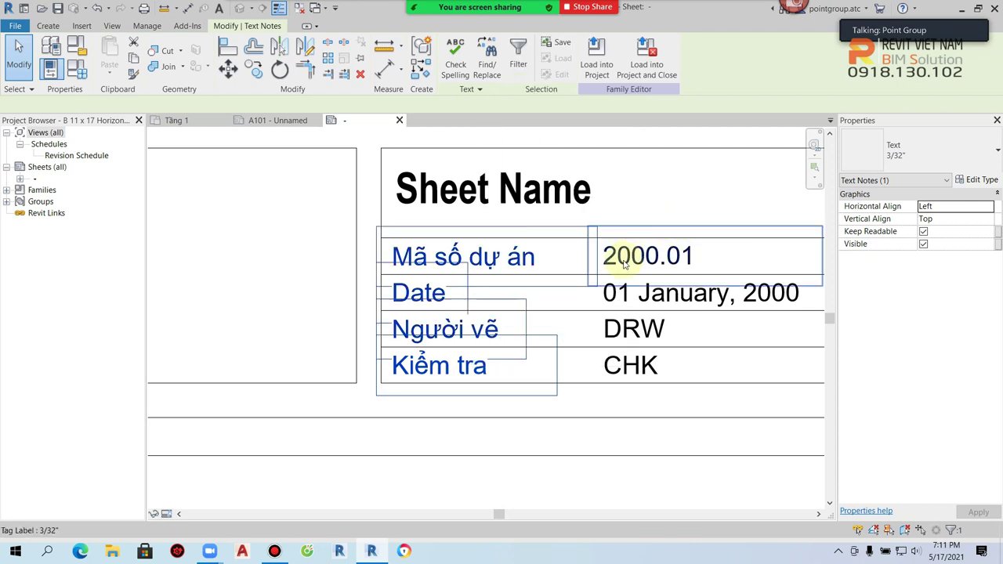
{"action": "left_click", "coordinate": [920, 162]}
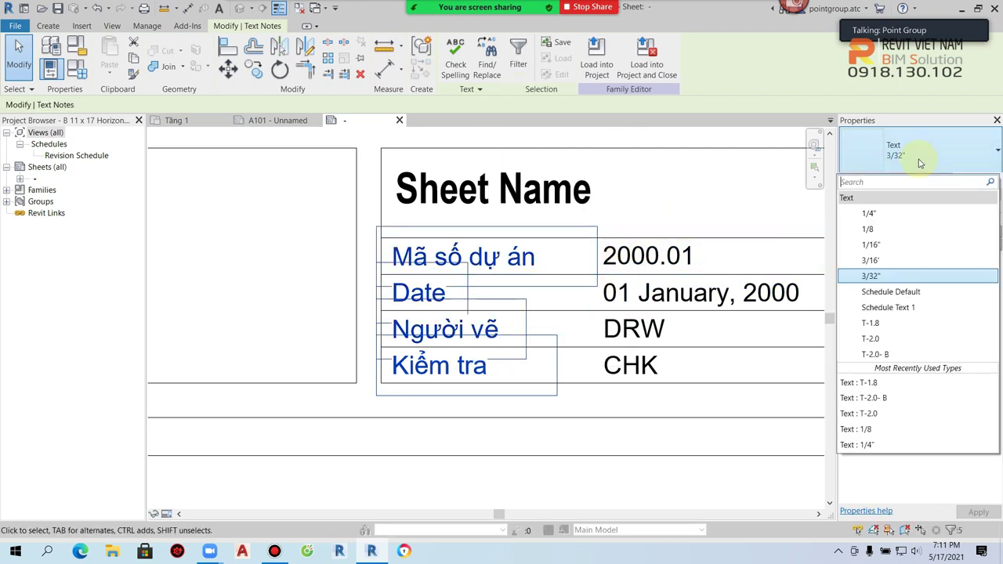
{"action": "left_click", "coordinate": [883, 323]}
{"action": "left_click", "coordinate": [615, 252]}
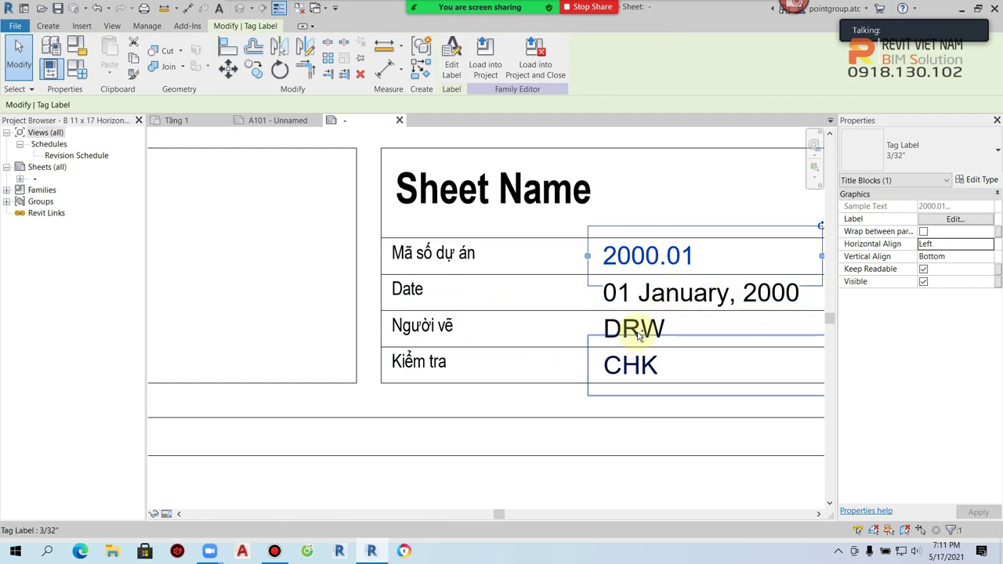
Select the 2000.01, DRW, CHK and date value labels, keeping the 3/32" type
{"action": "left_click", "coordinate": [639, 333], "text": "ctrl"}
{"action": "left_click", "coordinate": [752, 294], "text": "ctrl"}
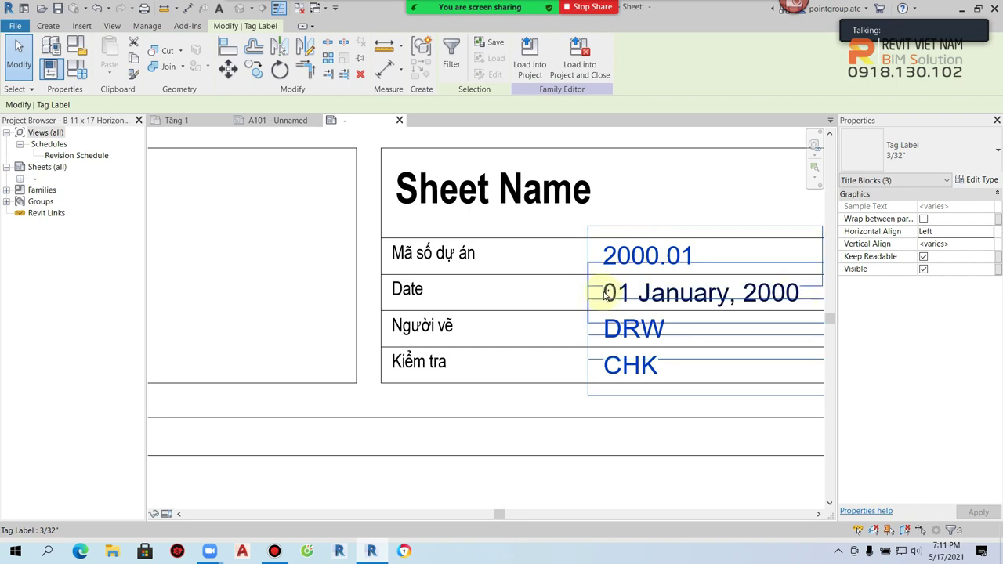
{"action": "left_click", "coordinate": [927, 167]}
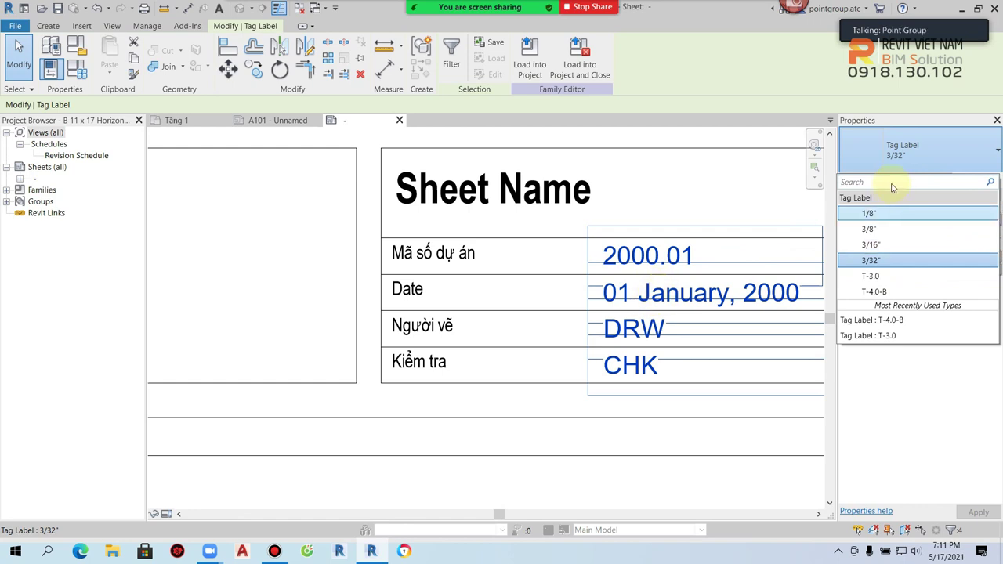
{"action": "left_click", "coordinate": [924, 153]}
Duplicate the label type as T-1.8 with 1.8 mm text and 0.8 width factor
{"action": "left_click", "coordinate": [979, 179]}
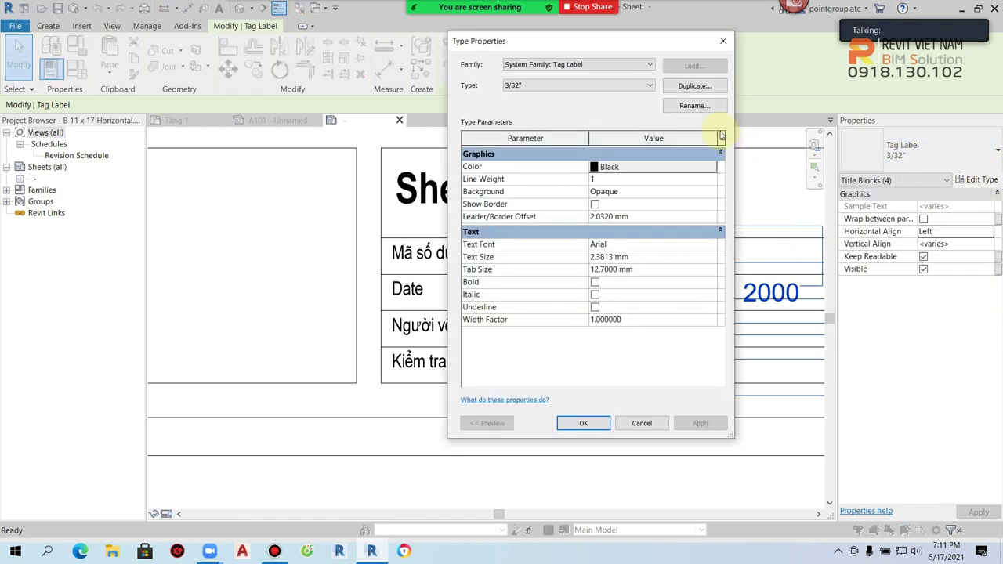
{"action": "left_click", "coordinate": [710, 86]}
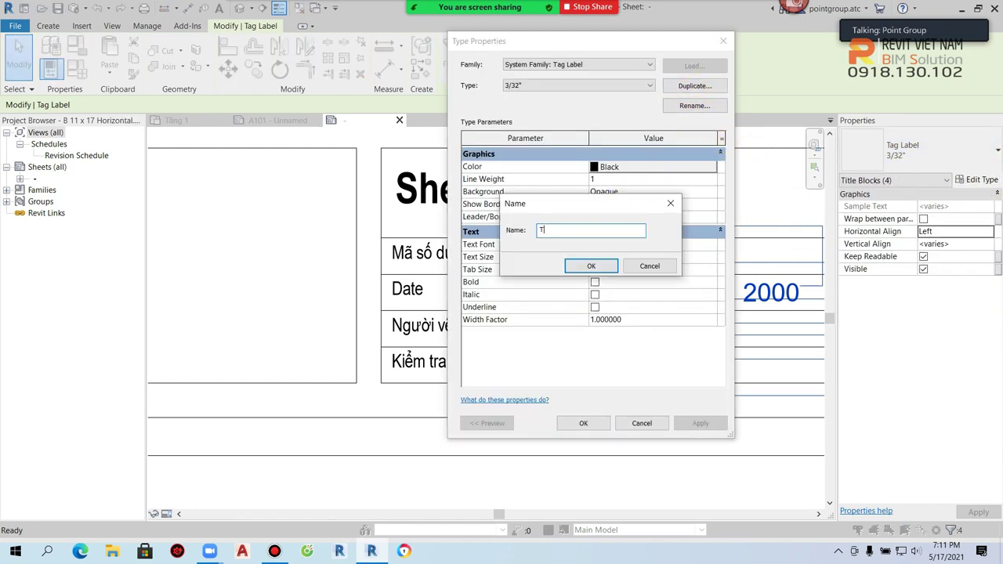
{"action": "left_click", "coordinate": [591, 265]}
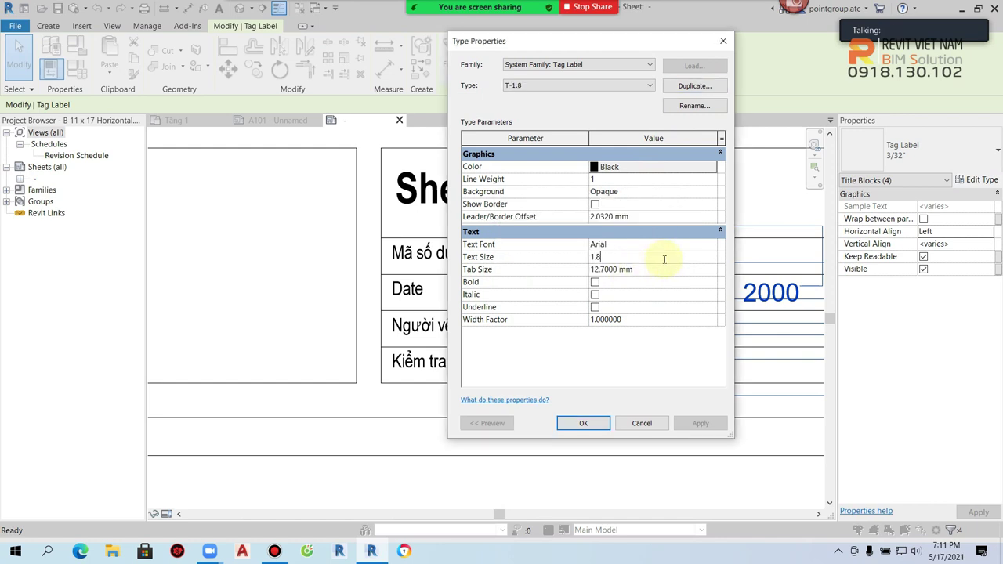
{"action": "type", "text": "0.8"}
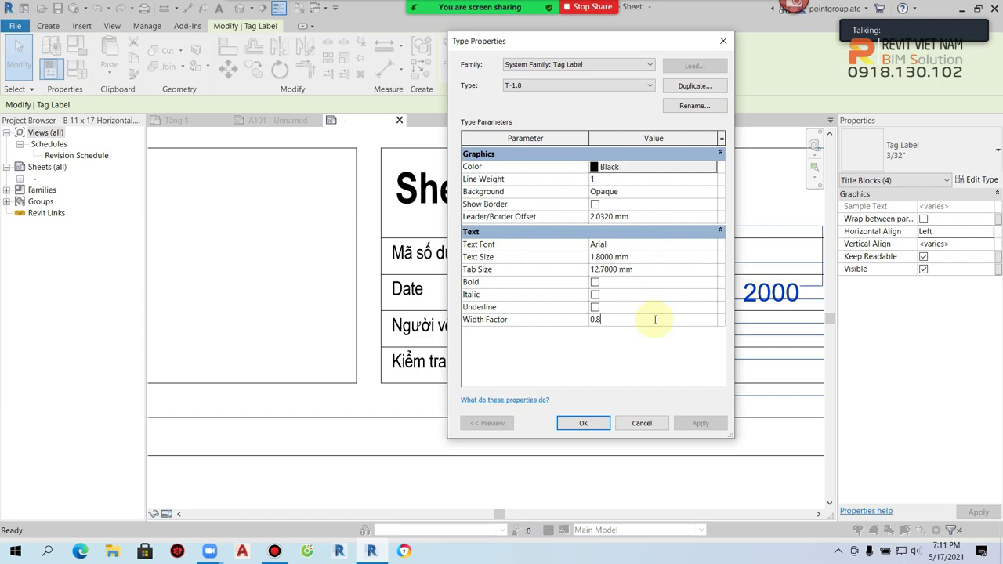
{"action": "left_click", "coordinate": [603, 423]}
{"action": "left_click", "coordinate": [586, 410]}
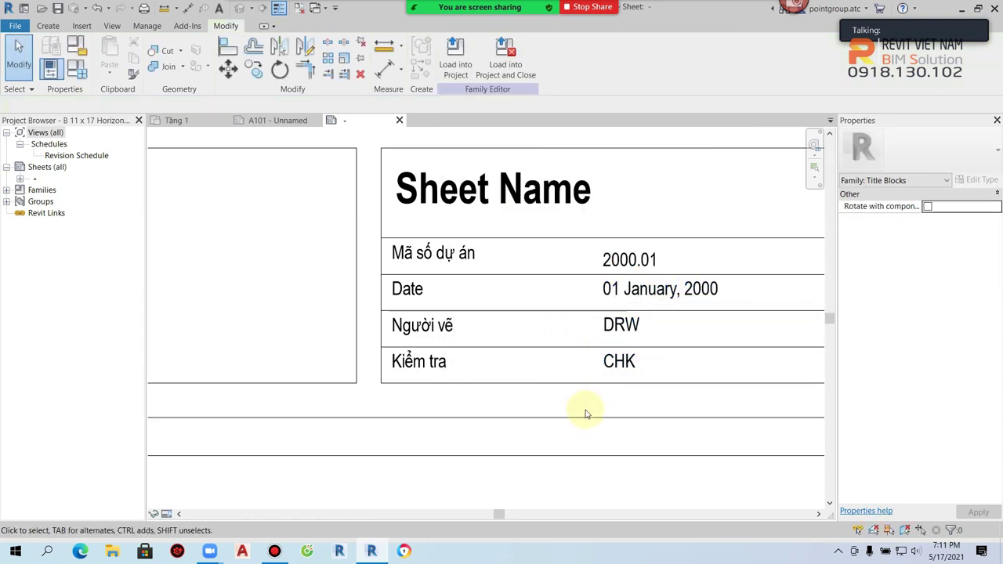
{"action": "scroll", "coordinate": [615, 395], "scroll_direction": "down", "scroll_amount": 2}
{"action": "middle_click_drag", "start_coordinate": [615, 396], "coordinate": [600, 336]}
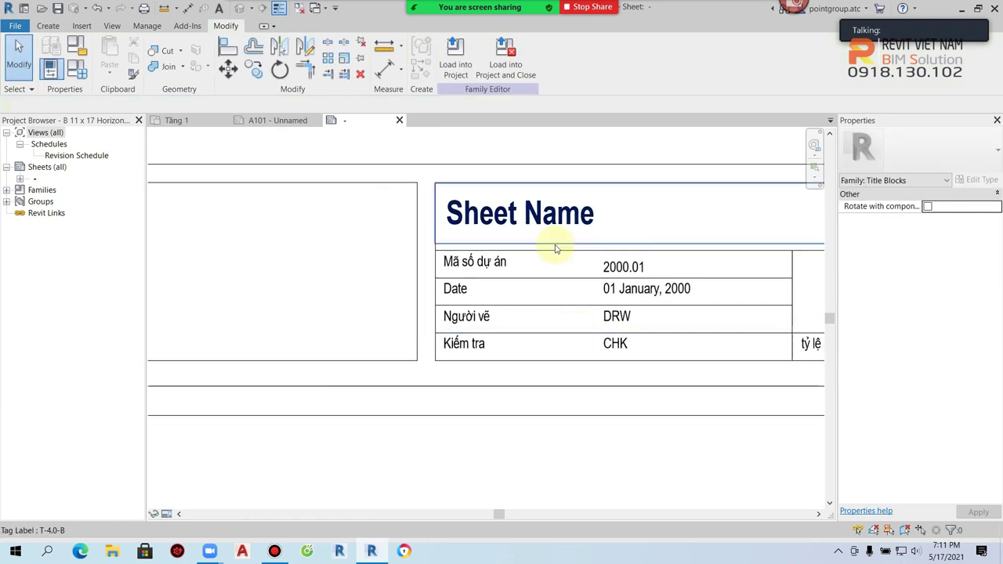
{"action": "left_click", "coordinate": [633, 267]}
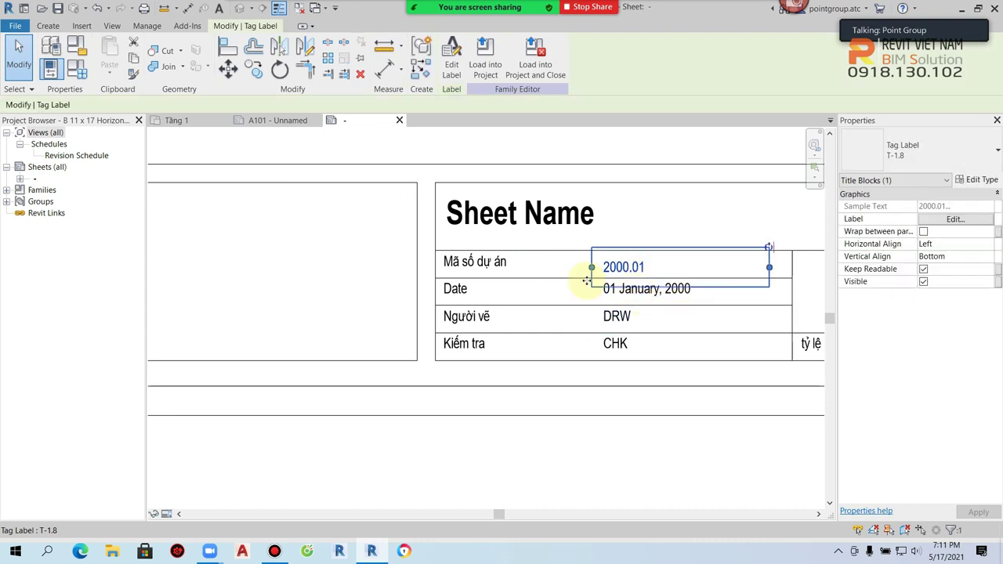
{"action": "key", "text": "Escape"}
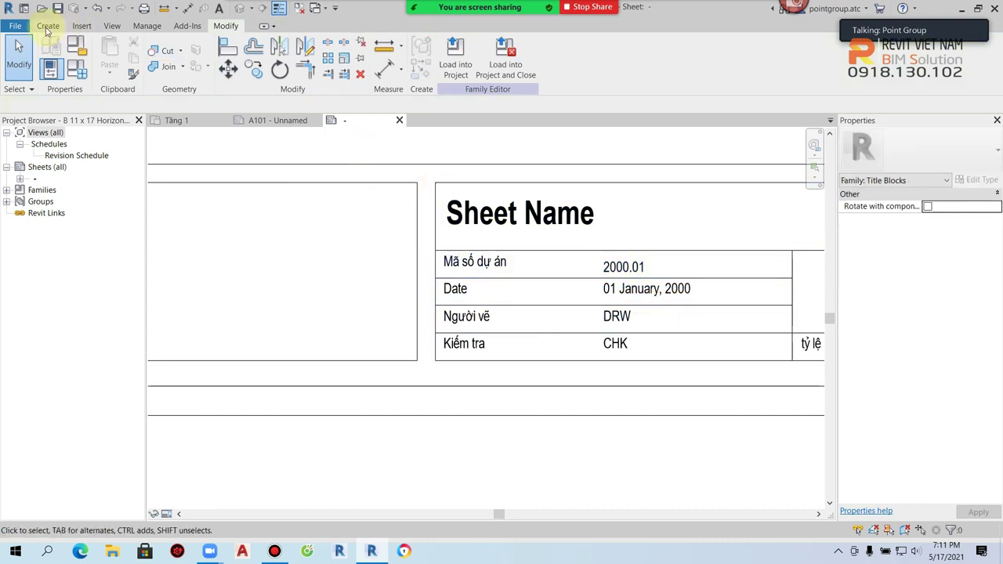
Draw two horizontal lines across the empty box to make three rows
{"action": "left_click", "coordinate": [102, 51]}
{"action": "left_click", "coordinate": [551, 250]}
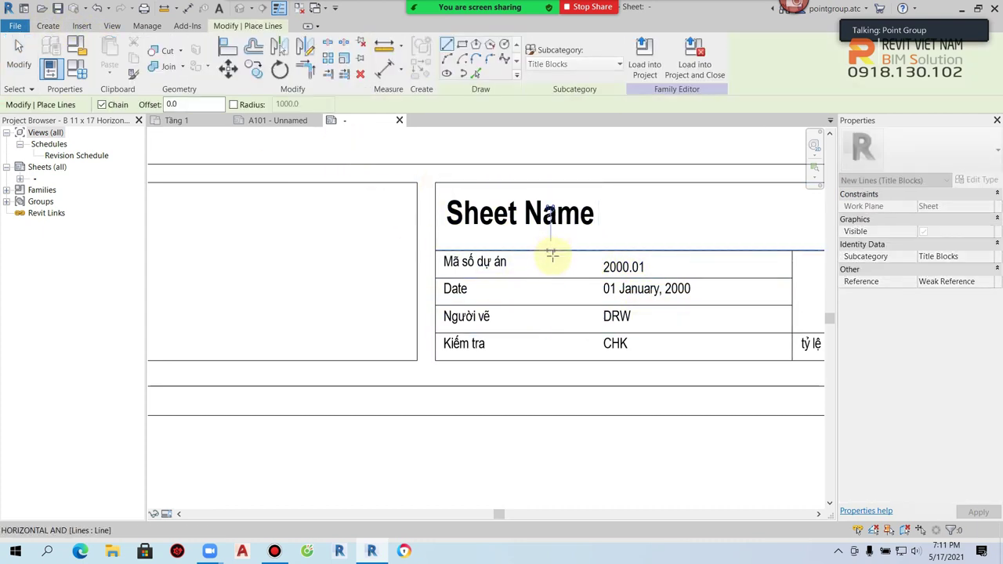
{"action": "key", "text": "Escape"}
{"action": "scroll", "coordinate": [487, 373], "scroll_direction": "down", "scroll_amount": 3}
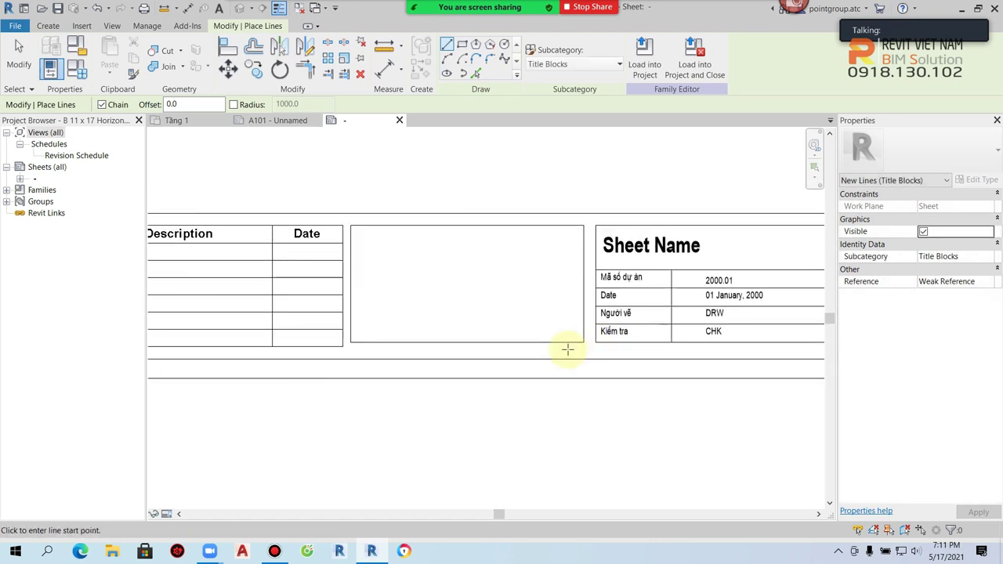
{"action": "left_click", "coordinate": [354, 263]}
{"action": "left_click", "coordinate": [584, 262]}
{"action": "key", "text": "Escape"}
{"action": "left_click", "coordinate": [352, 305]}
{"action": "left_click", "coordinate": [580, 304]}
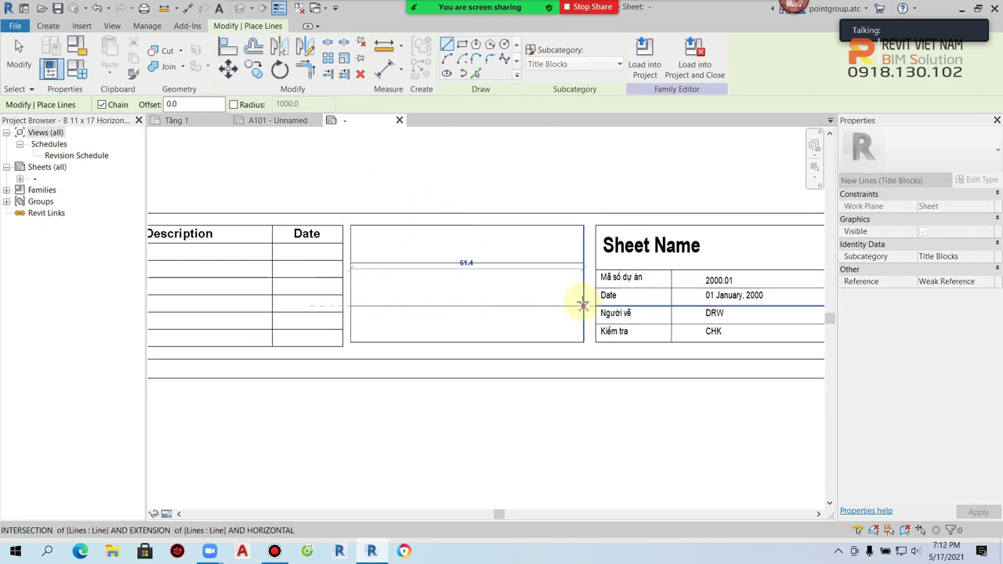
{"action": "key", "text": "Escape"}
{"action": "key", "text": "Escape"}
Copy the Mã số dự án text note into the box's top row
{"action": "scroll", "coordinate": [533, 302], "scroll_direction": "up", "scroll_amount": 1}
{"action": "scroll", "coordinate": [448, 306], "scroll_direction": "up", "scroll_amount": 2}
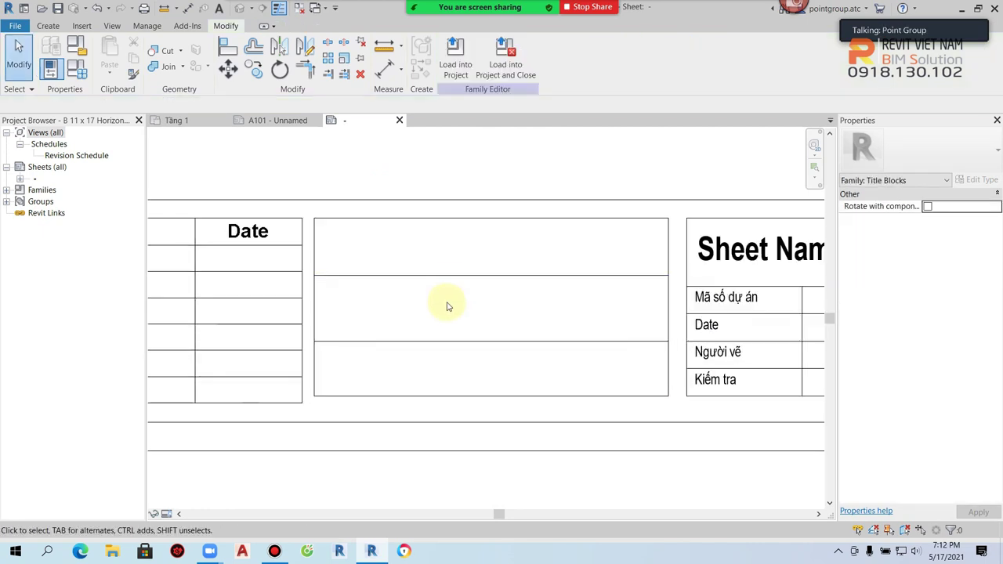
{"action": "left_click", "coordinate": [716, 310]}
{"action": "key", "text": "c"}
{"action": "left_click", "coordinate": [683, 288]}
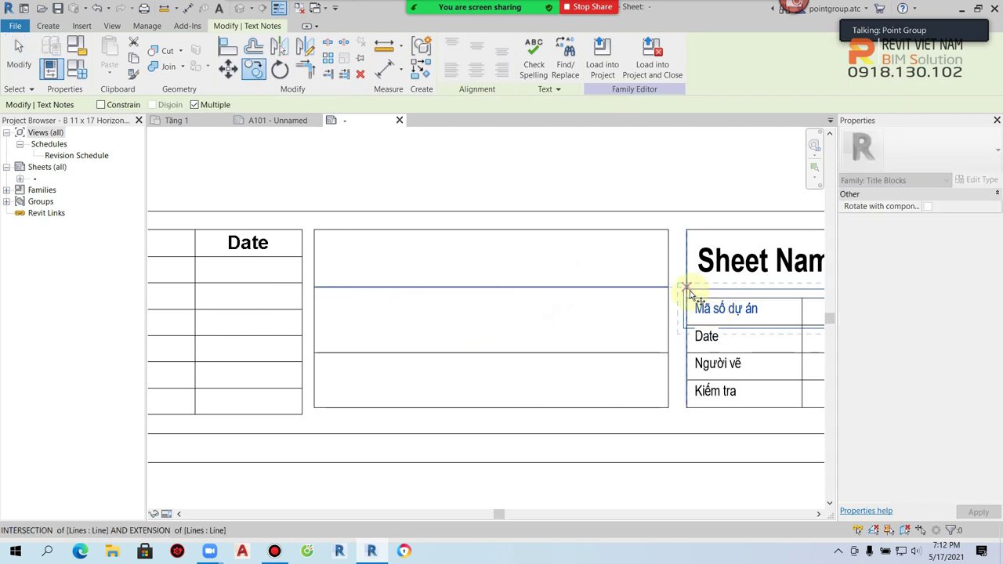
{"action": "left_click", "coordinate": [314, 231]}
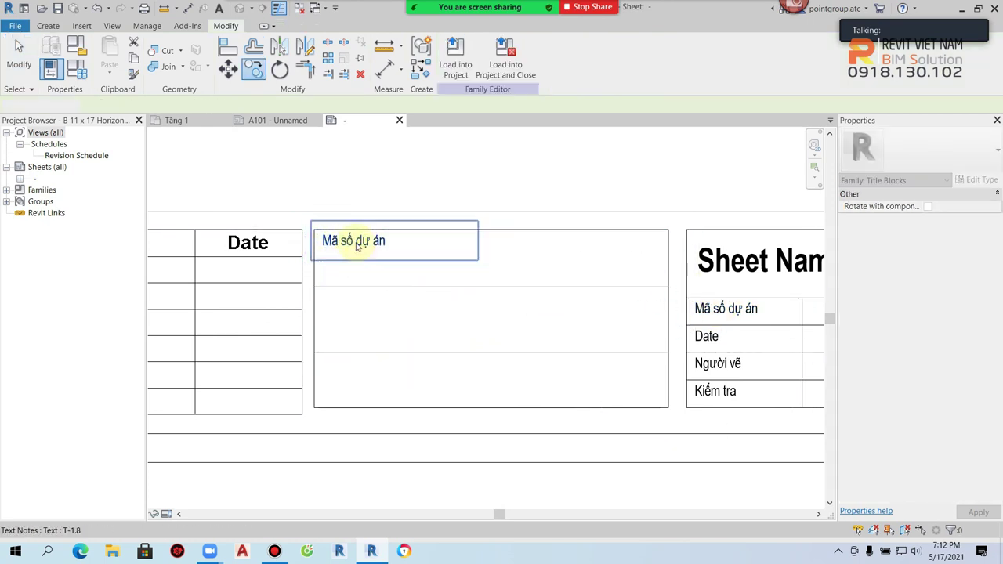
Retype the copied heading in the top row as GIÁM ĐỐC:
{"action": "double_click", "coordinate": [345, 241]}
{"action": "key", "text": "BackSpace"}
{"action": "type", "text": "GIÁM ĐÓC:"}
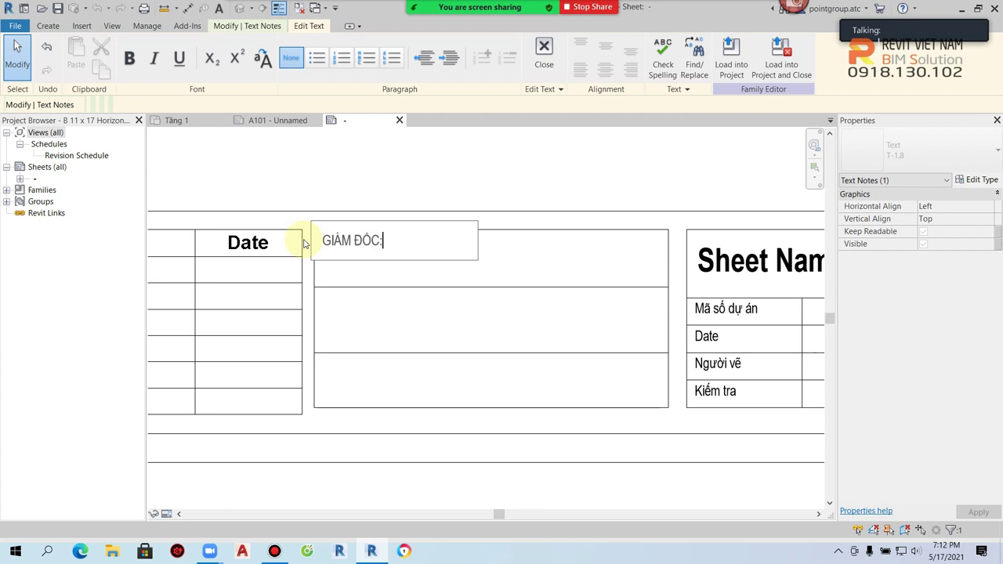
{"action": "left_click", "coordinate": [401, 271]}
Copy the GIÁM ĐỐC: note one row down into the second row
{"action": "key", "text": "c"}
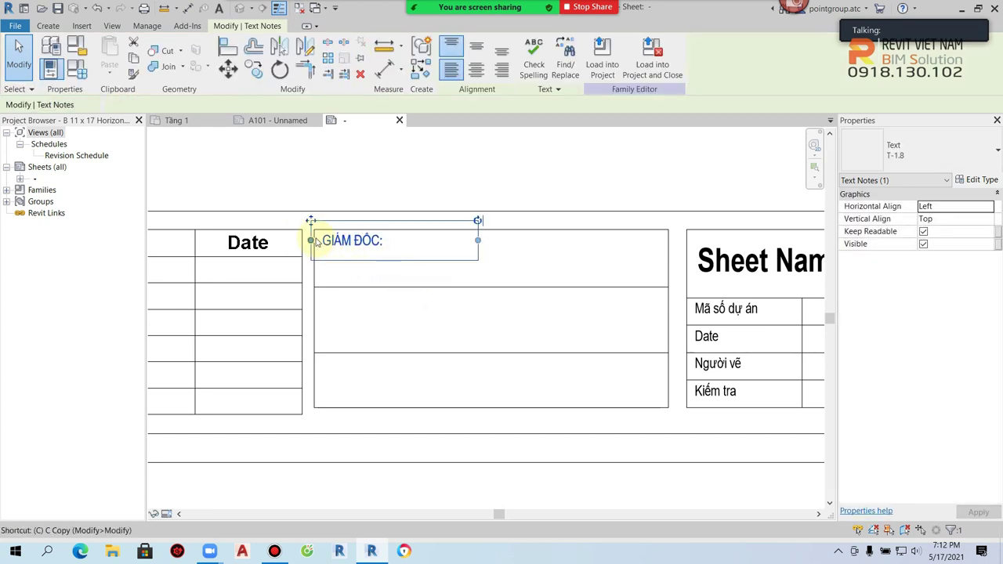
{"action": "key", "text": "o"}
{"action": "left_click", "coordinate": [313, 231]}
{"action": "left_click", "coordinate": [313, 288]}
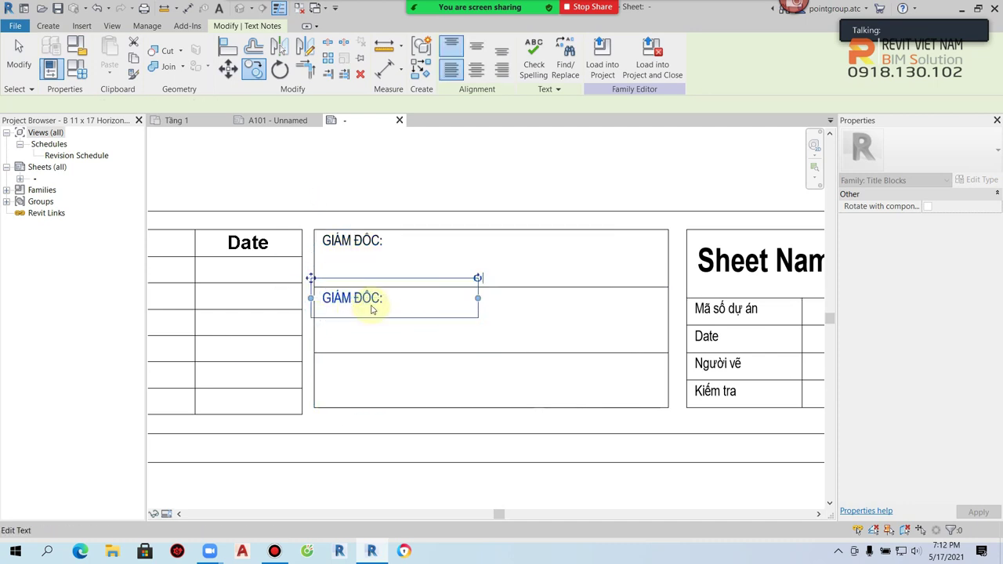
{"action": "key", "text": "Escape"}
{"action": "key", "text": "Escape"}
Dimension the box's row lines from bottom to top and set them equal (EQ)
{"action": "key", "text": "i"}
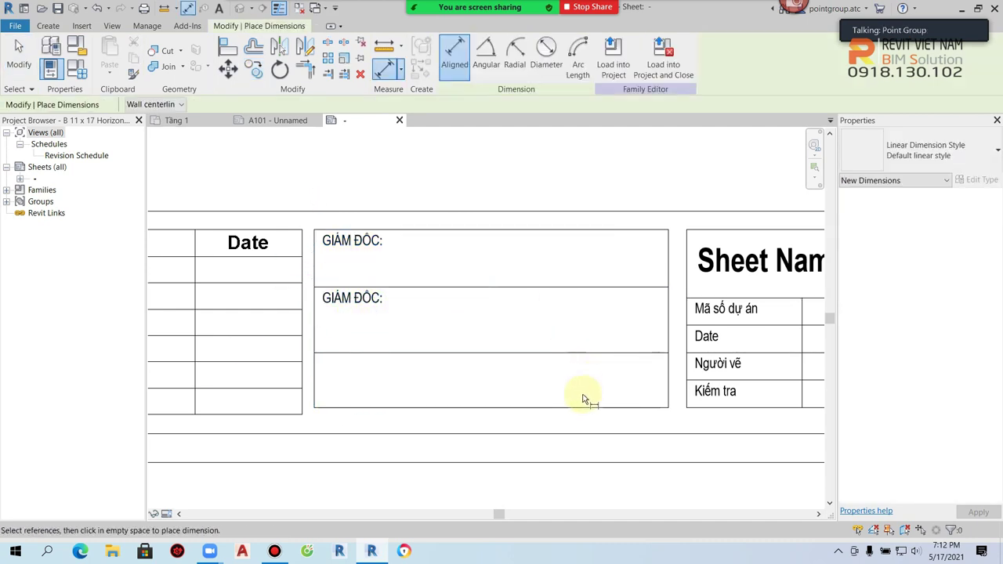
{"action": "left_click", "coordinate": [575, 408]}
{"action": "left_click", "coordinate": [580, 356]}
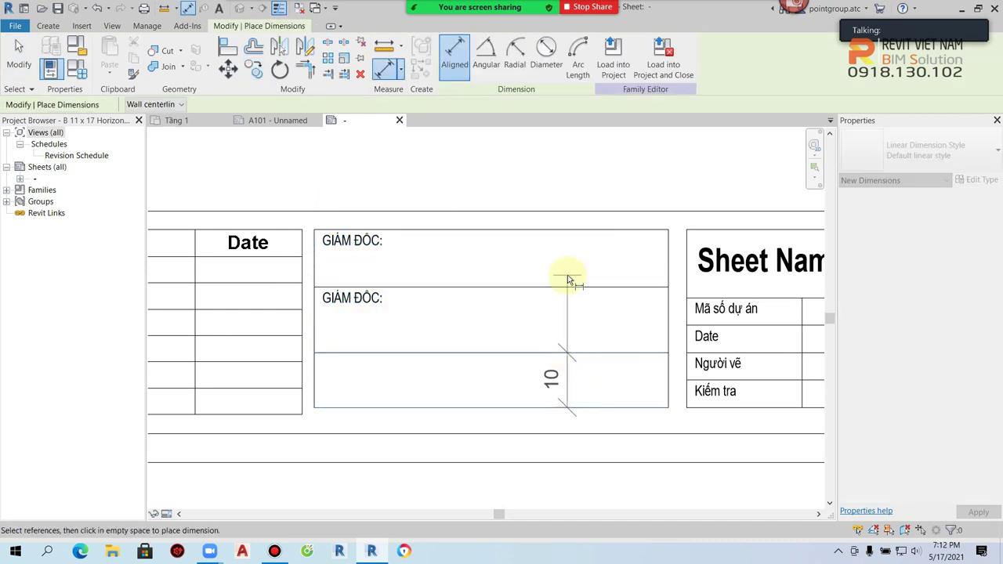
{"action": "left_click", "coordinate": [571, 282]}
{"action": "key", "text": "Escape"}
{"action": "left_click", "coordinate": [573, 381]}
{"action": "left_click", "coordinate": [613, 59]}
{"action": "left_click", "coordinate": [558, 287]}
{"action": "left_click", "coordinate": [539, 230]}
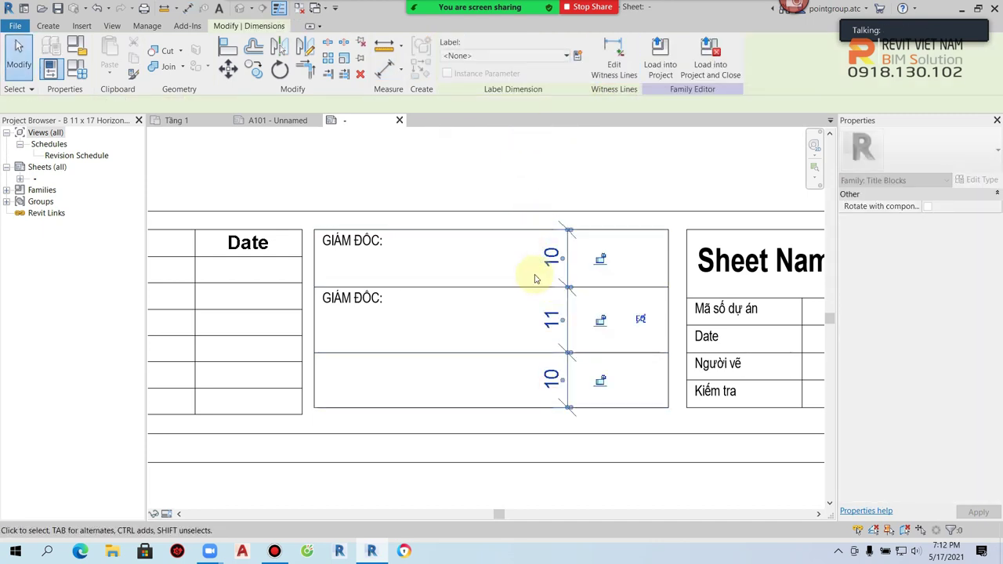
{"action": "left_click", "coordinate": [636, 323]}
{"action": "left_click", "coordinate": [640, 320]}
{"action": "key", "text": "Escape"}
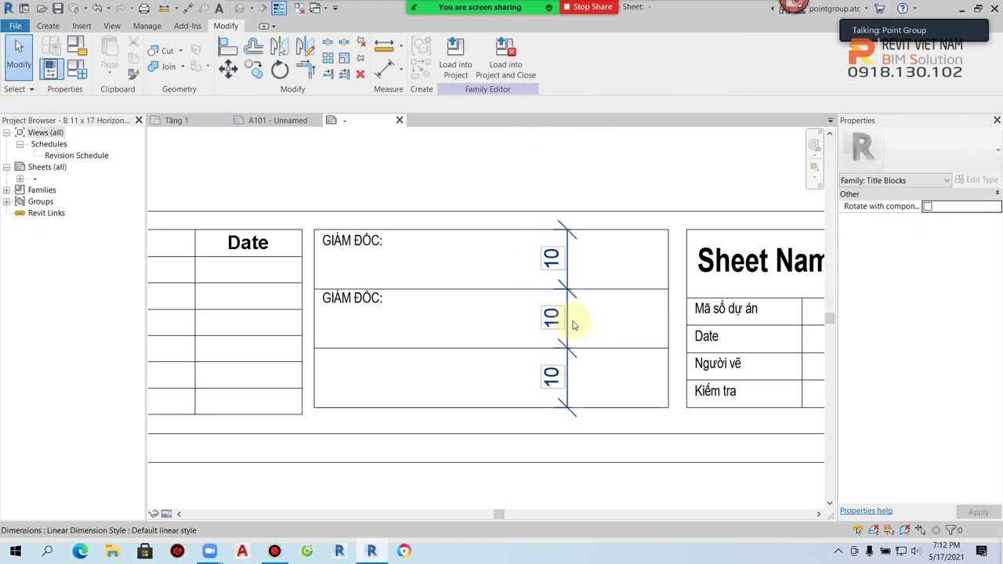
Nudge the second GIÁM ĐỐC: caption slightly lower in its row
{"action": "left_click", "coordinate": [345, 302]}
{"action": "scroll", "coordinate": [338, 304], "scroll_direction": "up", "scroll_amount": 2}
{"action": "left_click_drag", "start_coordinate": [299, 269], "coordinate": [291, 278]}
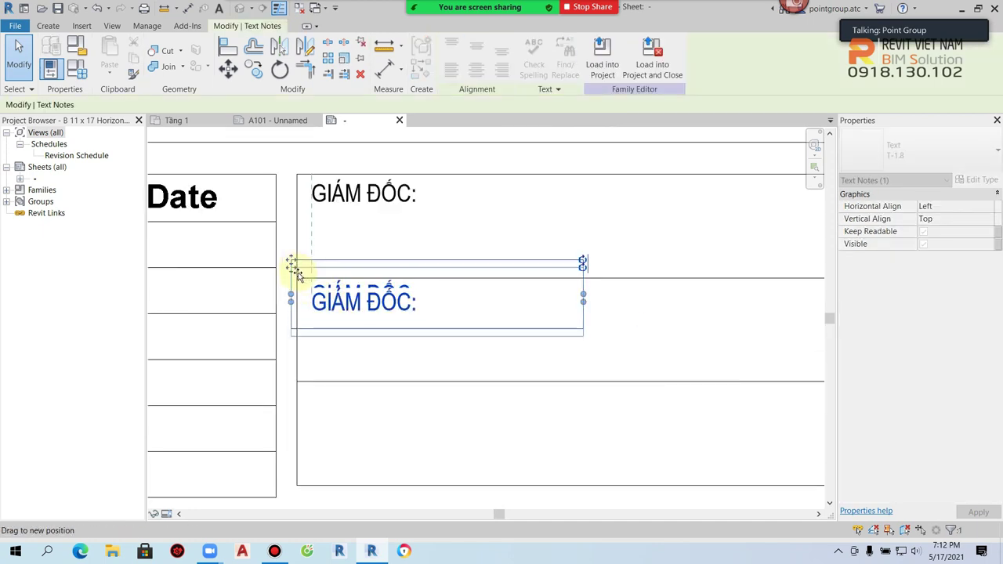
Change the second-row caption to CHỦ TRÌ and adjust its position
{"action": "double_click", "coordinate": [369, 301]}
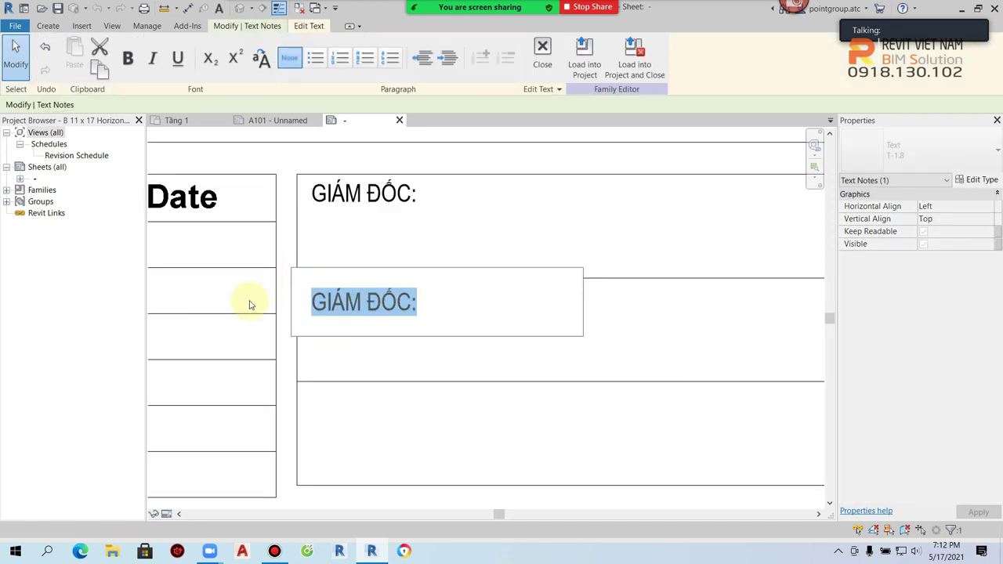
{"action": "key", "text": "Delete"}
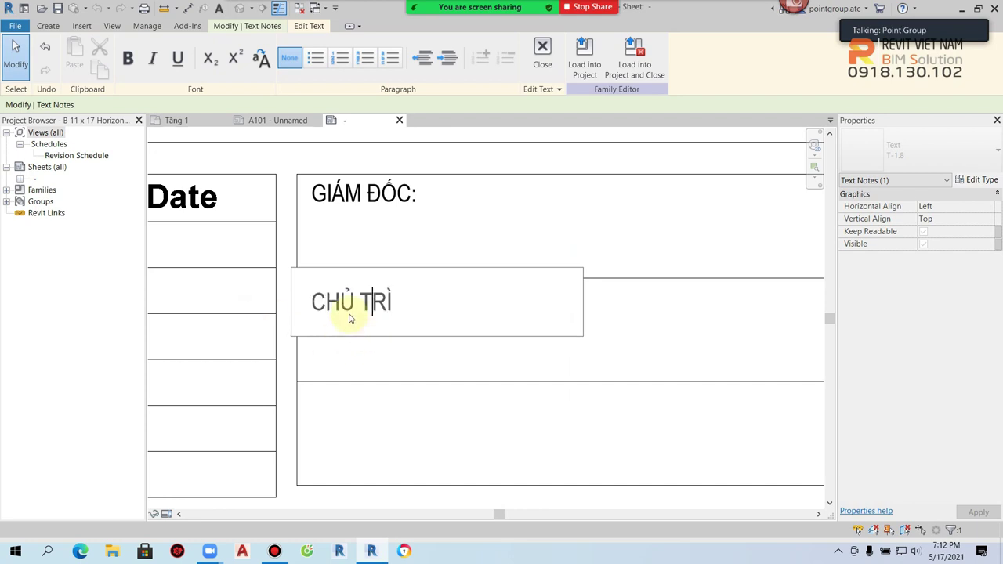
{"action": "key", "text": "Escape"}
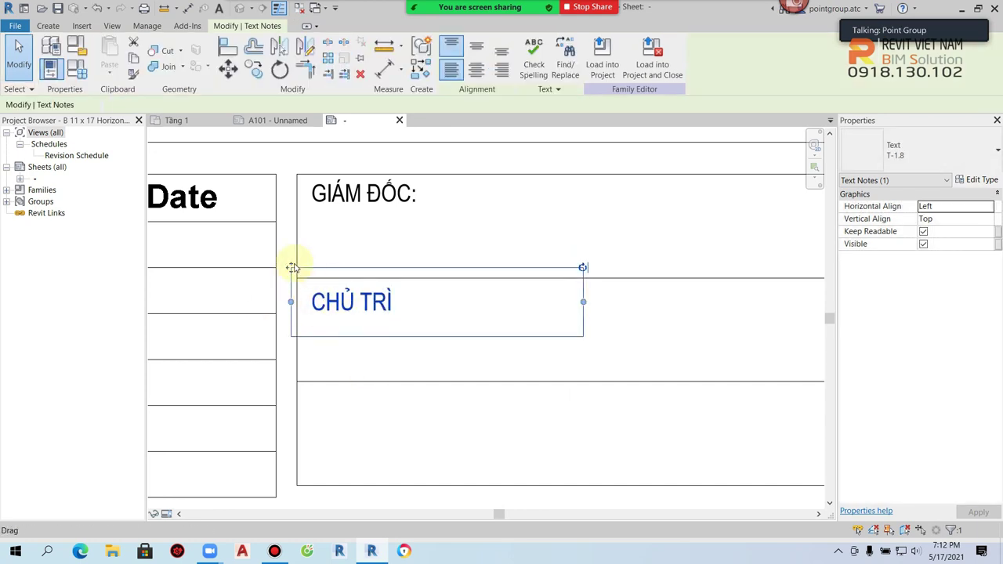
{"action": "left_click_drag", "start_coordinate": [291, 268], "coordinate": [290, 269]}
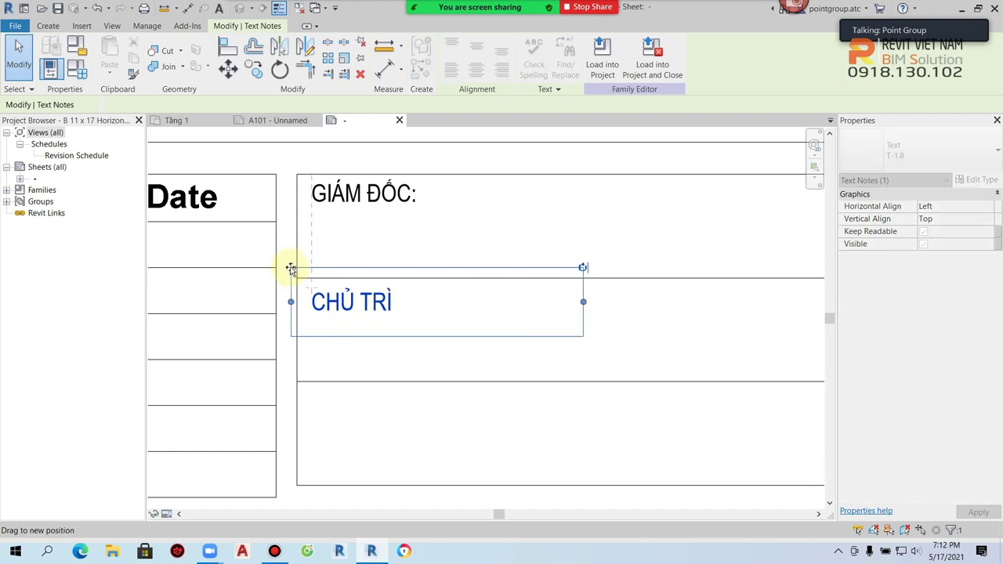
Copy the CHỦ TRÌ note into the third row and retype it as THIẾT KẾ:
{"action": "key", "text": "c"}
{"action": "key", "text": "o"}
{"action": "left_click", "coordinate": [293, 281]}
{"action": "left_click", "coordinate": [295, 384]}
{"action": "key", "text": "Escape"}
{"action": "key", "text": "Escape"}
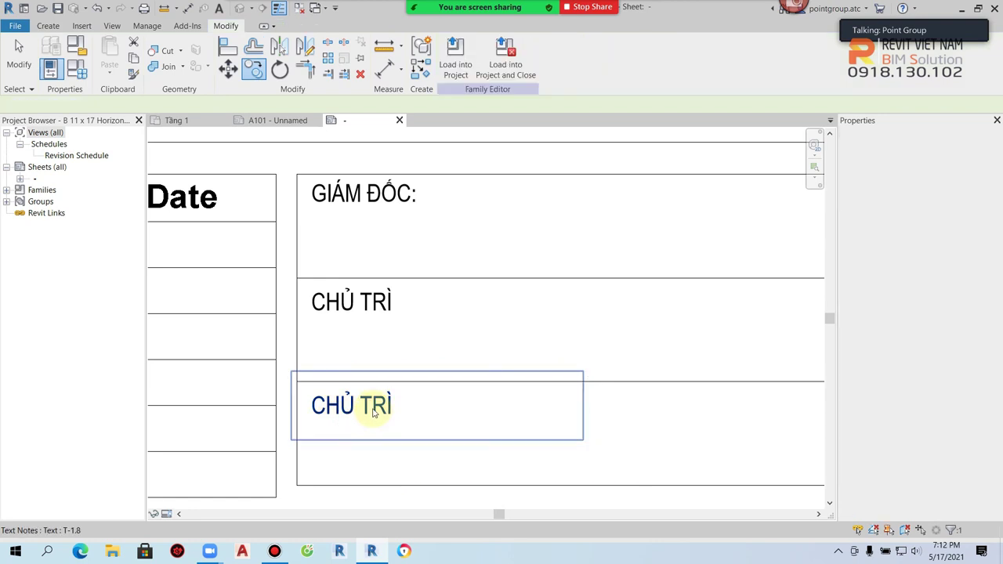
{"action": "double_click", "coordinate": [328, 407]}
{"action": "key", "text": "BackSpace"}
{"action": "type", "text": "THIẾT KẾ:"}
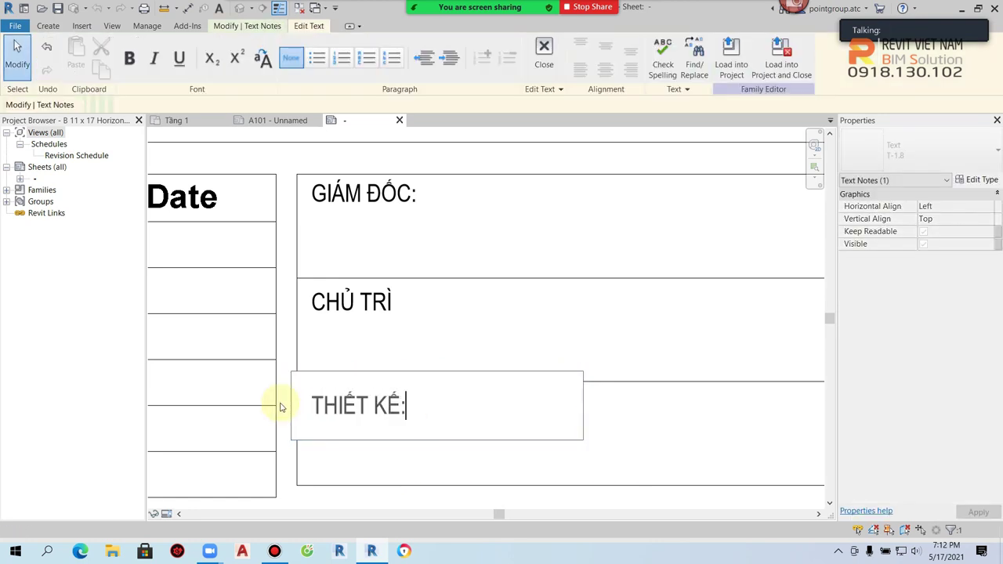
{"action": "left_click", "coordinate": [665, 439]}
Add a second THIẾT KẾ: caption beneath the first one in the bottom row
{"action": "middle_click_drag", "start_coordinate": [665, 439], "coordinate": [560, 400]}
{"action": "left_click", "coordinate": [559, 400]}
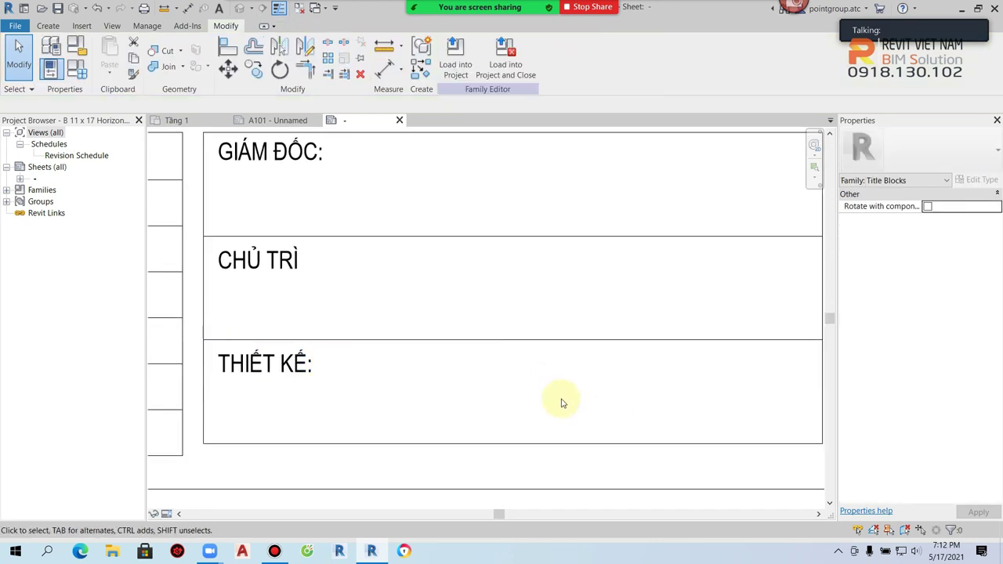
{"action": "left_click", "coordinate": [373, 372]}
{"action": "key", "text": "r"}
{"action": "key", "text": "o"}
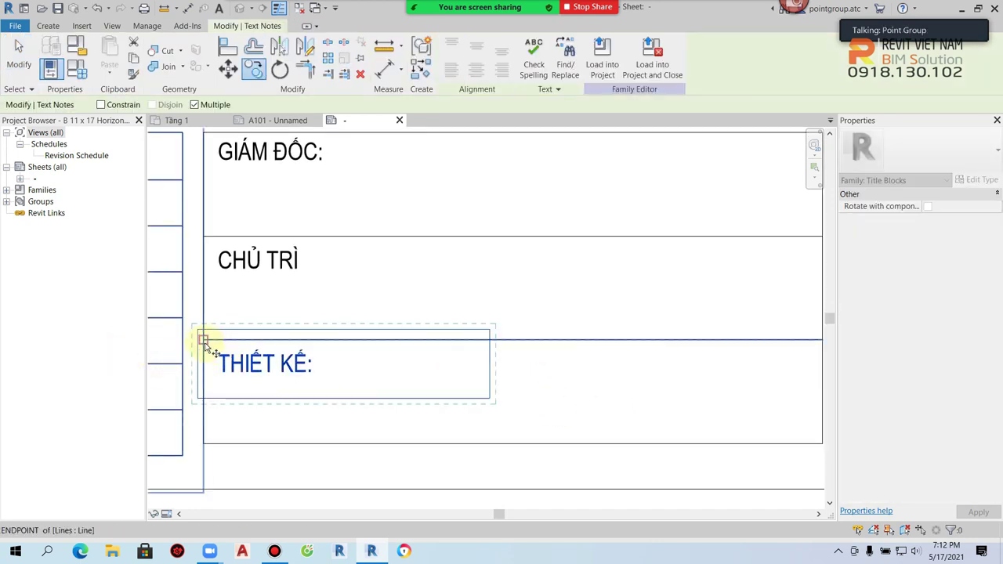
{"action": "key", "text": "Escape"}
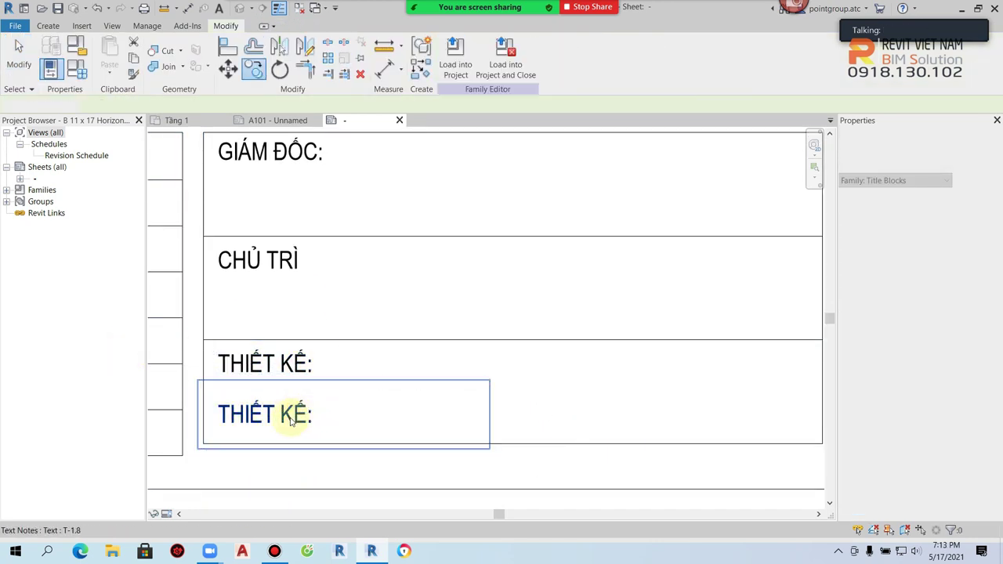
{"action": "scroll", "coordinate": [674, 395], "scroll_direction": "down", "scroll_amount": 3}
{"action": "left_click", "coordinate": [759, 409]}
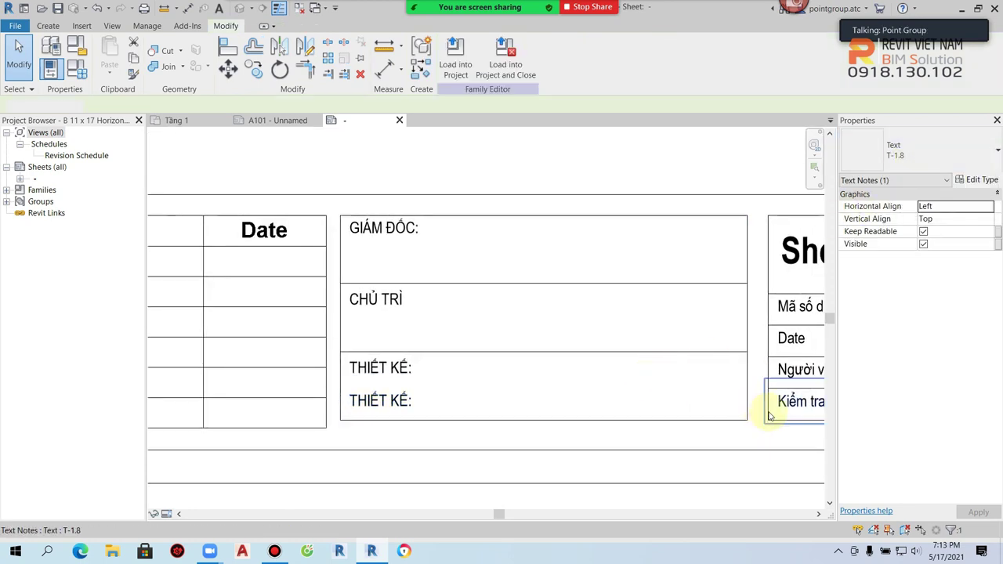
{"action": "left_click", "coordinate": [48, 26]}
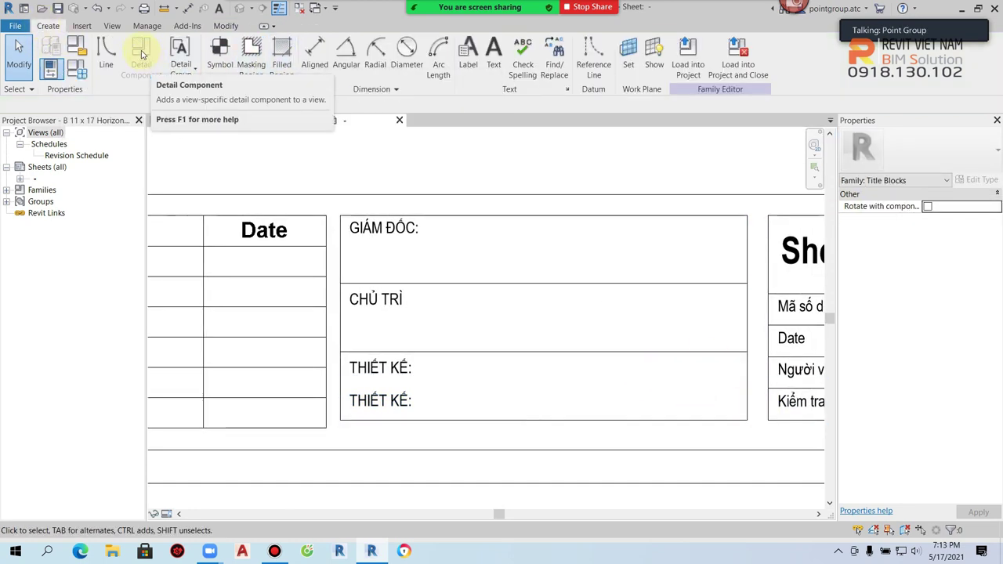
Draw a vertical divider line from the box's top edge to its bottom edge
{"action": "left_click", "coordinate": [103, 49]}
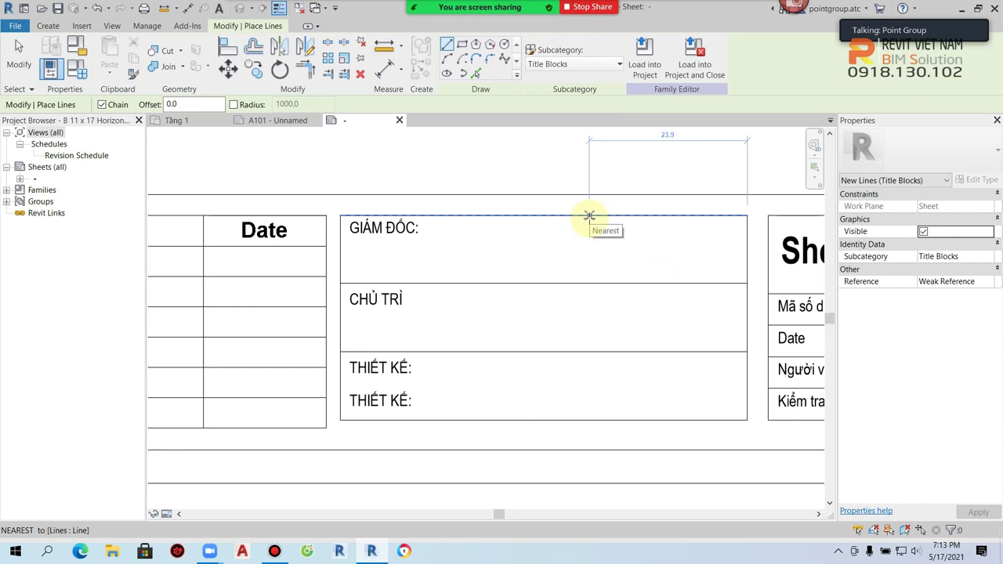
{"action": "left_click", "coordinate": [589, 216]}
{"action": "left_click", "coordinate": [591, 419]}
{"action": "key", "text": "Escape"}
{"action": "key", "text": "Escape"}
Turn the lower THIẾT KẾ: copy into a placeholder name and copy it into the CHỦ TRÌ row
{"action": "left_click", "coordinate": [397, 406]}
{"action": "double_click", "coordinate": [433, 403]}
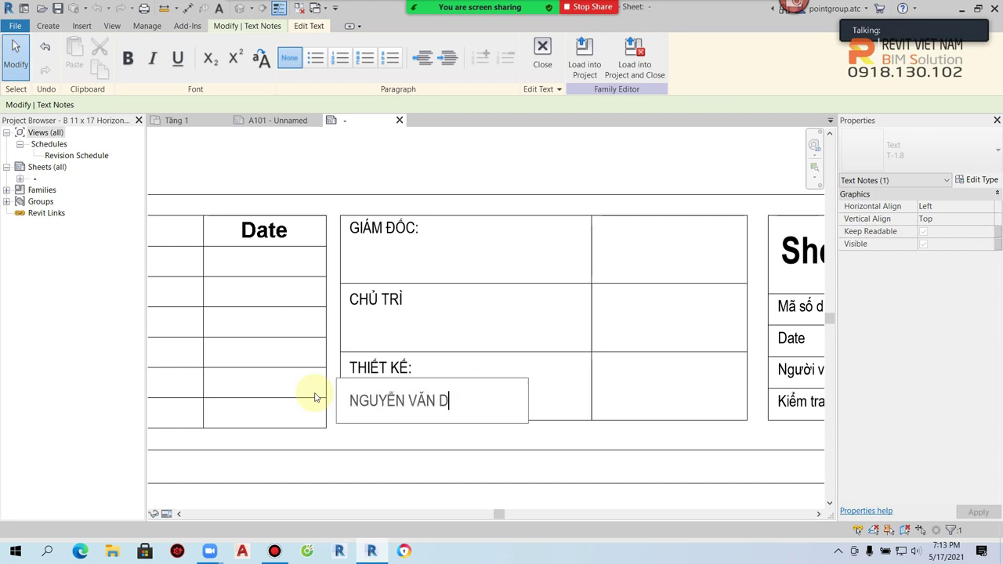
{"action": "left_click", "coordinate": [552, 396]}
{"action": "key", "text": "c"}
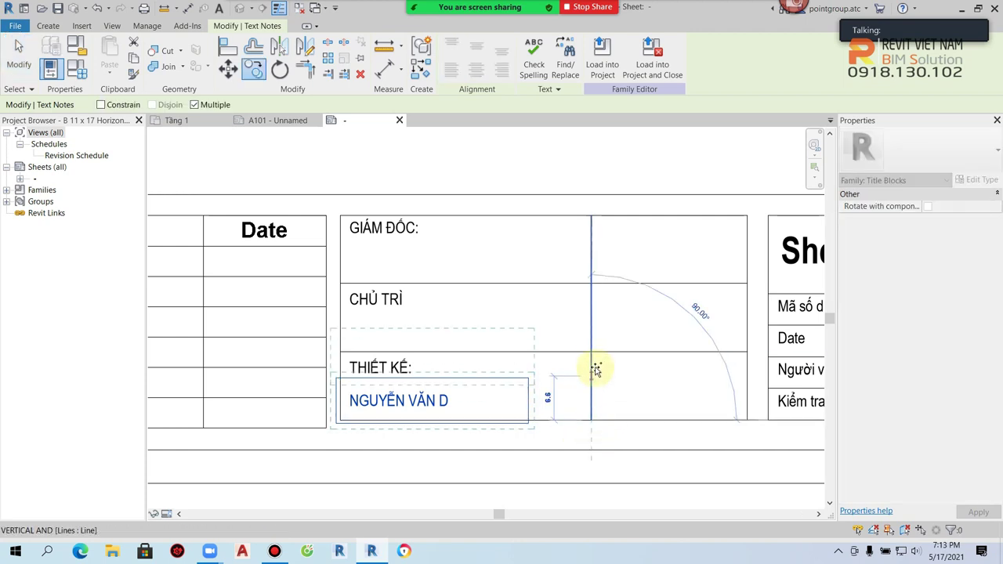
{"action": "left_click", "coordinate": [592, 355]}
{"action": "key", "text": "Escape"}
{"action": "left_click", "coordinate": [441, 336]}
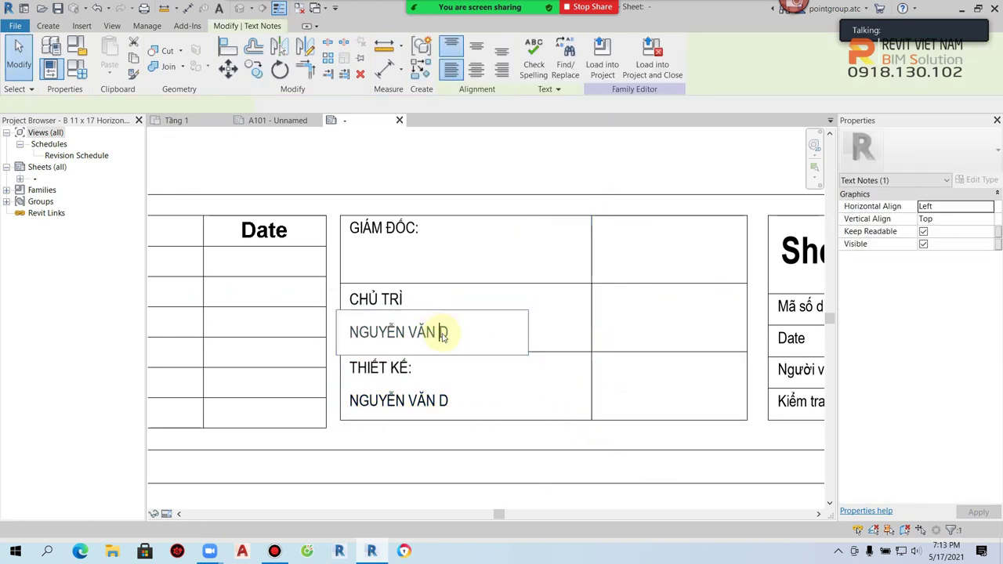
{"action": "double_click", "coordinate": [444, 333]}
{"action": "left_click", "coordinate": [578, 332]}
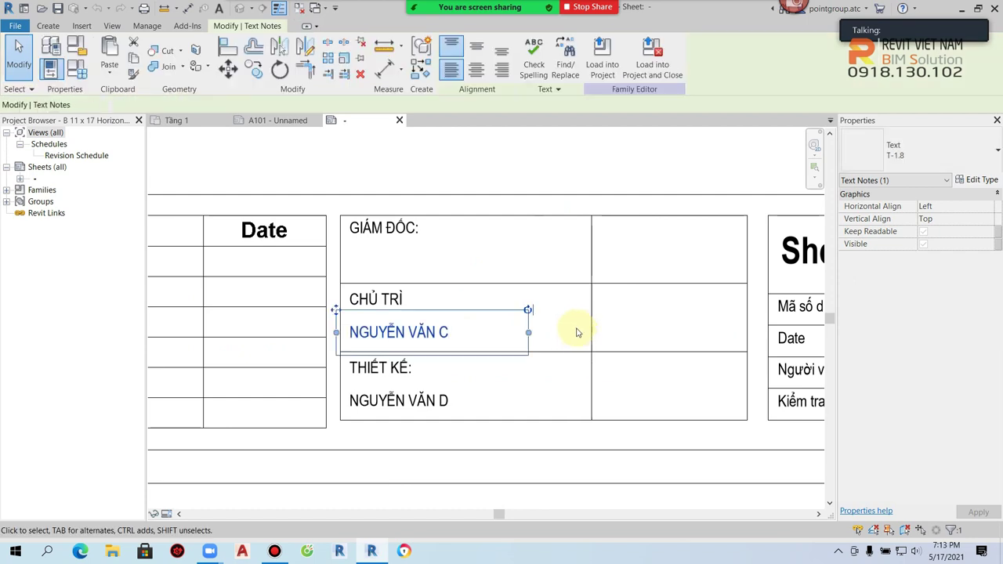
Copy the name up into the GIÁM ĐỐC row and edit its text
{"action": "left_click_drag", "start_coordinate": [586, 358], "coordinate": [593, 356]}
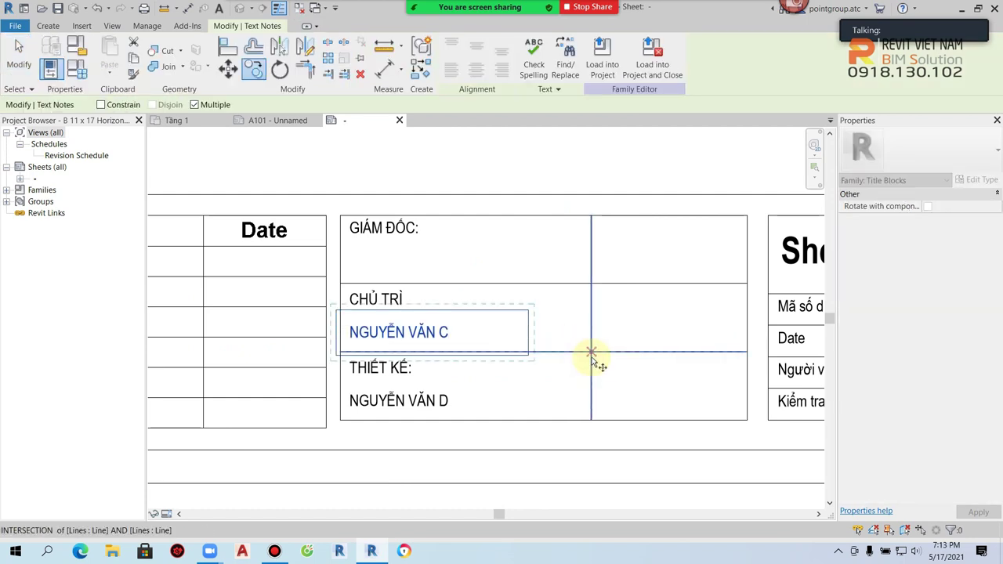
{"action": "left_click", "coordinate": [594, 285]}
{"action": "key", "text": "Escape"}
{"action": "left_click", "coordinate": [448, 265]}
{"action": "double_click", "coordinate": [447, 264]}
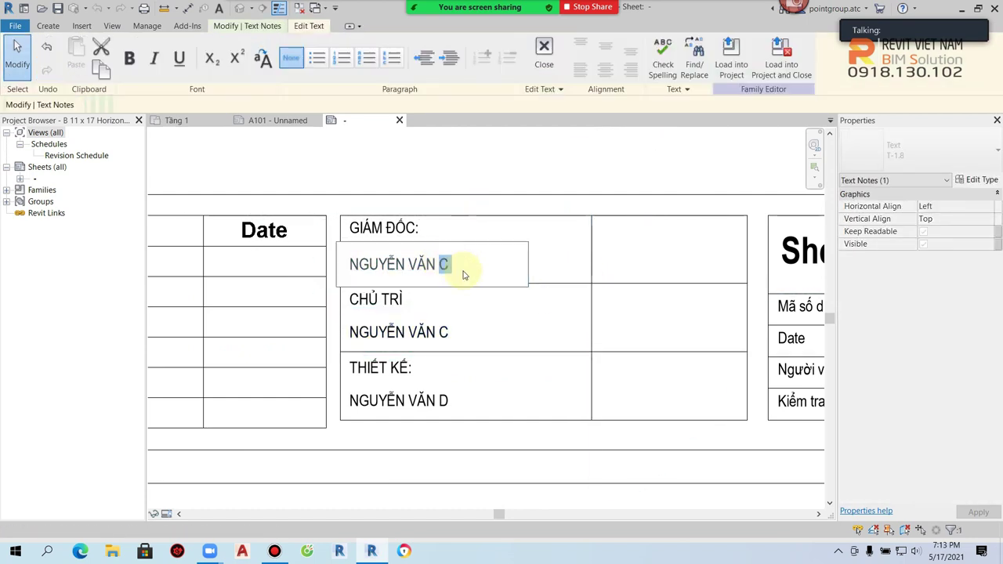
{"action": "type", "text": "B"}
{"action": "left_click", "coordinate": [558, 340]}
{"action": "scroll", "coordinate": [549, 333], "scroll_direction": "down", "scroll_amount": 2}
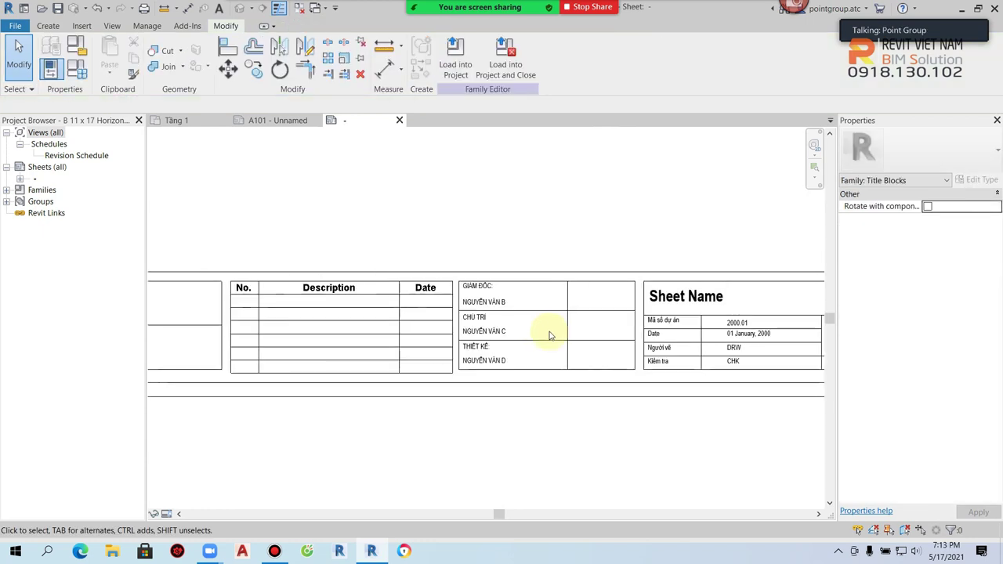
Load the title block into the project, overwriting the existing version
{"action": "scroll", "coordinate": [541, 376], "scroll_direction": "down", "scroll_amount": 2}
{"action": "scroll", "coordinate": [537, 446], "scroll_direction": "down", "scroll_amount": 2}
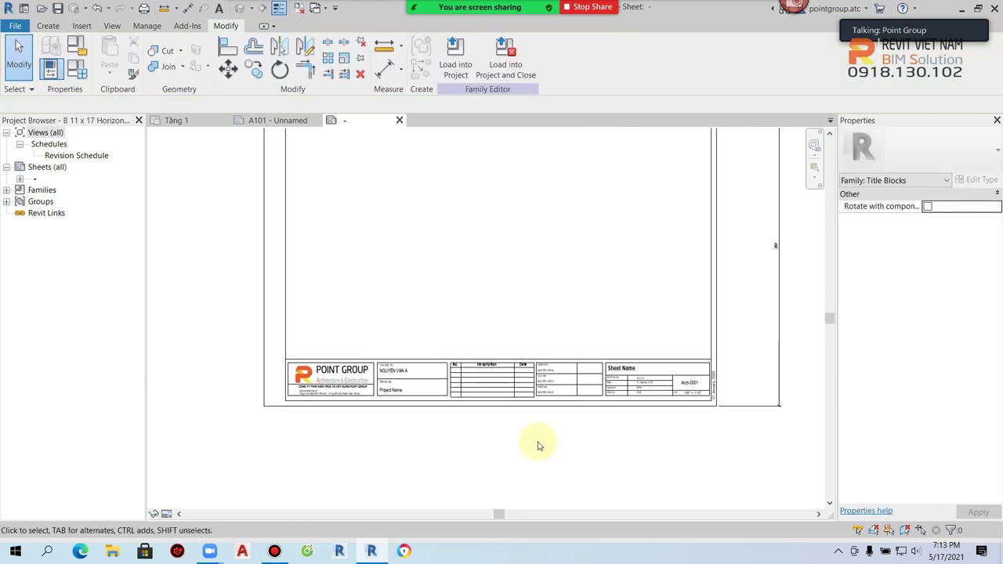
{"action": "scroll", "coordinate": [548, 454], "scroll_direction": "down", "scroll_amount": 2}
{"action": "left_click", "coordinate": [455, 57]}
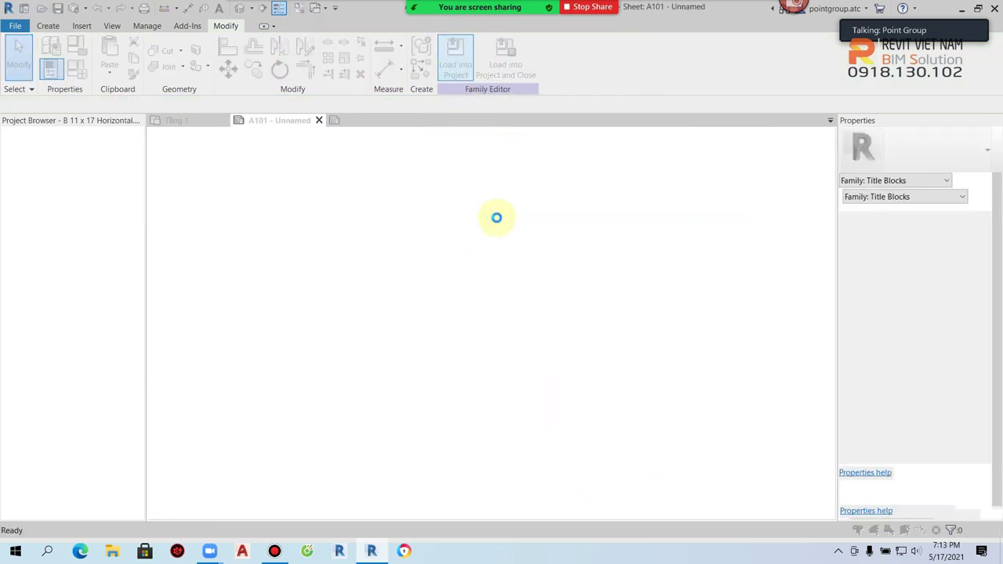
{"action": "left_click", "coordinate": [461, 249]}
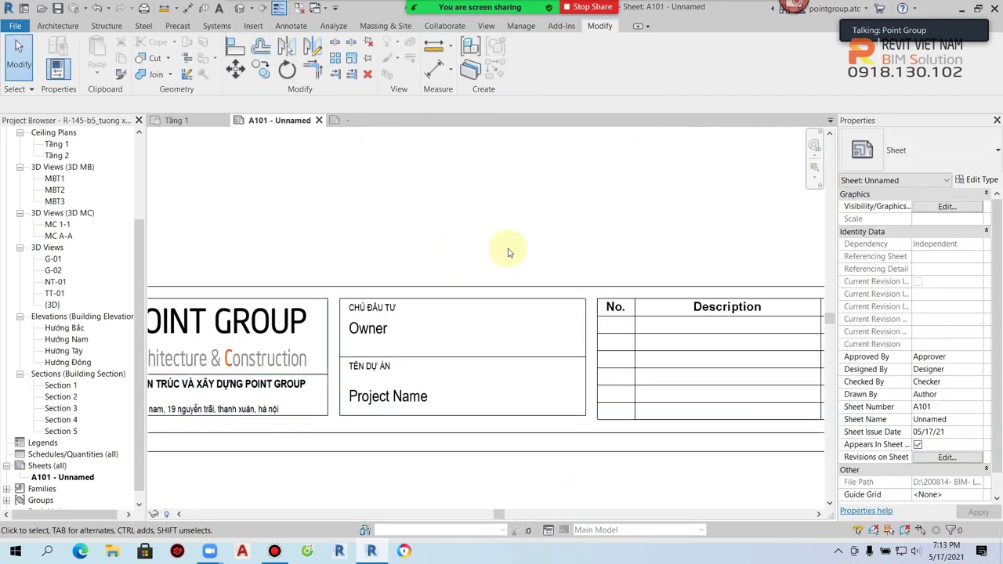
Zoom to the signature box on sheet A101 and select the title block
{"action": "scroll", "coordinate": [392, 269], "scroll_direction": "down", "scroll_amount": 2}
{"action": "scroll", "coordinate": [672, 420], "scroll_direction": "up", "scroll_amount": 3}
{"action": "middle_click_drag", "start_coordinate": [672, 421], "coordinate": [533, 432]}
{"action": "scroll", "coordinate": [417, 351], "scroll_direction": "up", "scroll_amount": 2}
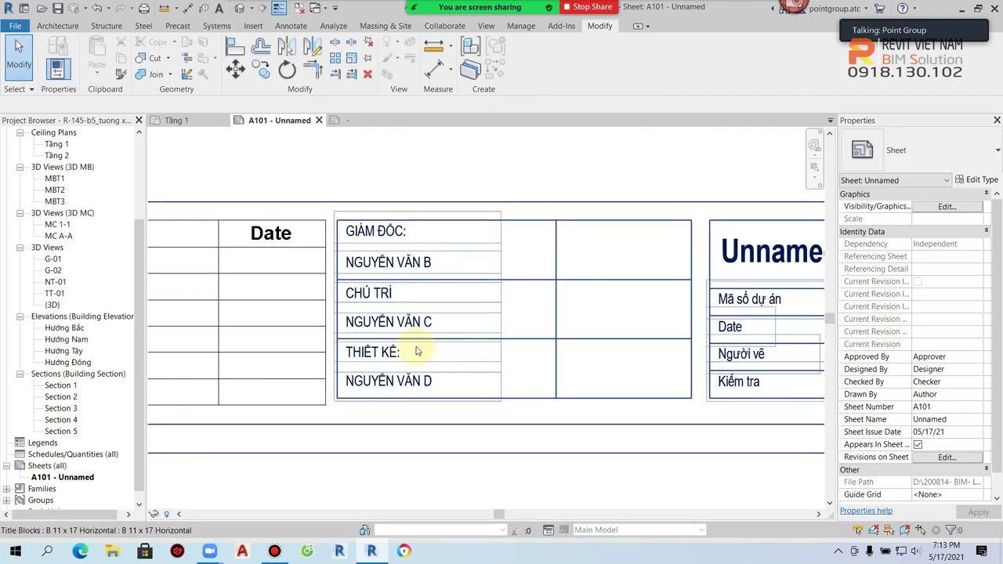
{"action": "left_click", "coordinate": [417, 351]}
{"action": "scroll", "coordinate": [604, 325], "scroll_direction": "down", "scroll_amount": 2}
{"action": "scroll", "coordinate": [408, 361], "scroll_direction": "up", "scroll_amount": 2}
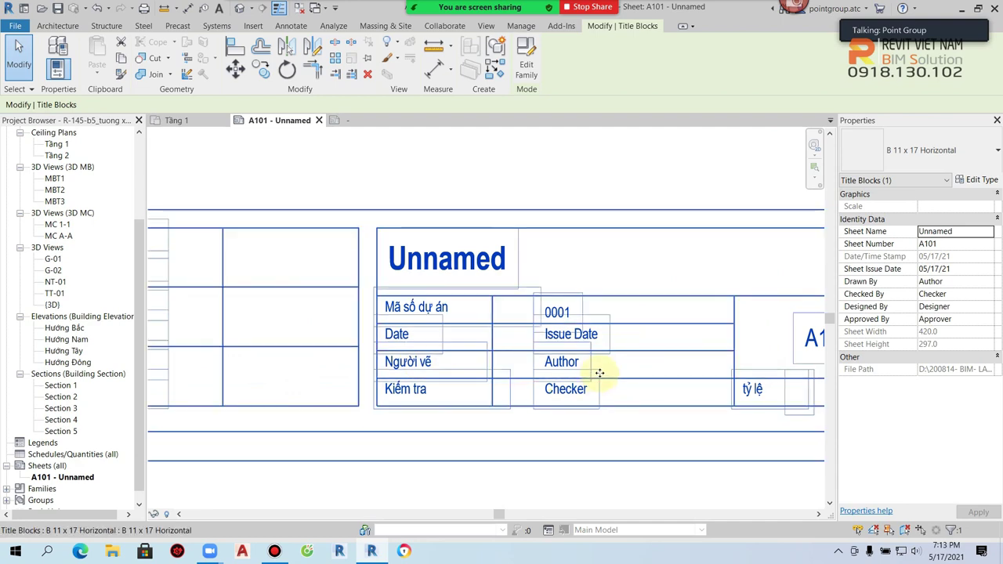
Check the title block's Author and Checker values, then deselect and review the sheet
{"action": "left_click", "coordinate": [584, 342]}
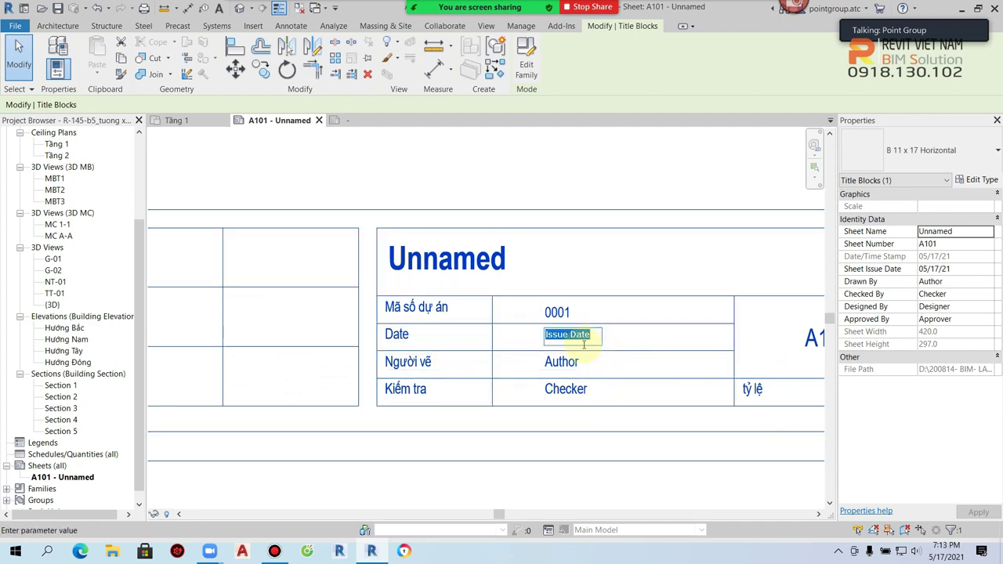
{"action": "left_click", "coordinate": [573, 389]}
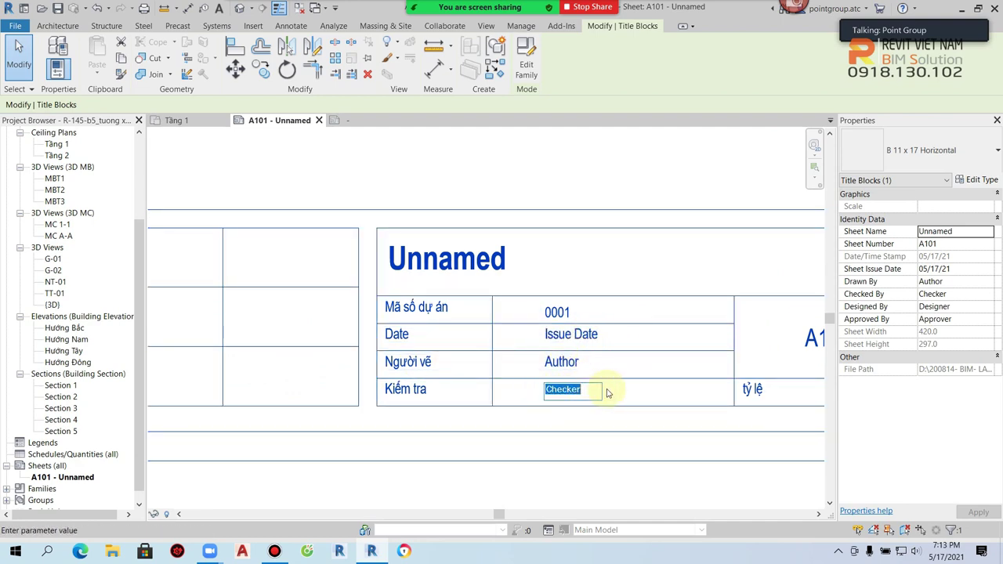
{"action": "scroll", "coordinate": [626, 376], "scroll_direction": "down", "scroll_amount": 2}
{"action": "scroll", "coordinate": [603, 329], "scroll_direction": "down", "scroll_amount": 2}
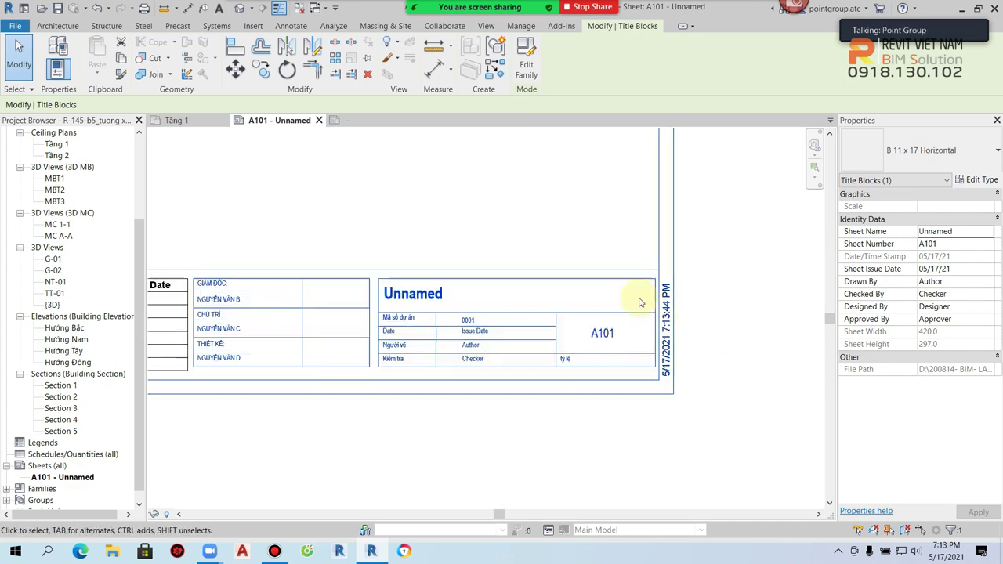
{"action": "left_click", "coordinate": [735, 313]}
{"action": "scroll", "coordinate": [667, 384], "scroll_direction": "up", "scroll_amount": 3}
{"action": "scroll", "coordinate": [641, 261], "scroll_direction": "up", "scroll_amount": 2}
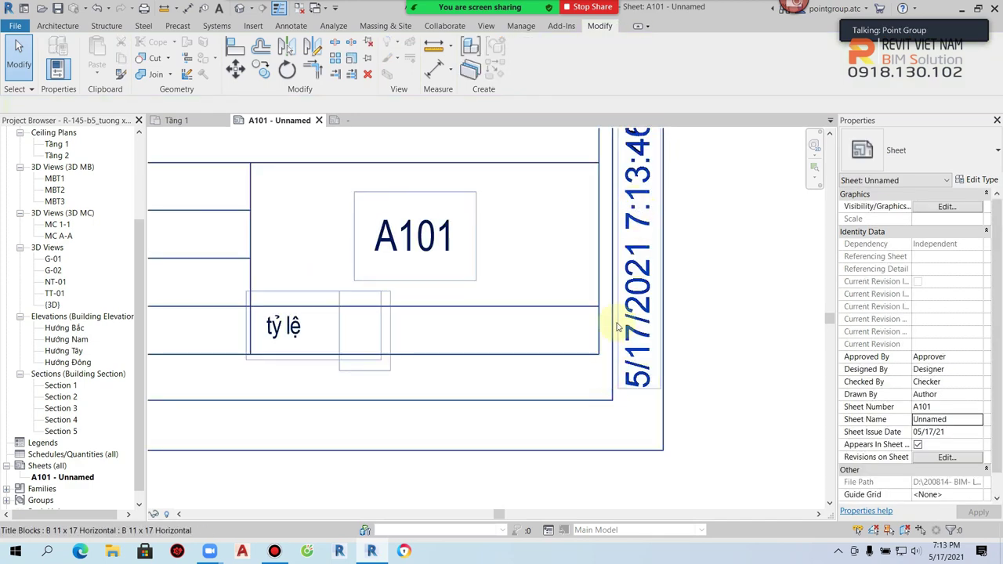
{"action": "scroll", "coordinate": [632, 287], "scroll_direction": "down", "scroll_amount": 2}
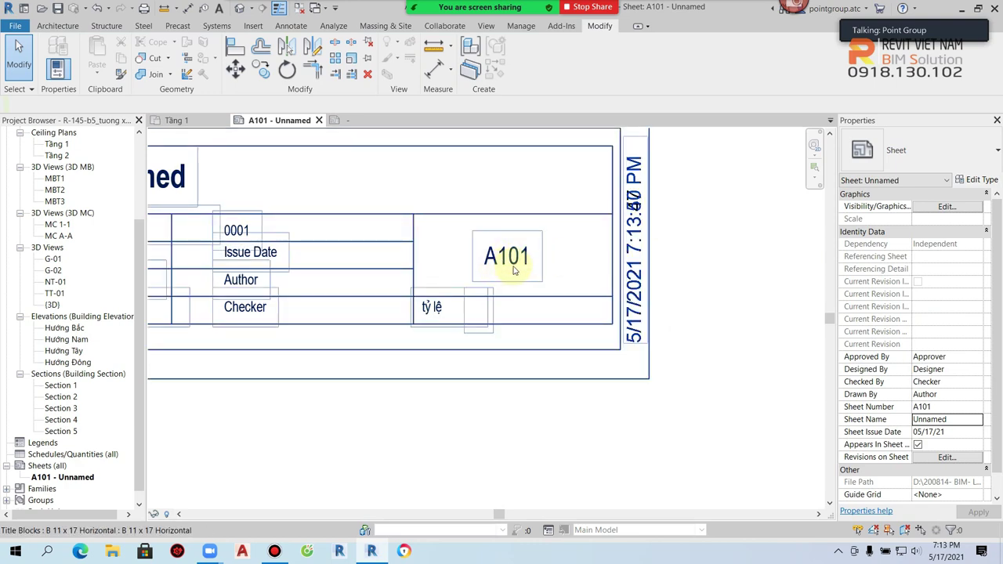
{"action": "scroll", "coordinate": [514, 271], "scroll_direction": "down", "scroll_amount": 1}
{"action": "scroll", "coordinate": [538, 269], "scroll_direction": "down", "scroll_amount": 1}
{"action": "scroll", "coordinate": [510, 268], "scroll_direction": "down", "scroll_amount": 1}
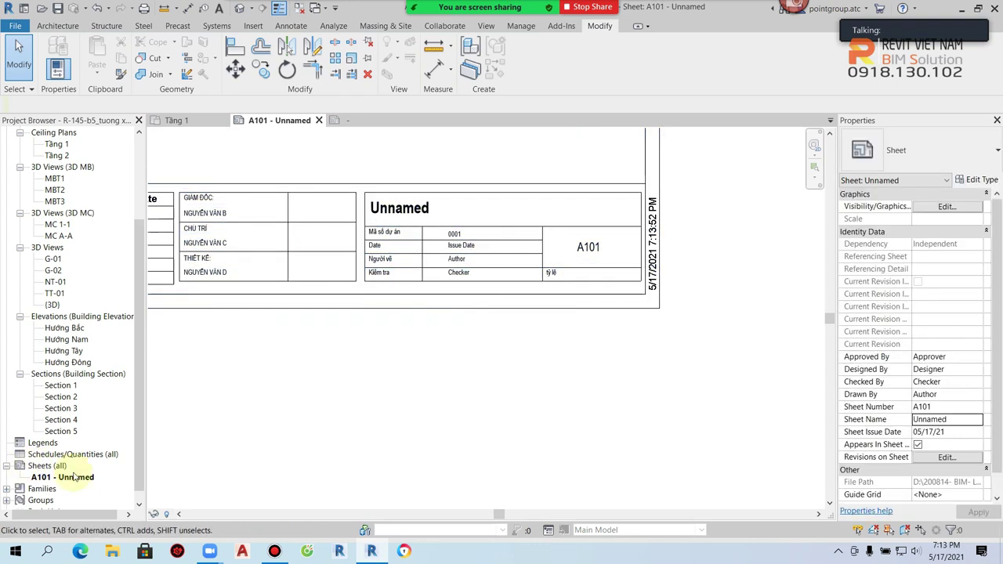